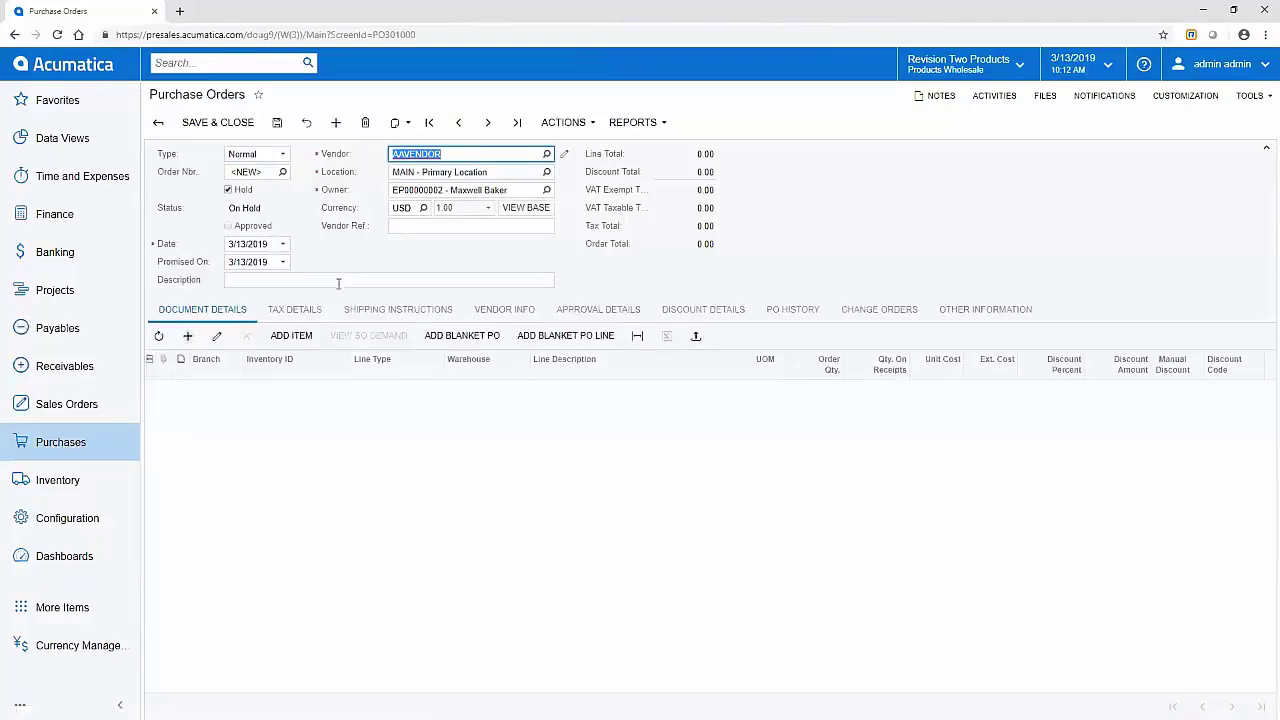
# Step: Enter 'simple PO' as the order description and add a line for 25 WIDGET01
pyautogui.click(339, 281)
pyautogui.write('simple P')
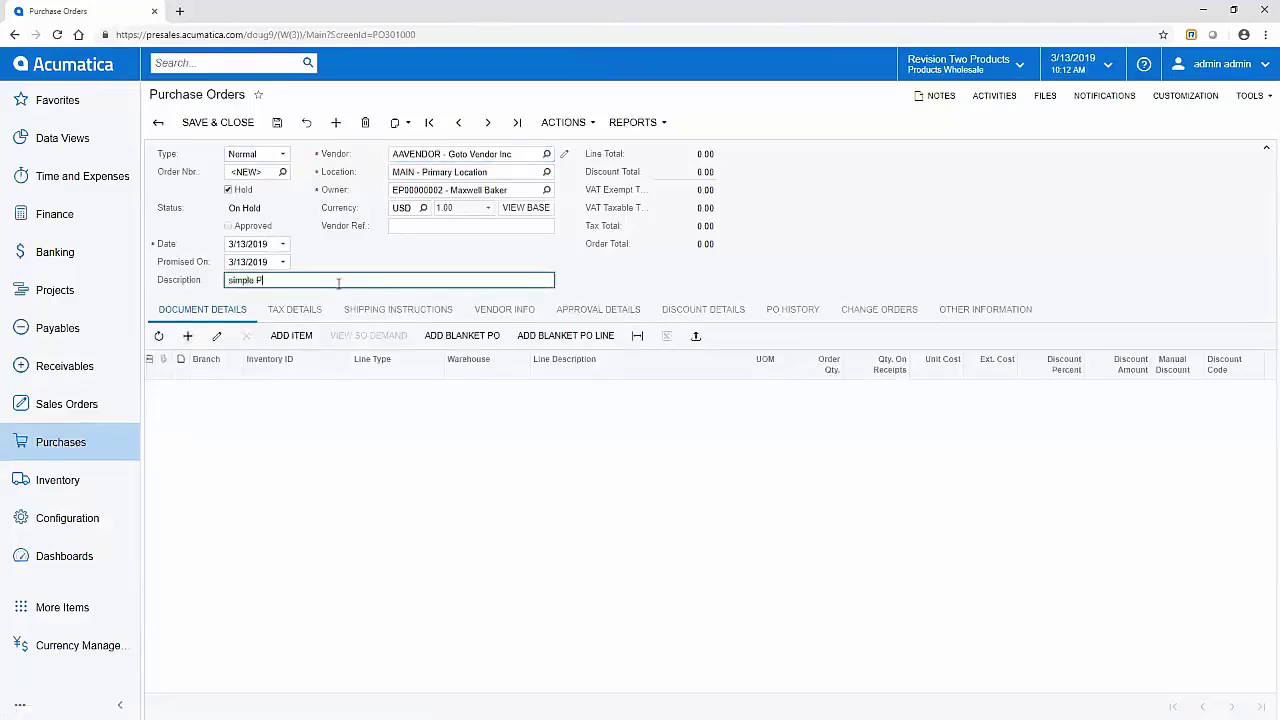
pyautogui.write('O')
pyautogui.press('Tab')
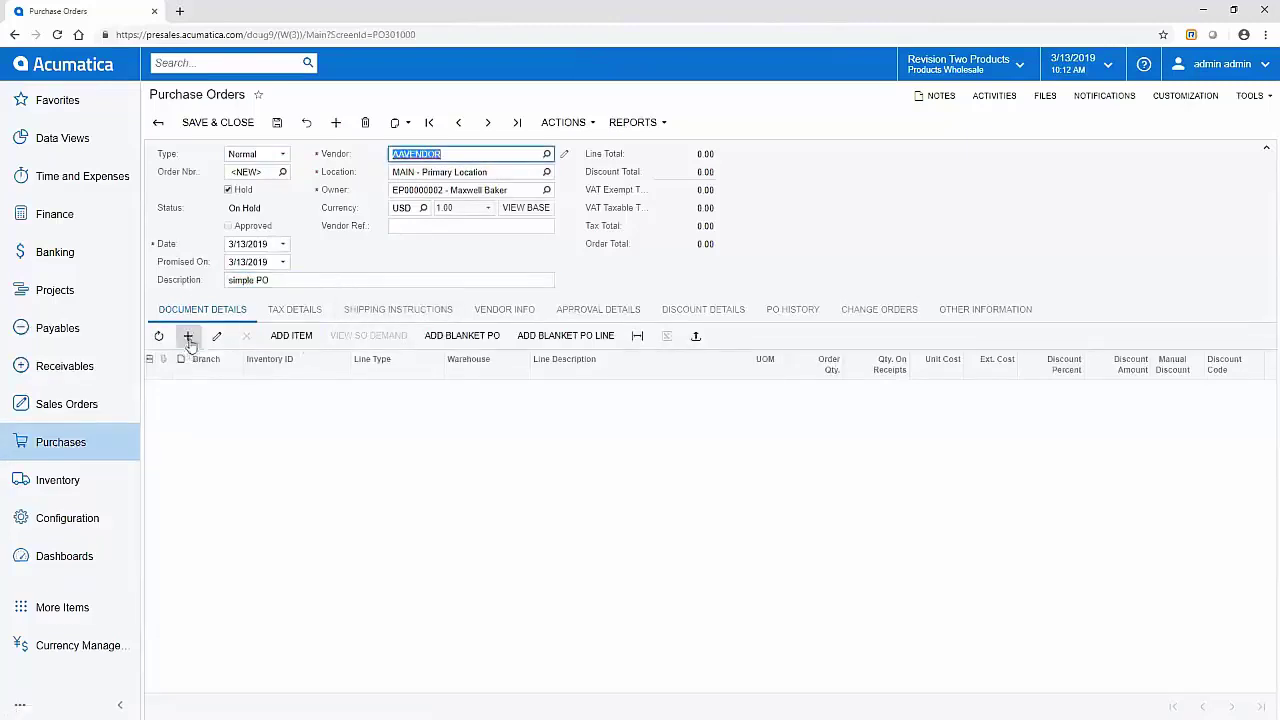
pyautogui.click(188, 336)
pyautogui.click(280, 390)
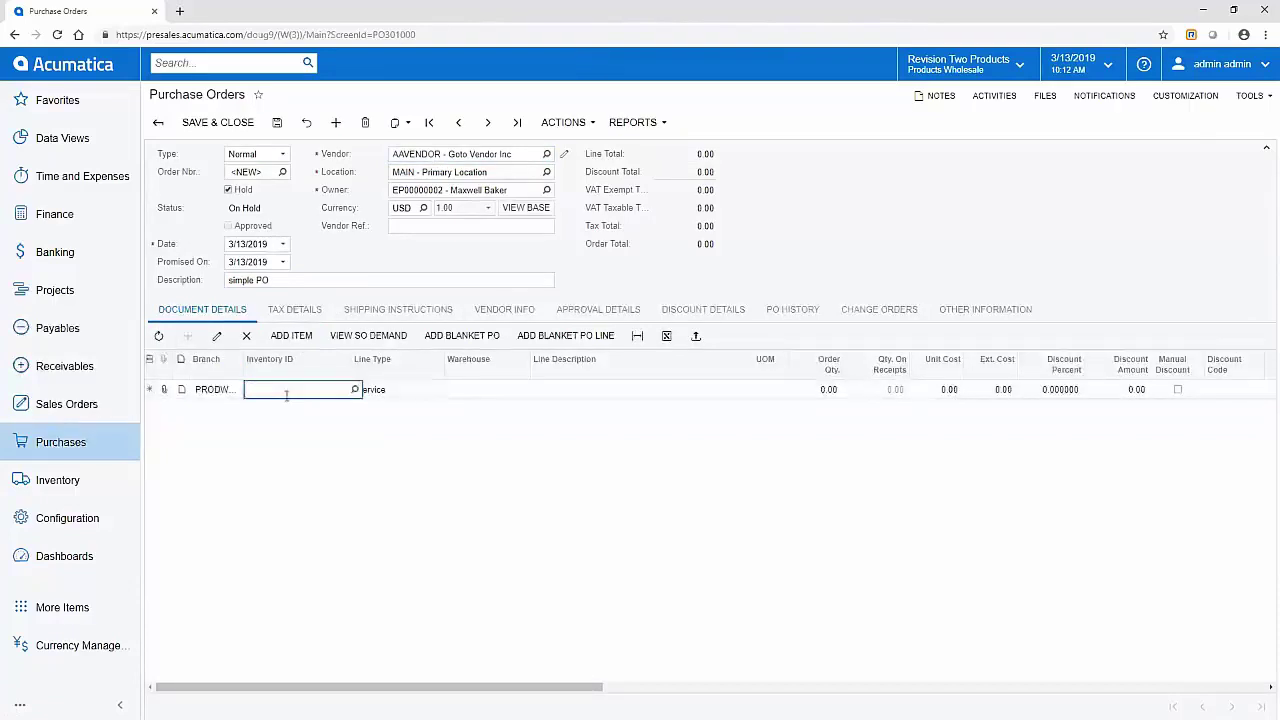
pyautogui.write('widget01')
pyautogui.press('Tab')
pyautogui.press('Tab')
pyautogui.press('Tab')
pyautogui.press('Tab')
pyautogui.press('Tab')
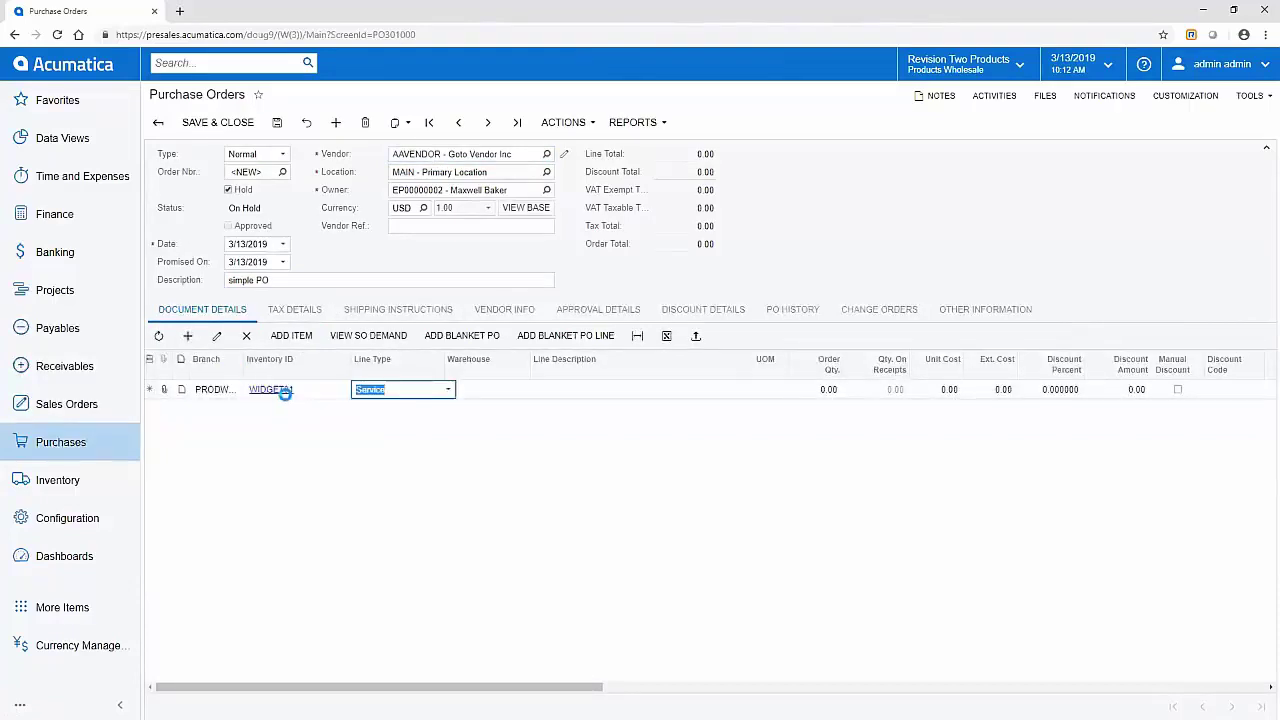
pyautogui.write('25')
pyautogui.press('Tab')
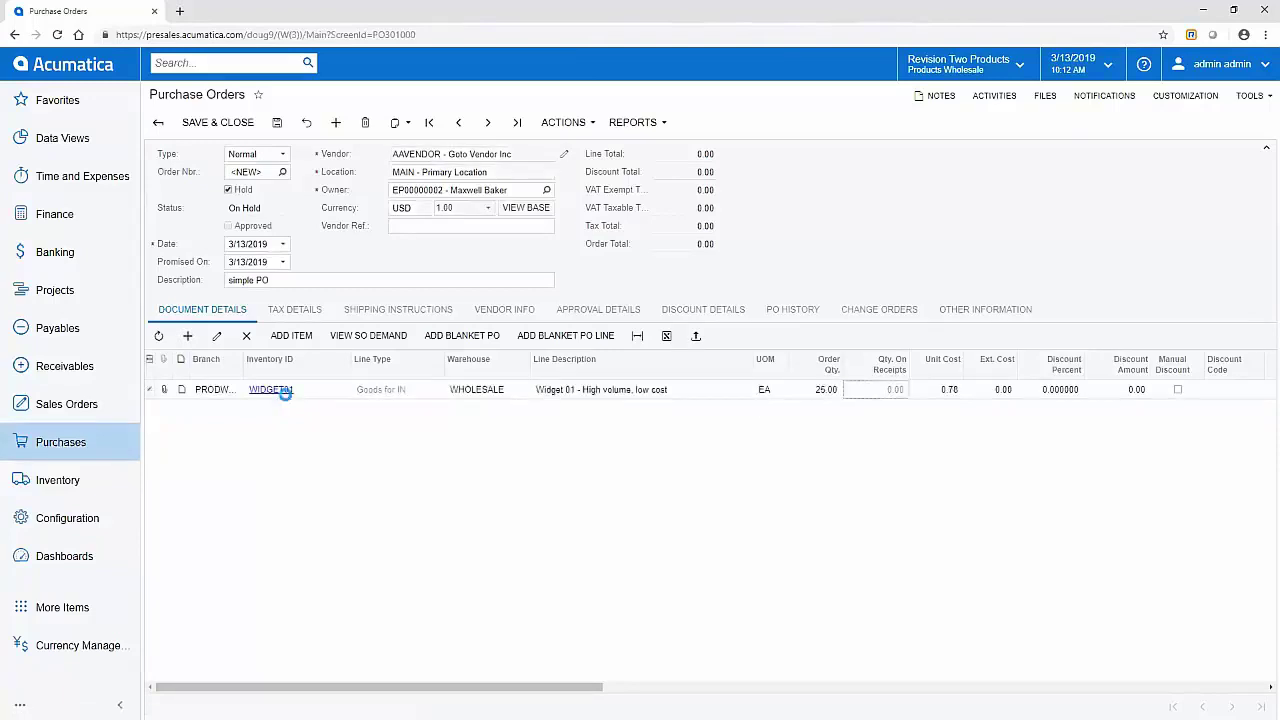
pyautogui.press('Tab')
# Step: Add a second line for 11 AAPOWERAID from warehouse WHOLESALE
pyautogui.press('Return')
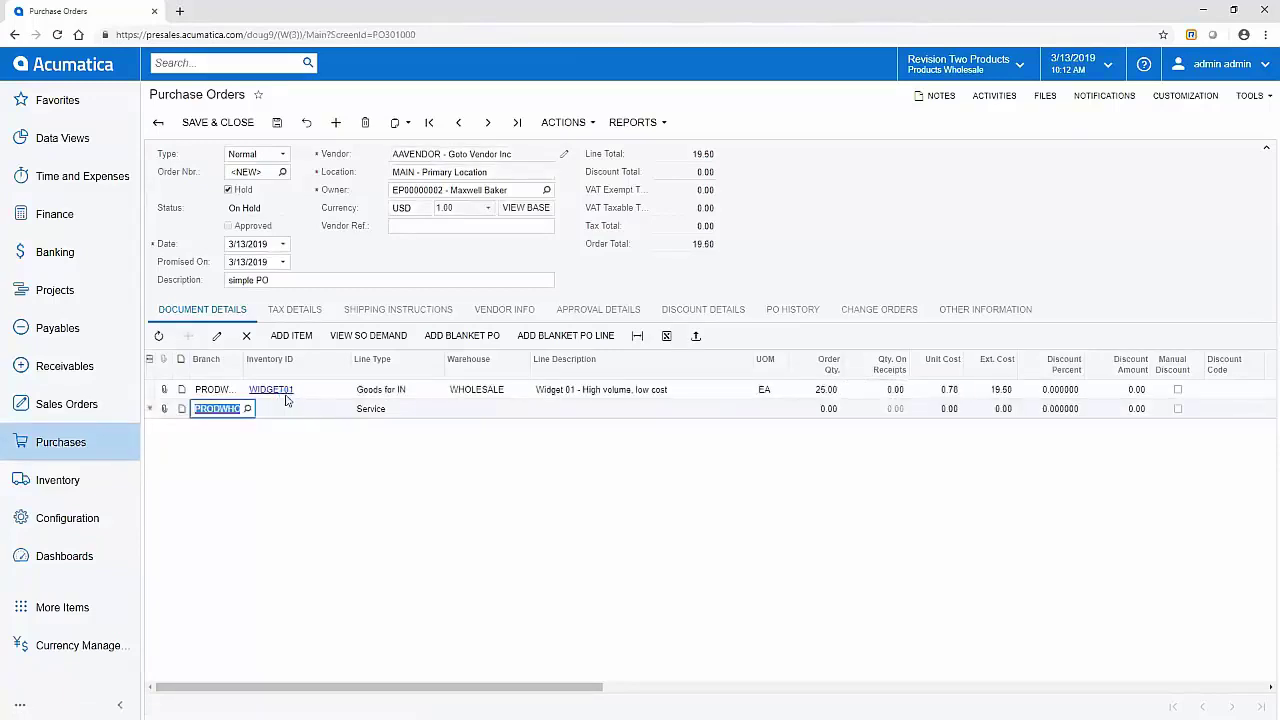
pyautogui.press('Tab')
pyautogui.write('powe')
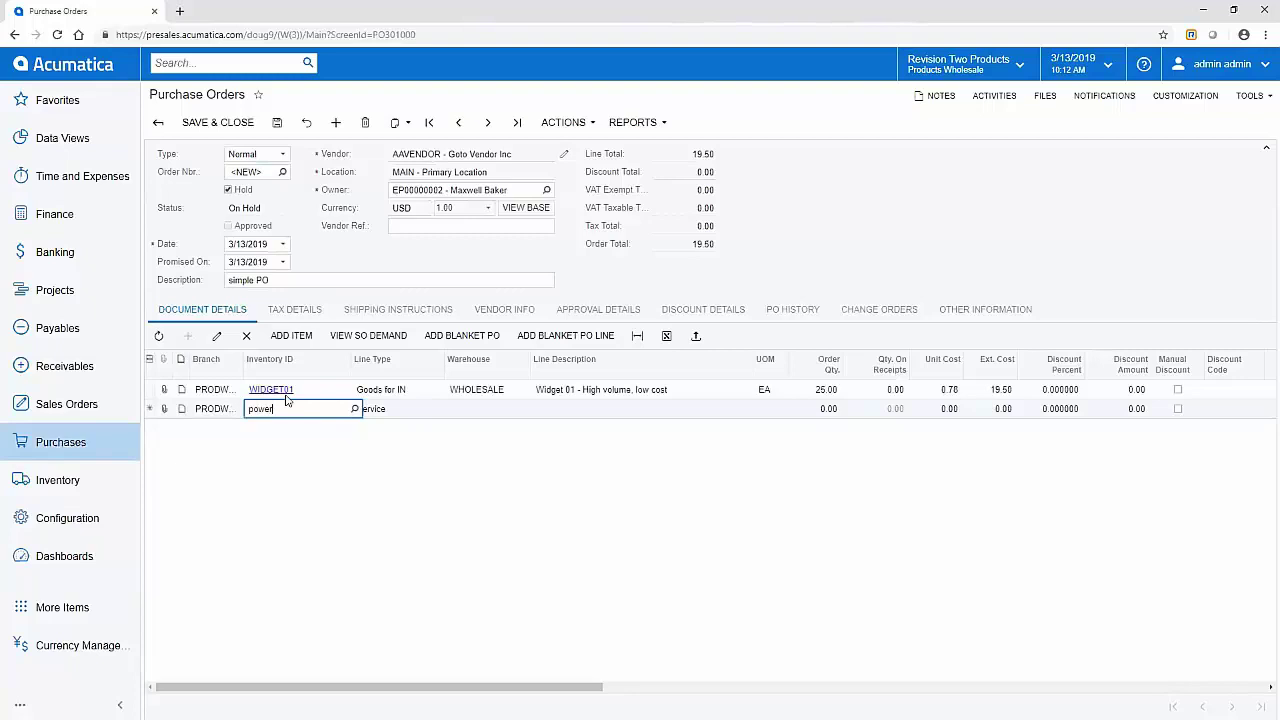
pyautogui.click(299, 430)
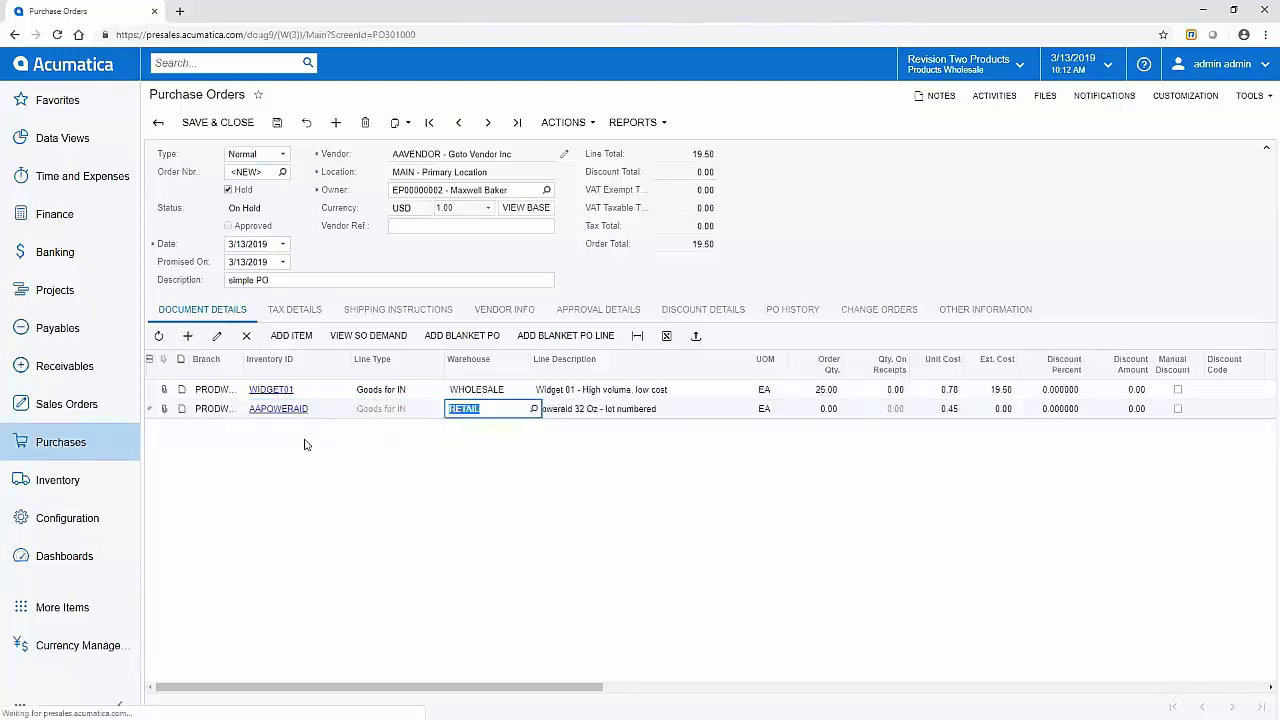
pyautogui.write('wholesale')
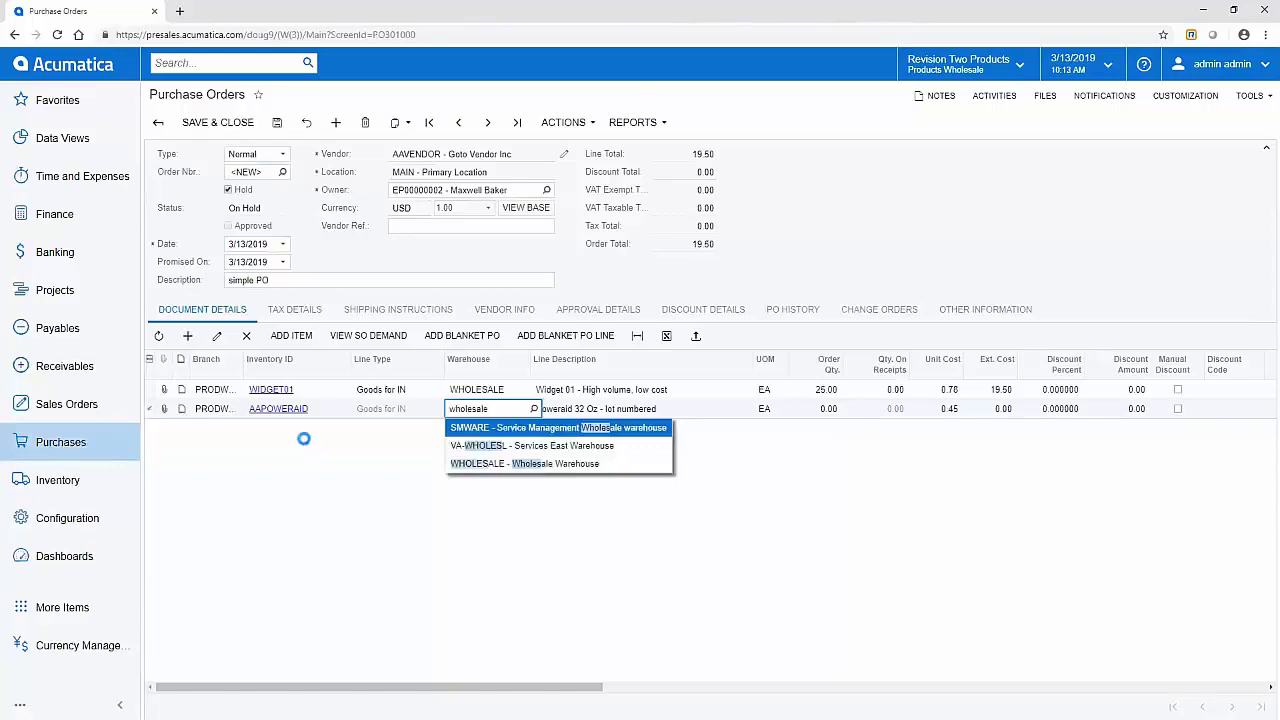
pyautogui.press('Tab')
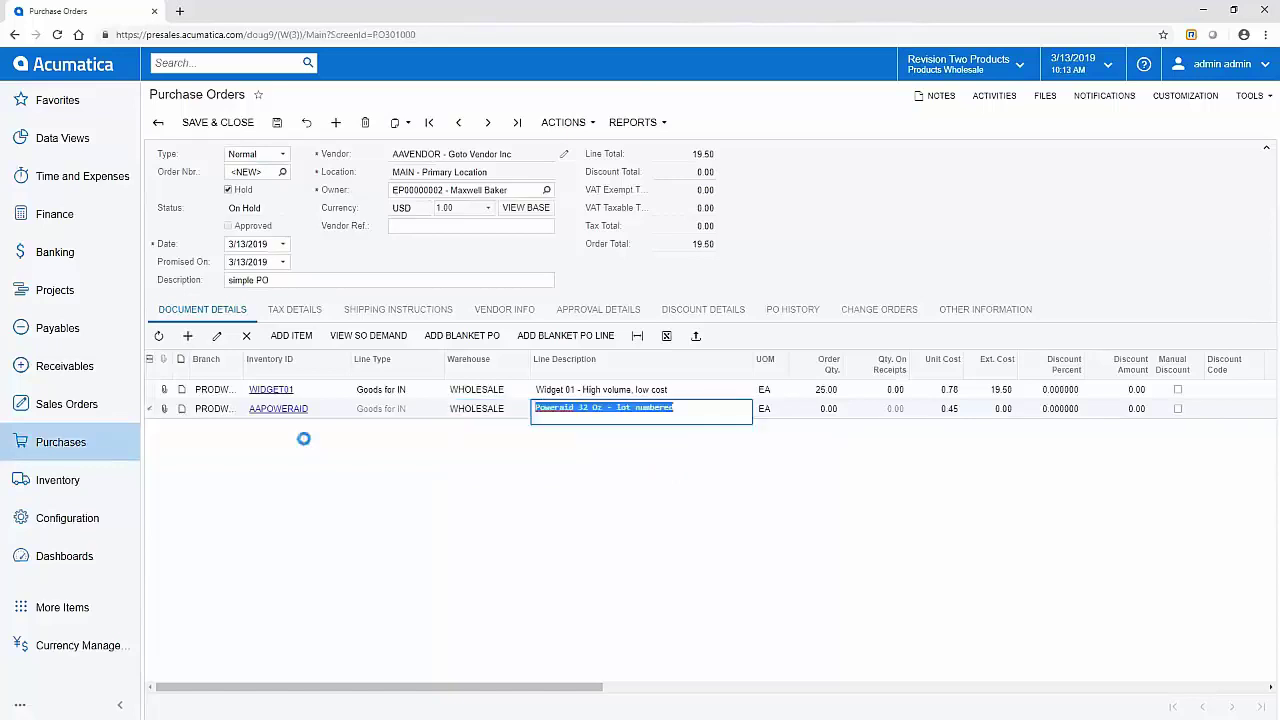
pyautogui.press('Tab')
pyautogui.press('Tab')
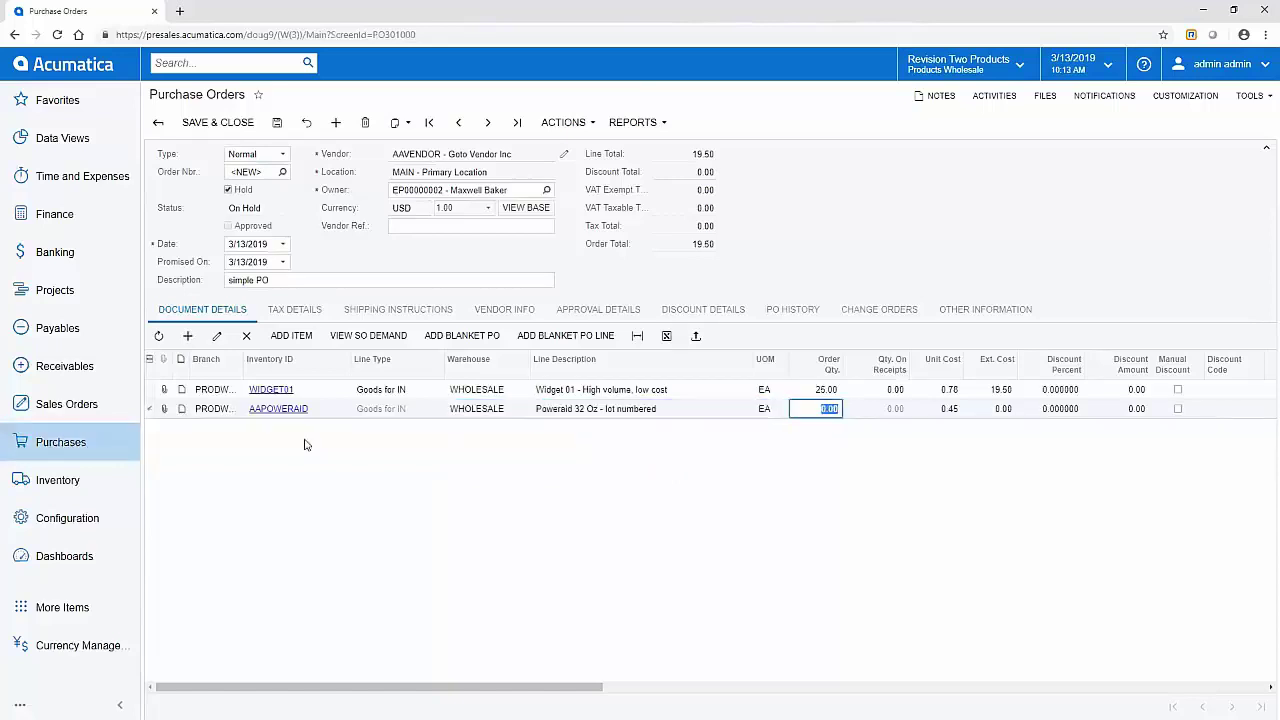
pyautogui.write('11')
pyautogui.press('Tab')
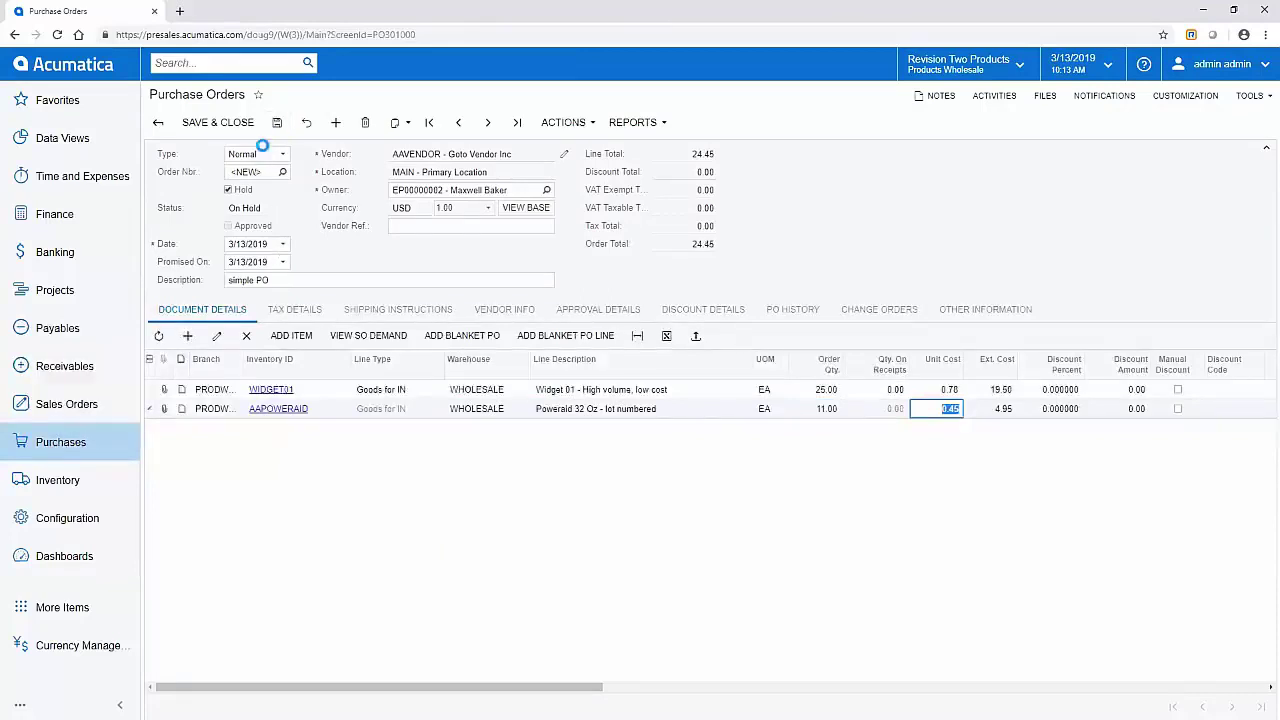
# Step: Take order PO000943 off hold, release it to Open, and copy its order number
pyautogui.click(229, 190)
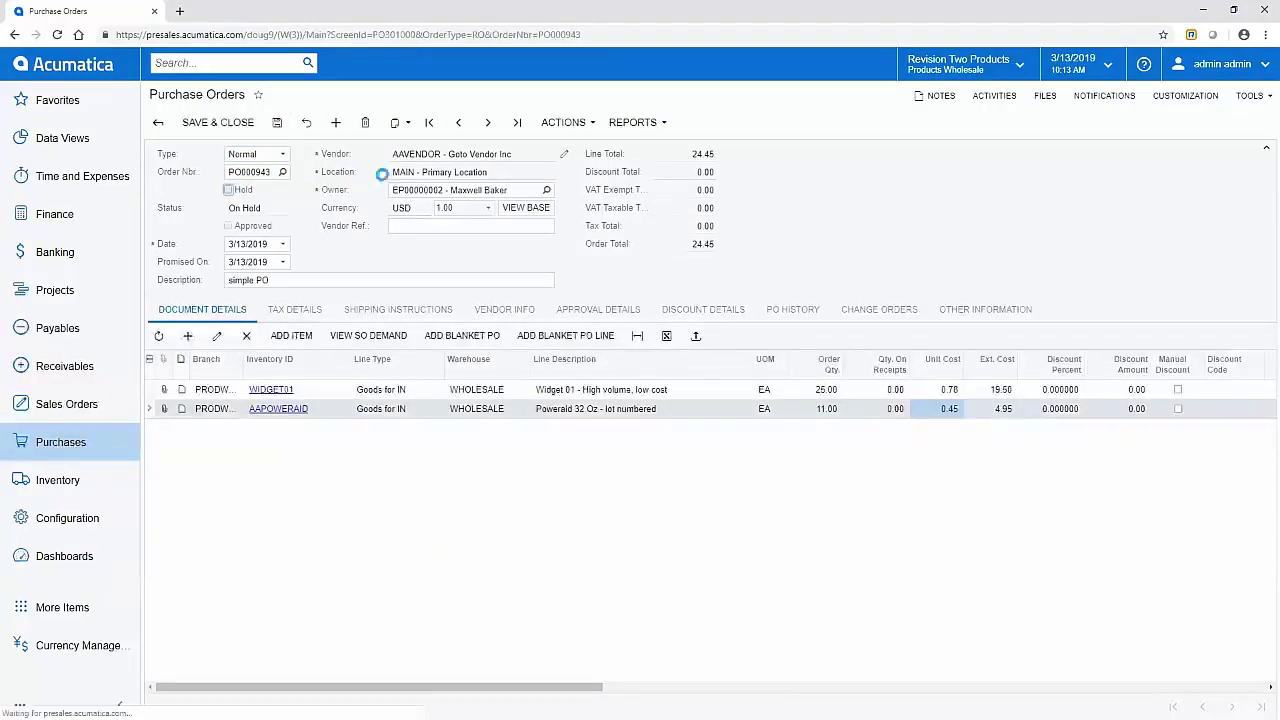
pyautogui.click(565, 122)
pyautogui.click(562, 147)
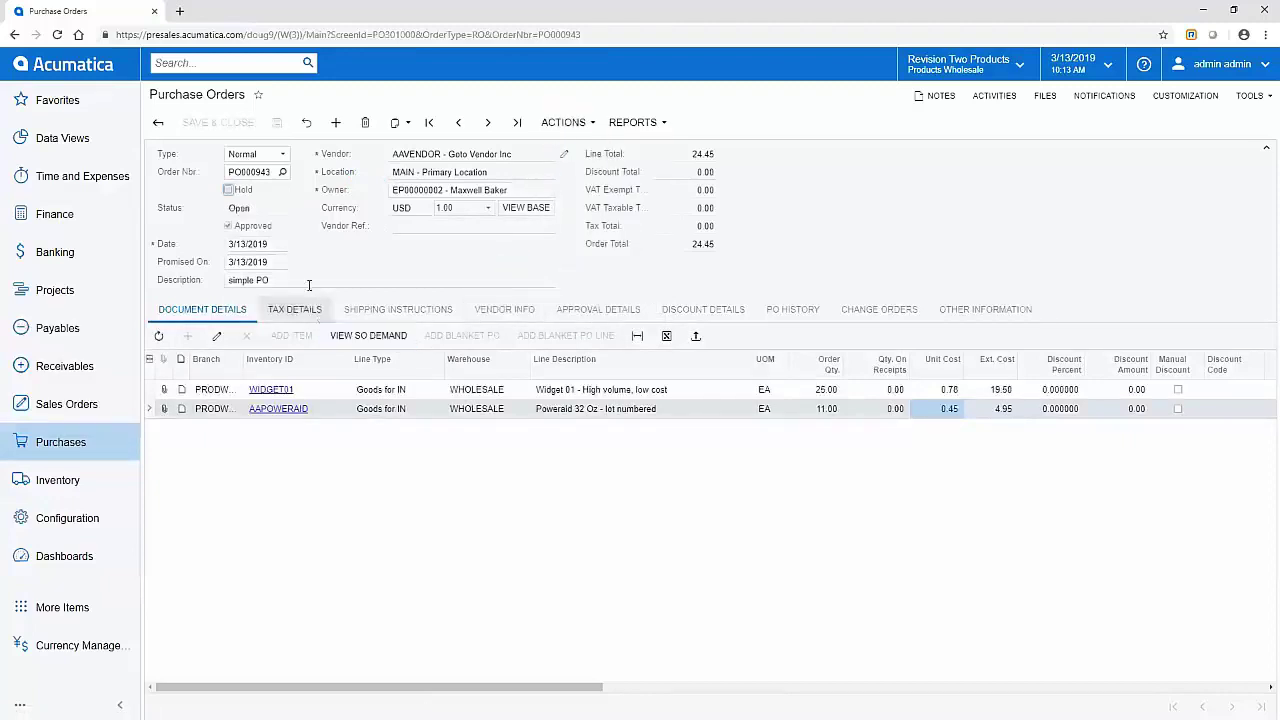
pyautogui.click(249, 172)
pyautogui.hotkey('ctrl', 'c')
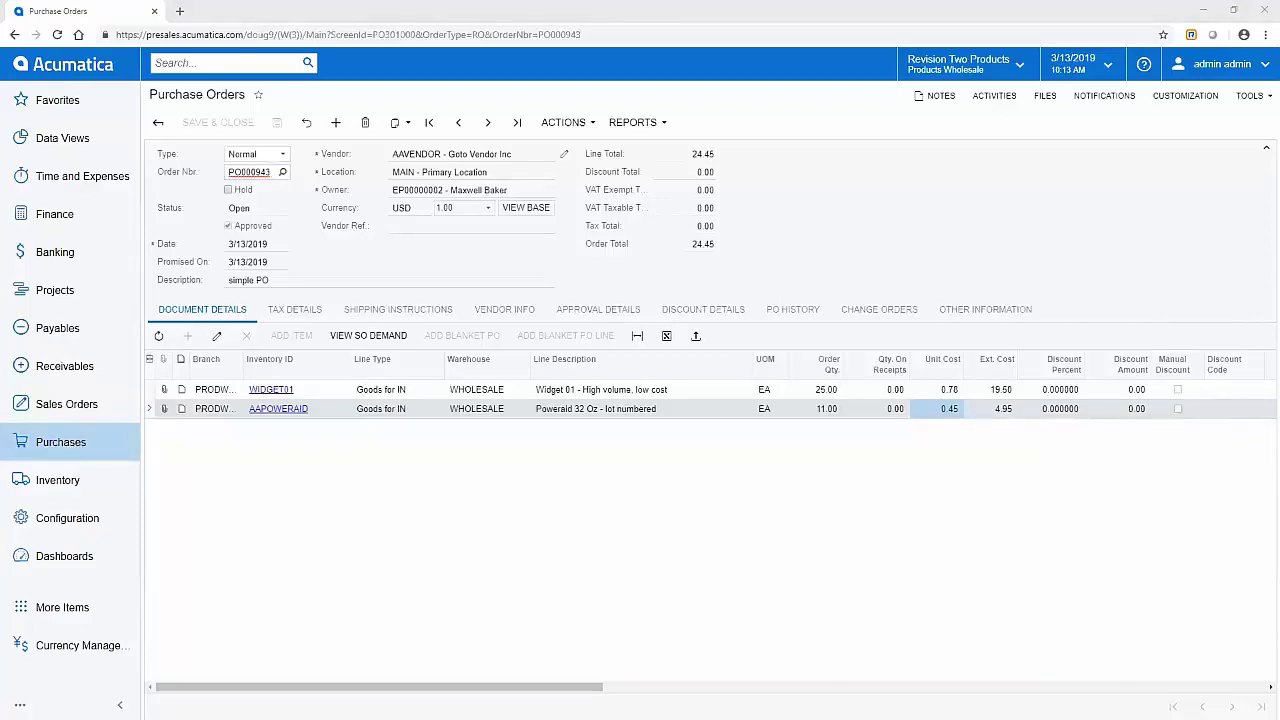
pyautogui.hotkey('alt', 'Tab')
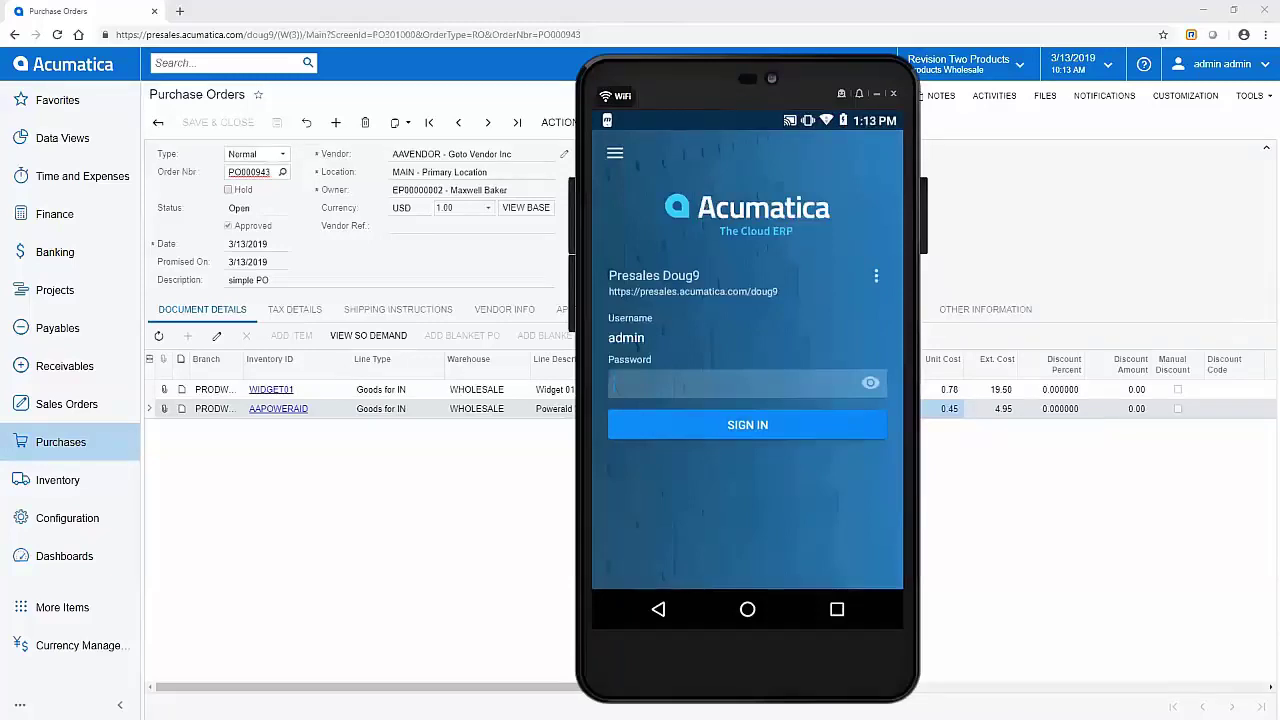
# Step: Replace the TEC-IT sample data with PO000943 to render its Code-128 barcode, then minimise the generator
pyautogui.hotkey('alt', 'Tab')
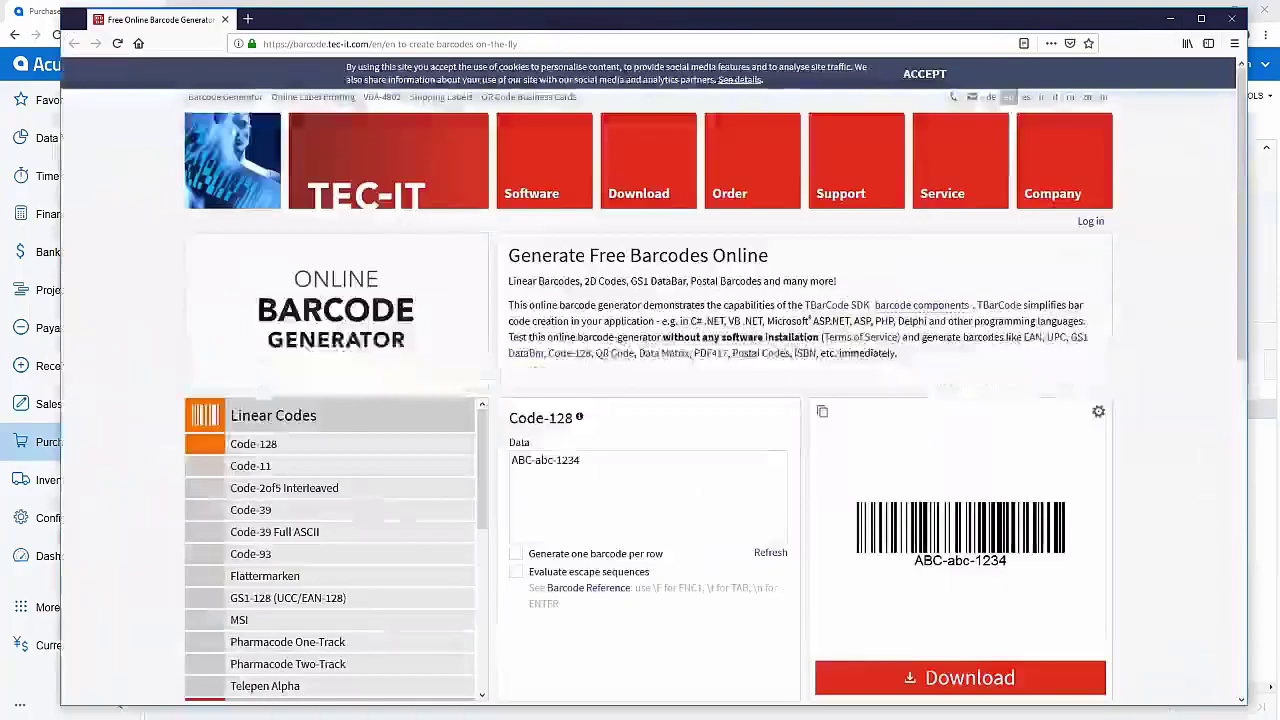
pyautogui.click(602, 459)
pyautogui.hotkey('ctrl', 'a')
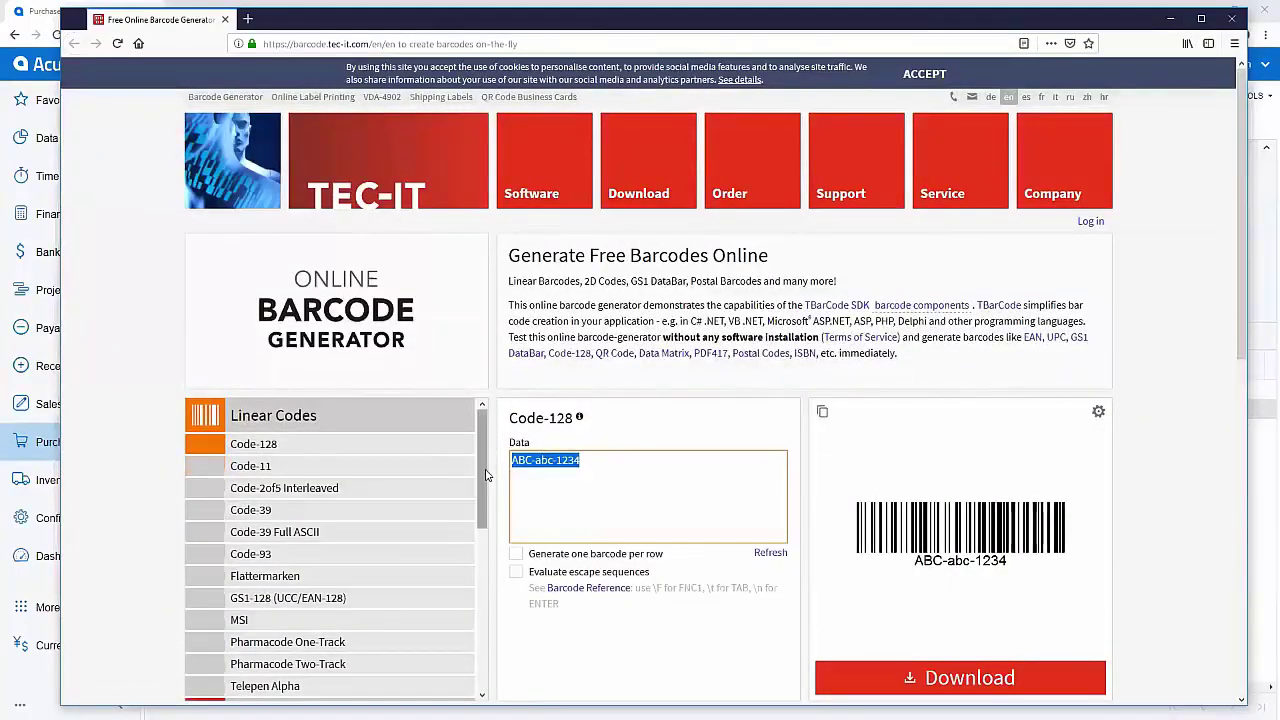
pyautogui.hotkey('ctrl', 'v')
pyautogui.press('Tab')
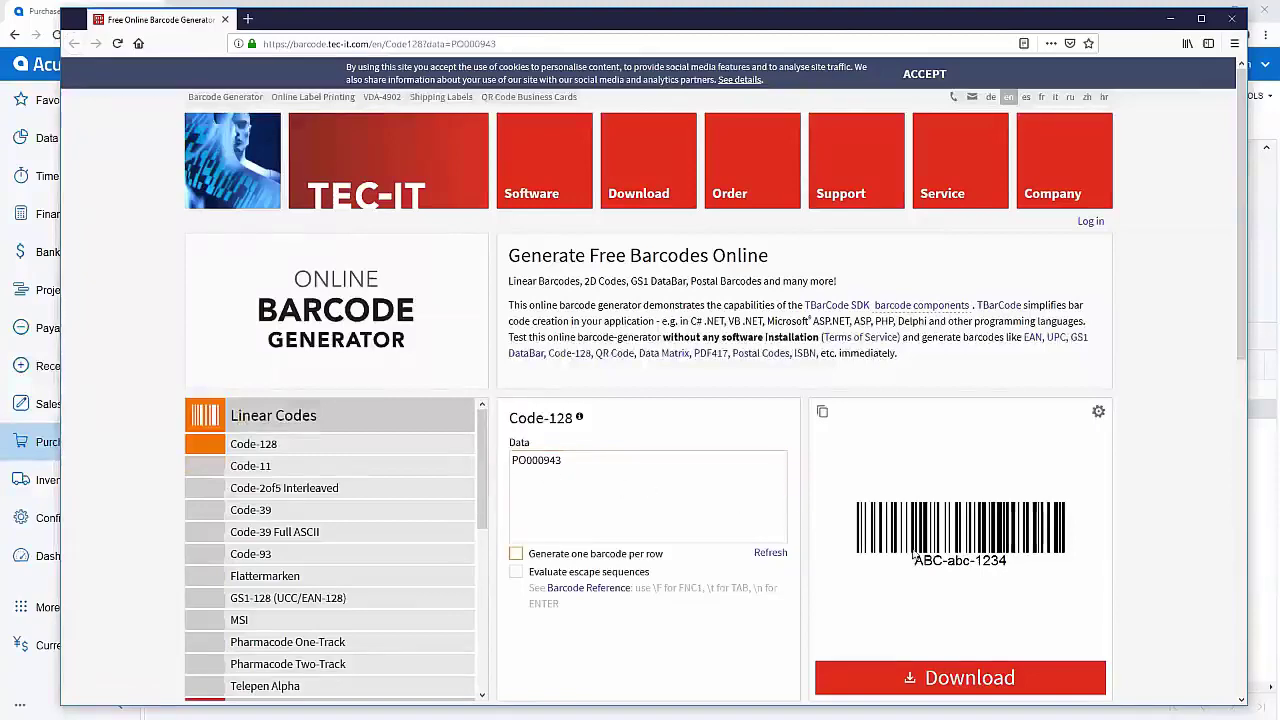
pyautogui.click(1169, 20)
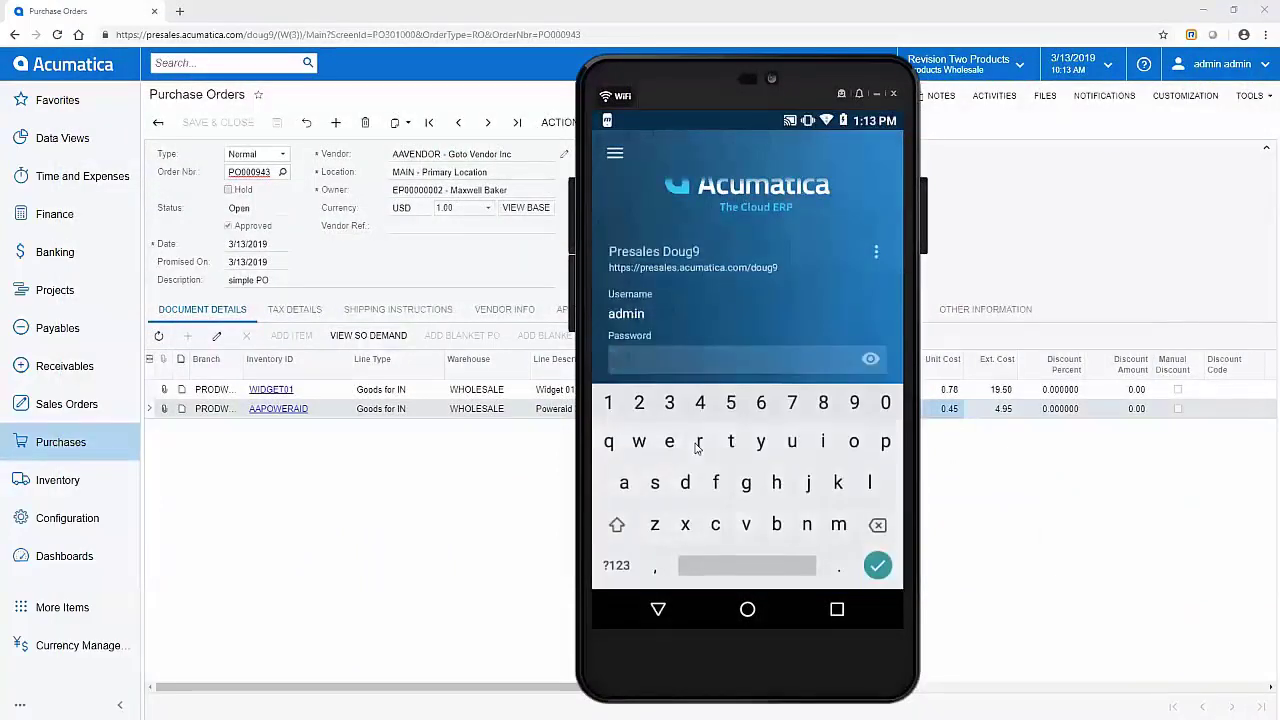
# Step: Sign in to Acumatica Mobile as admin with the password and open Warehouse Management
pyautogui.write('123qwe')
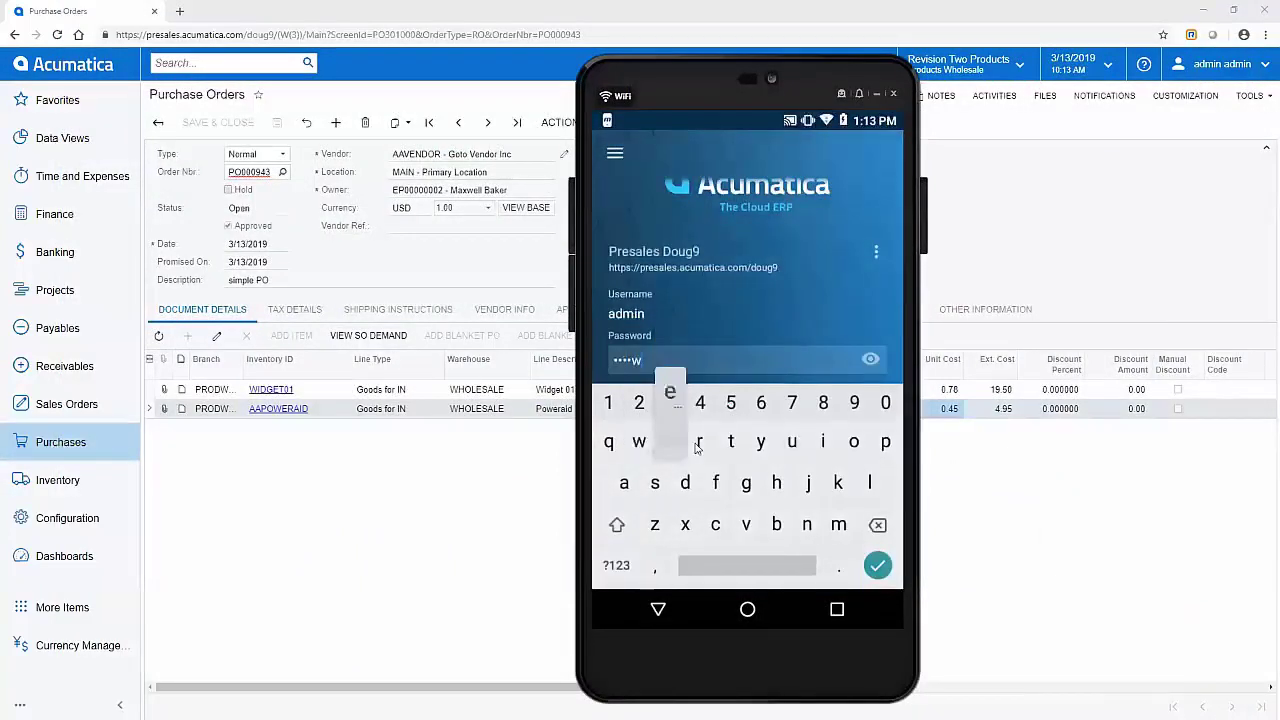
pyautogui.press('Return')
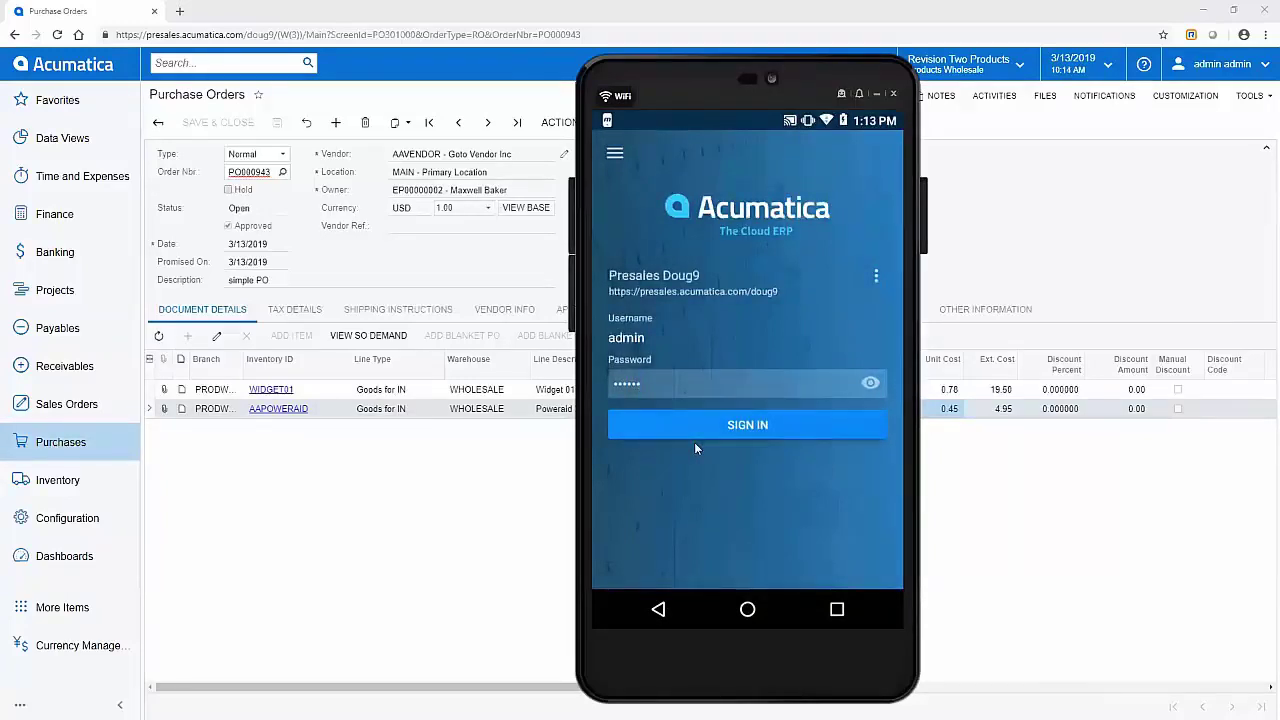
pyautogui.click(696, 440)
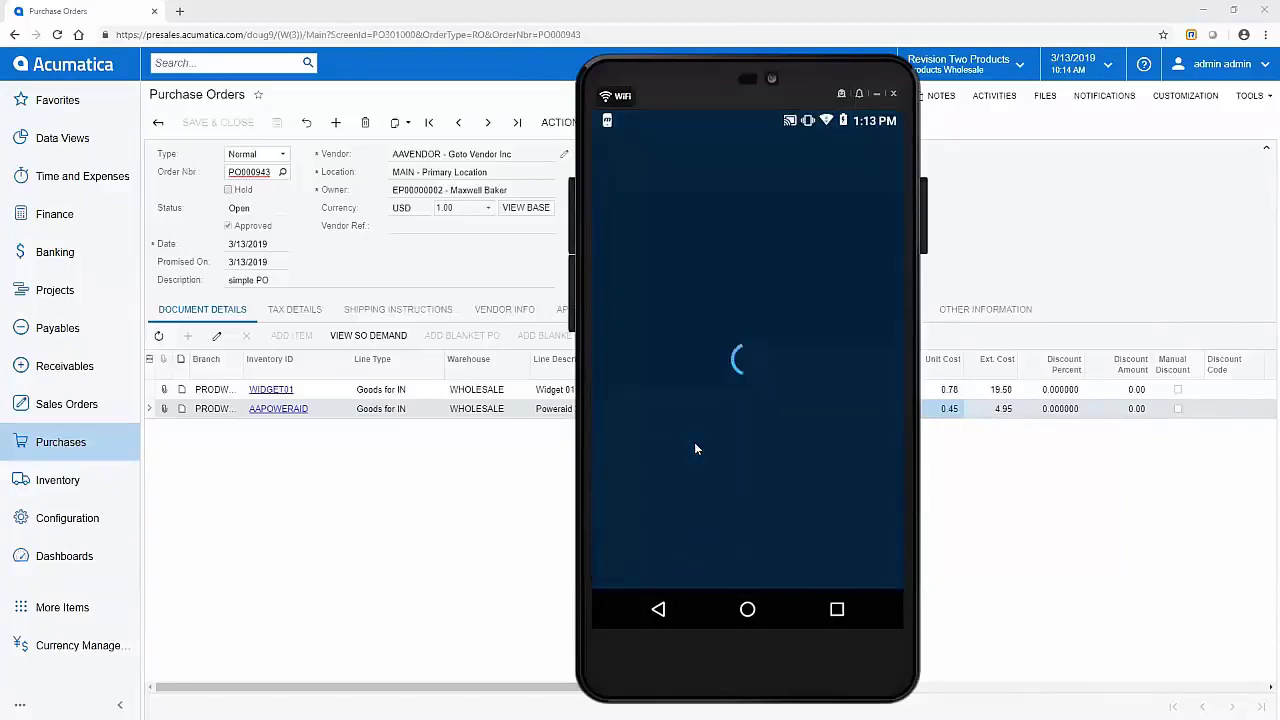
pyautogui.scroll(-5, 694, 442)
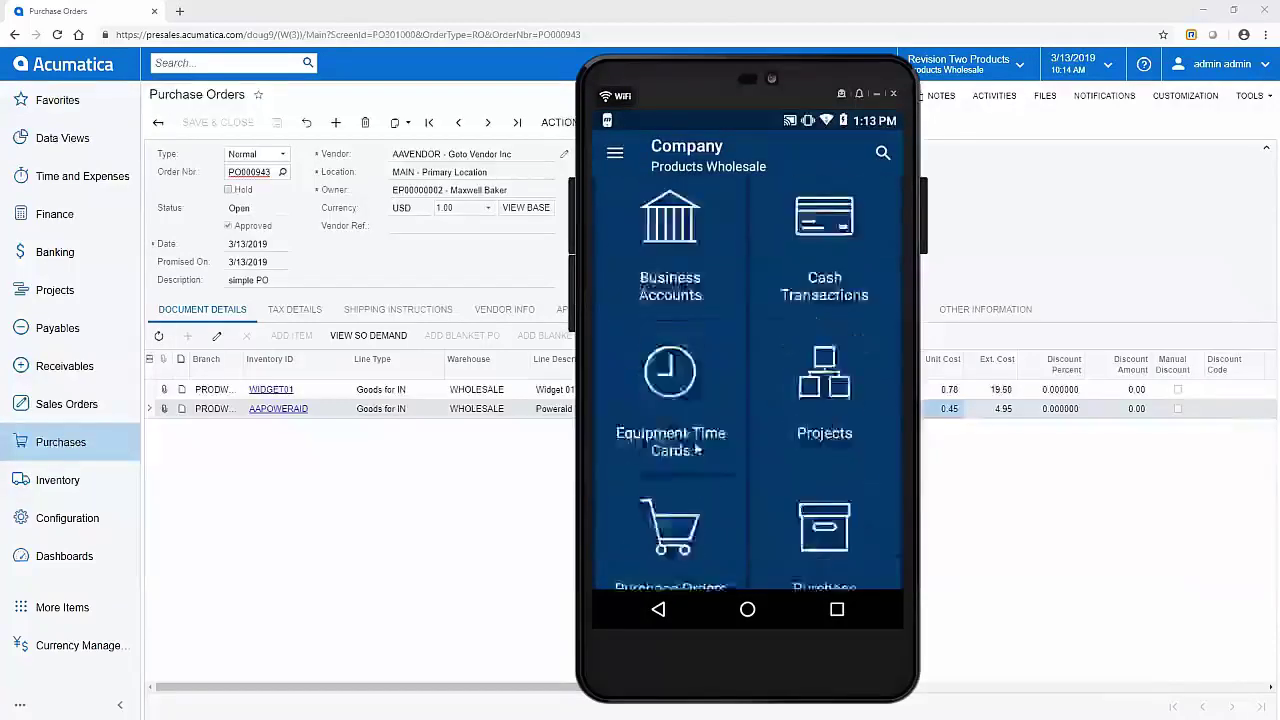
pyautogui.scroll(-5, 695, 450)
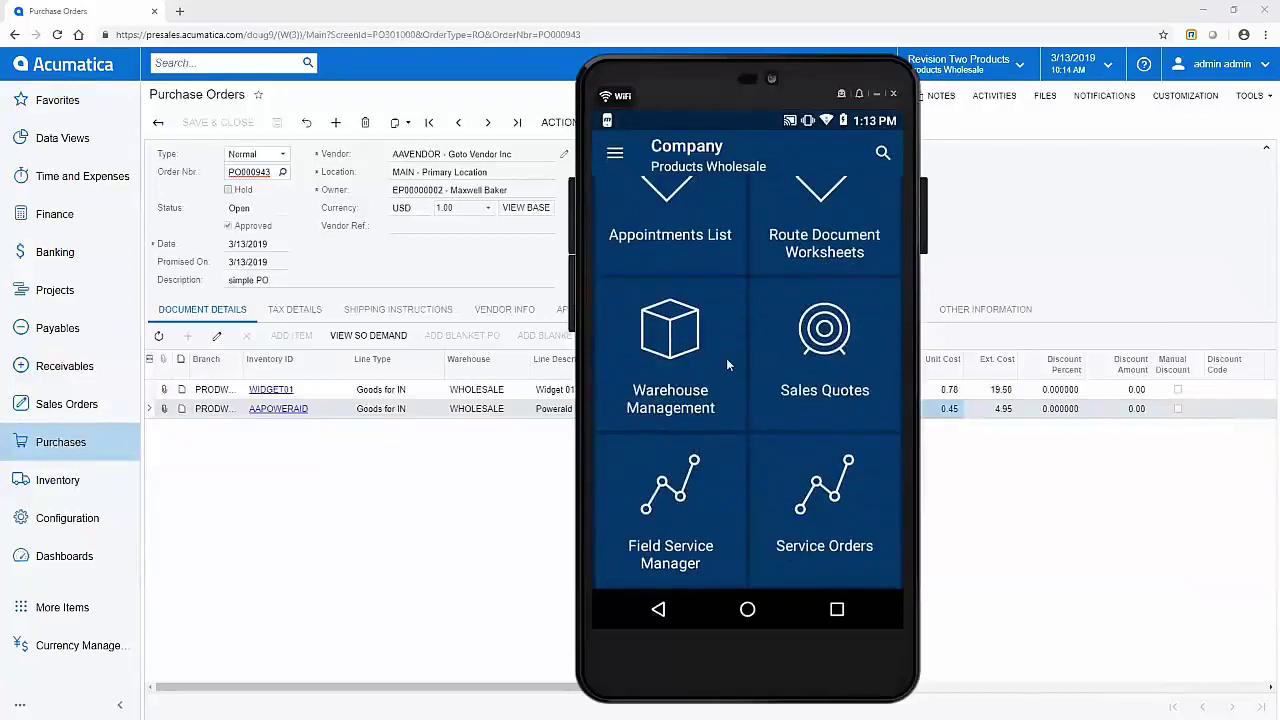
pyautogui.click(677, 379)
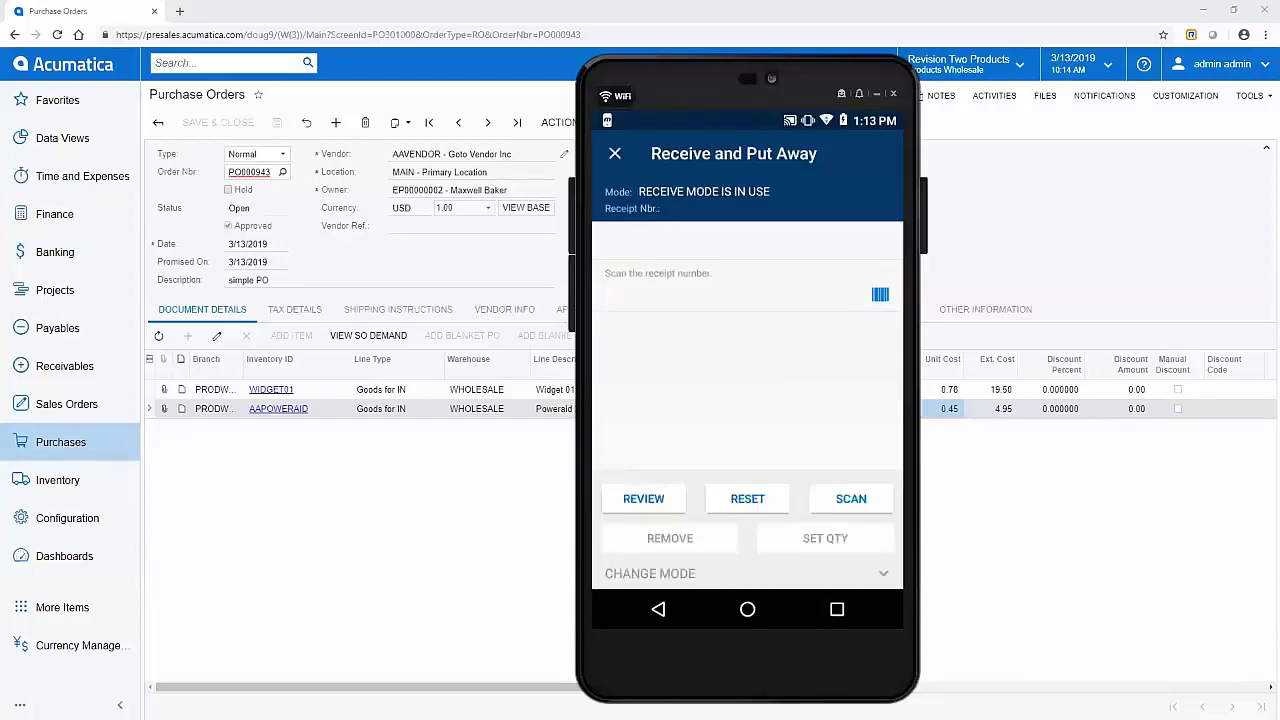
# Step: Scan the PO000943 barcode into Receive and Put Away, creating receipt PR000923
pyautogui.hotkey('alt', 'Tab')
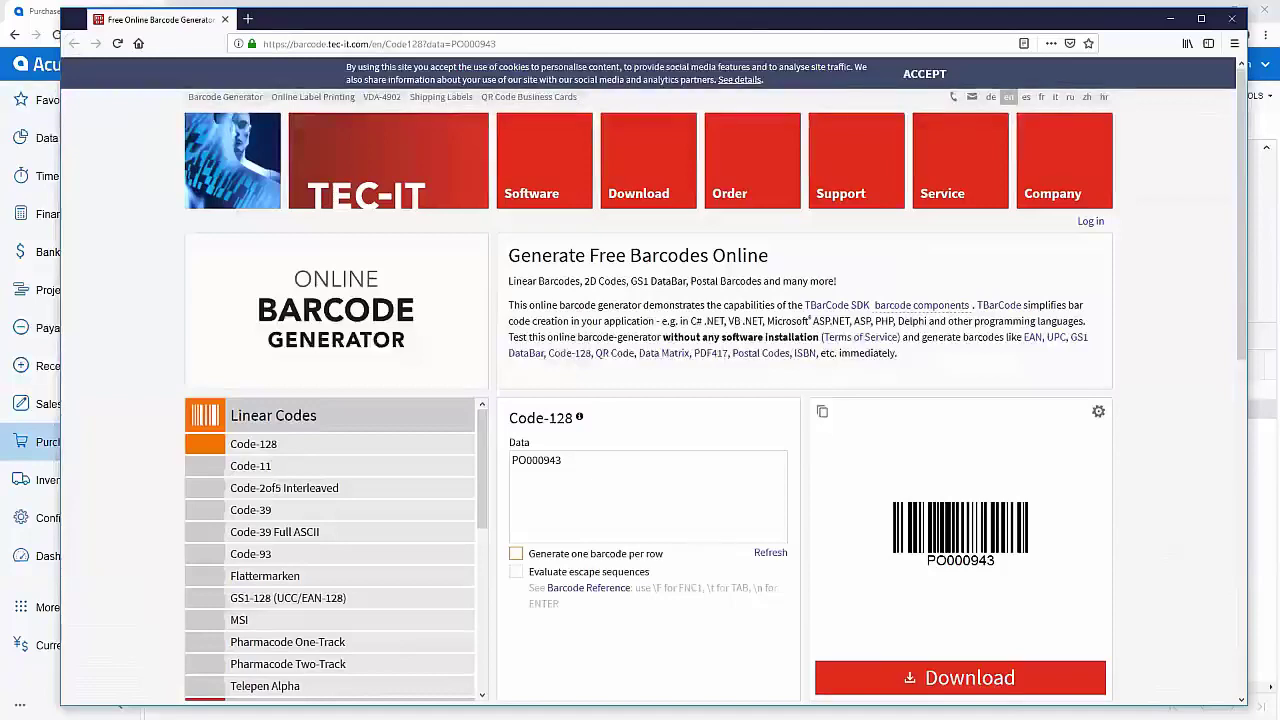
pyautogui.hotkey('alt', 'Tab')
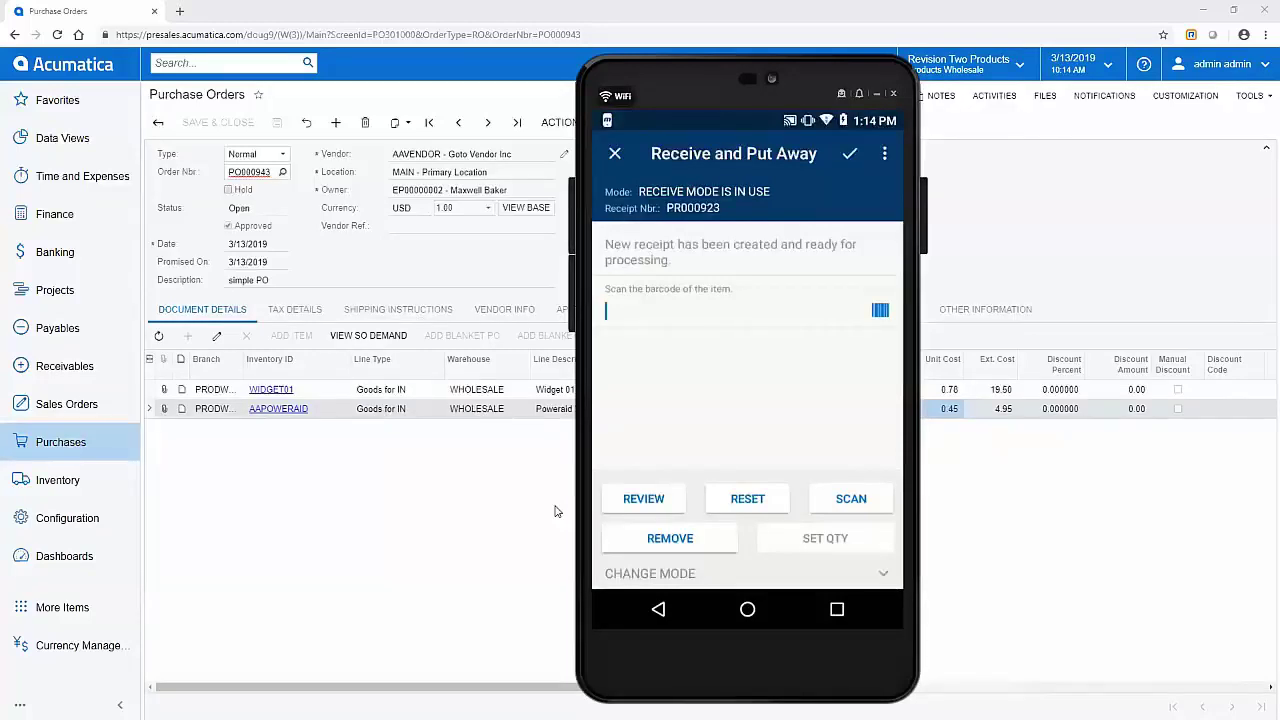
# Step: Receive 25 WIDGET01 (barcode 5555) into location R1S1
pyautogui.write('5555')
pyautogui.press('Return')
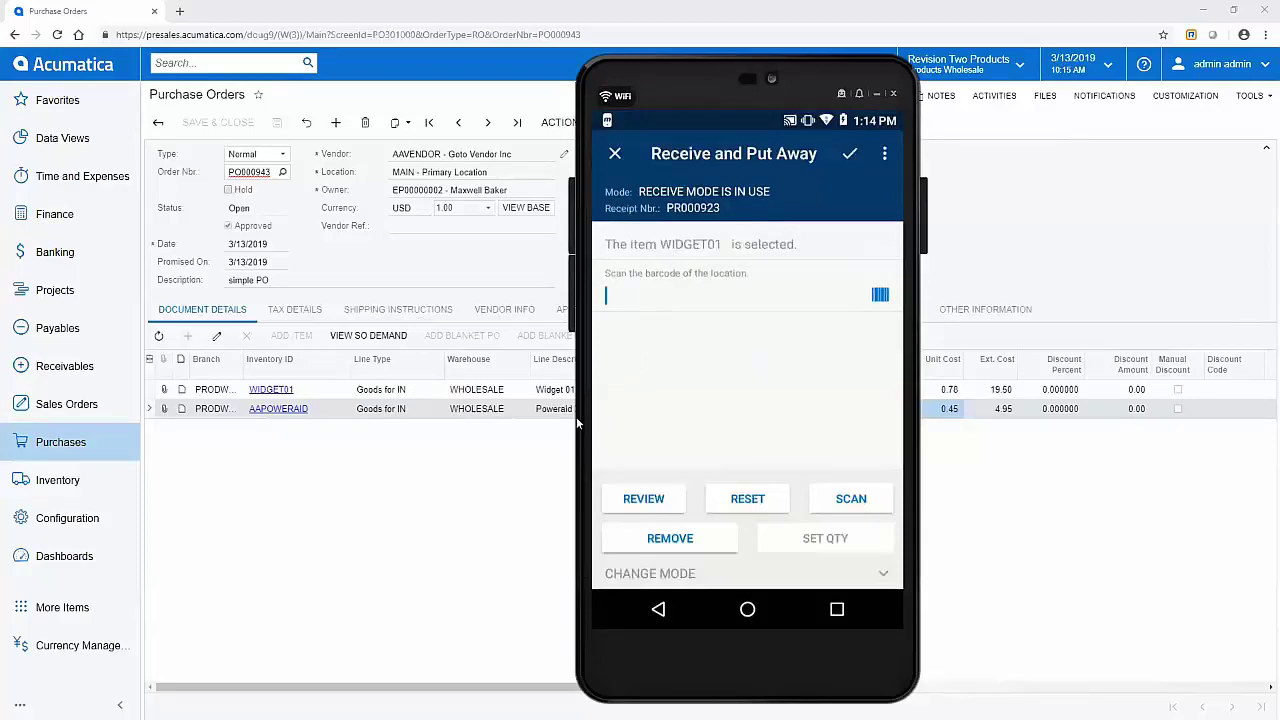
pyautogui.write('R1S1')
pyautogui.press('Return')
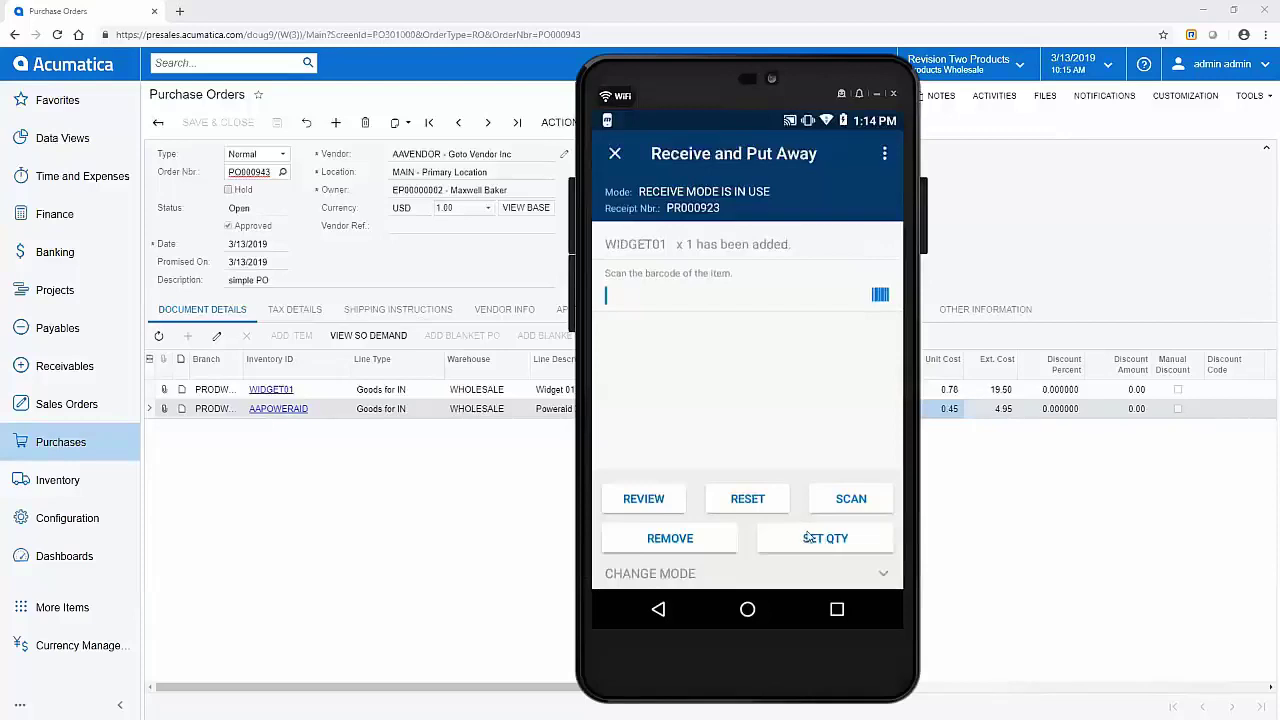
pyautogui.click(808, 538)
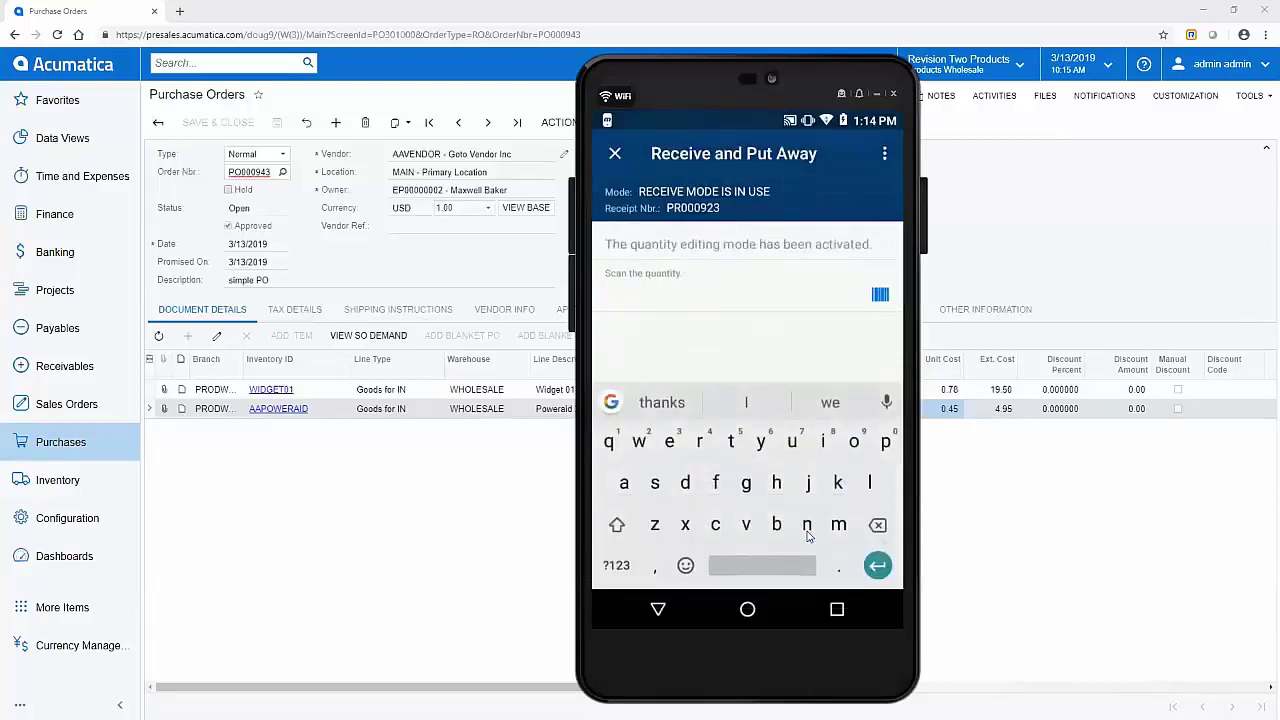
pyautogui.write('25')
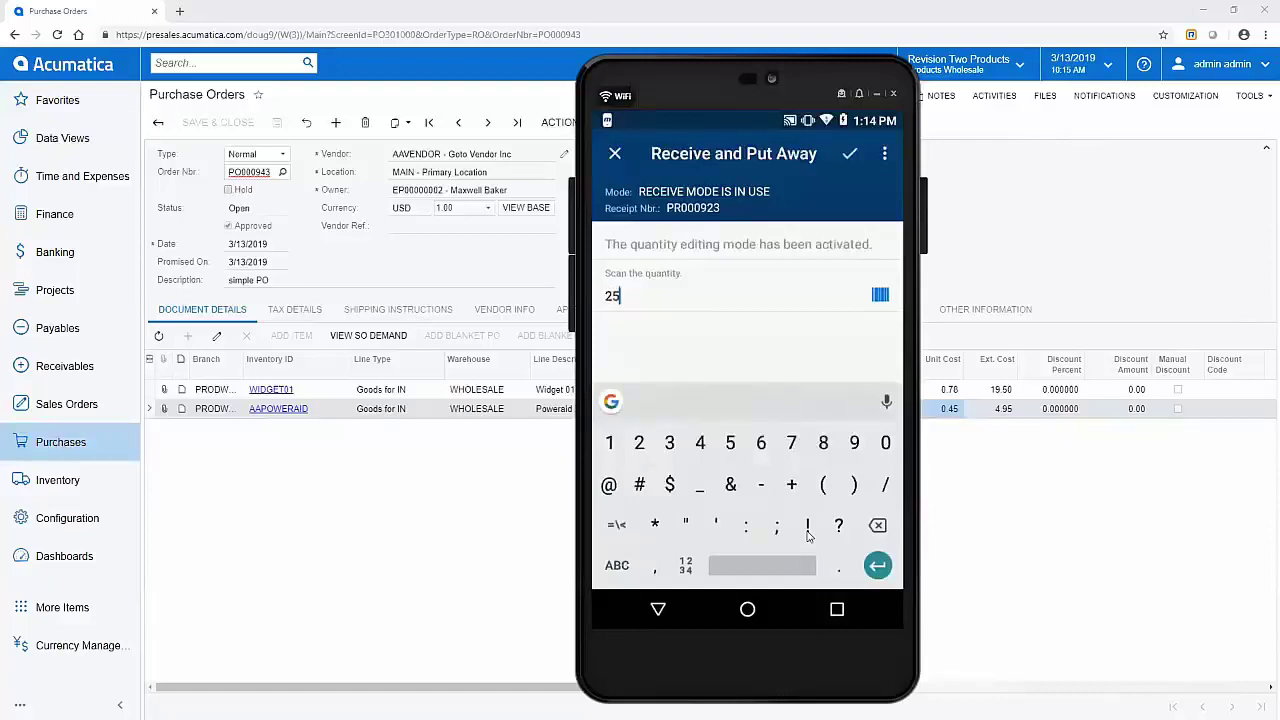
pyautogui.press('Return')
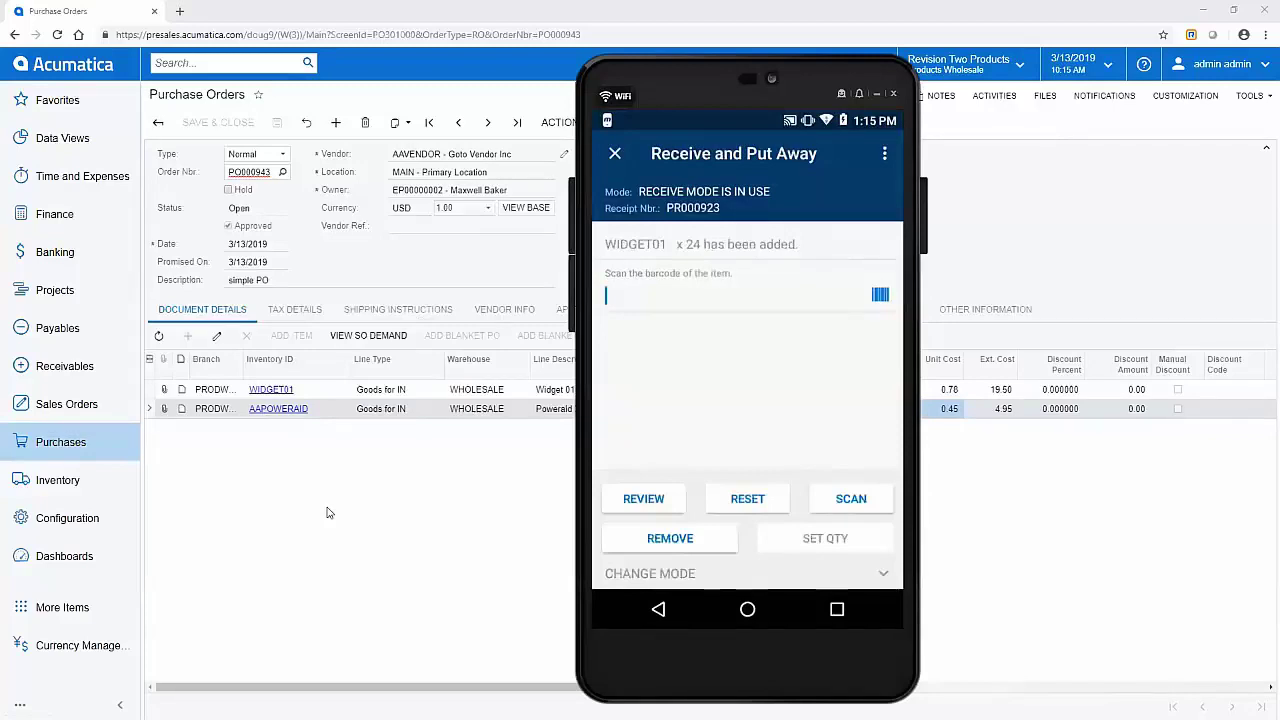
# Step: Receive 11 AAPOWERAID (barcode 3333) with lot SRN0001 into location R1S1
pyautogui.write('3333')
pyautogui.press('Return')
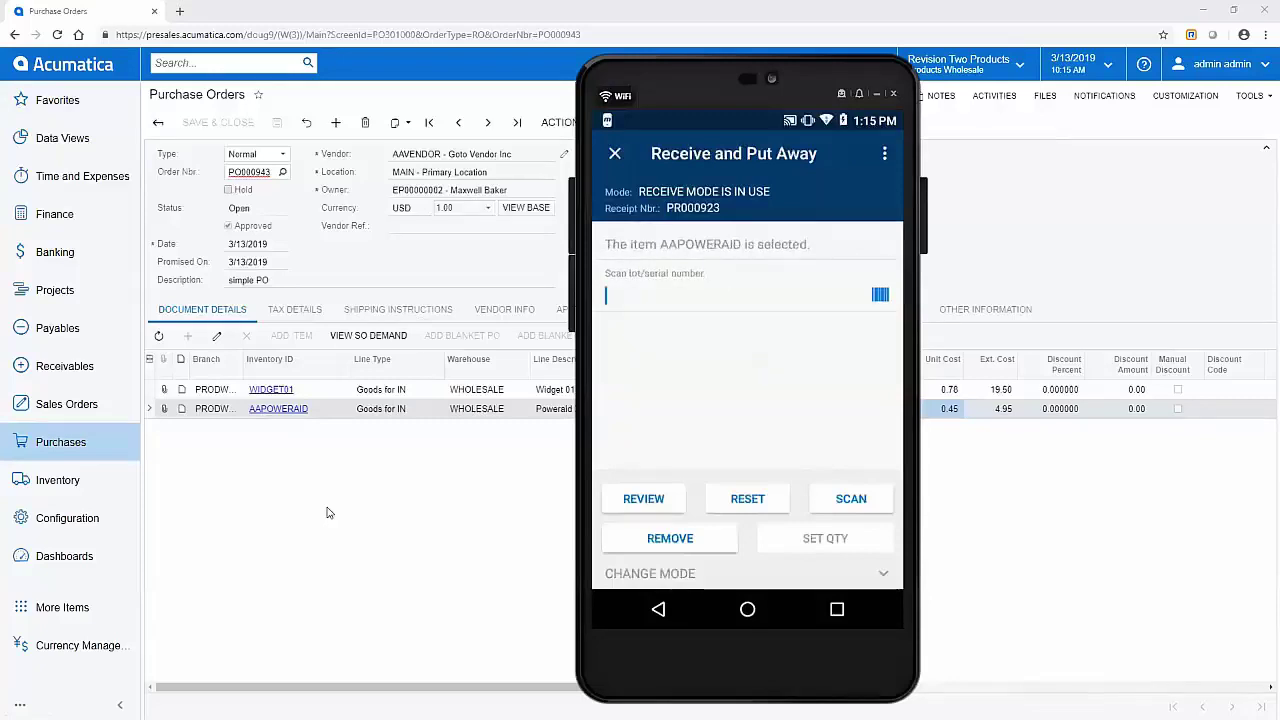
pyautogui.write('SRN0001')
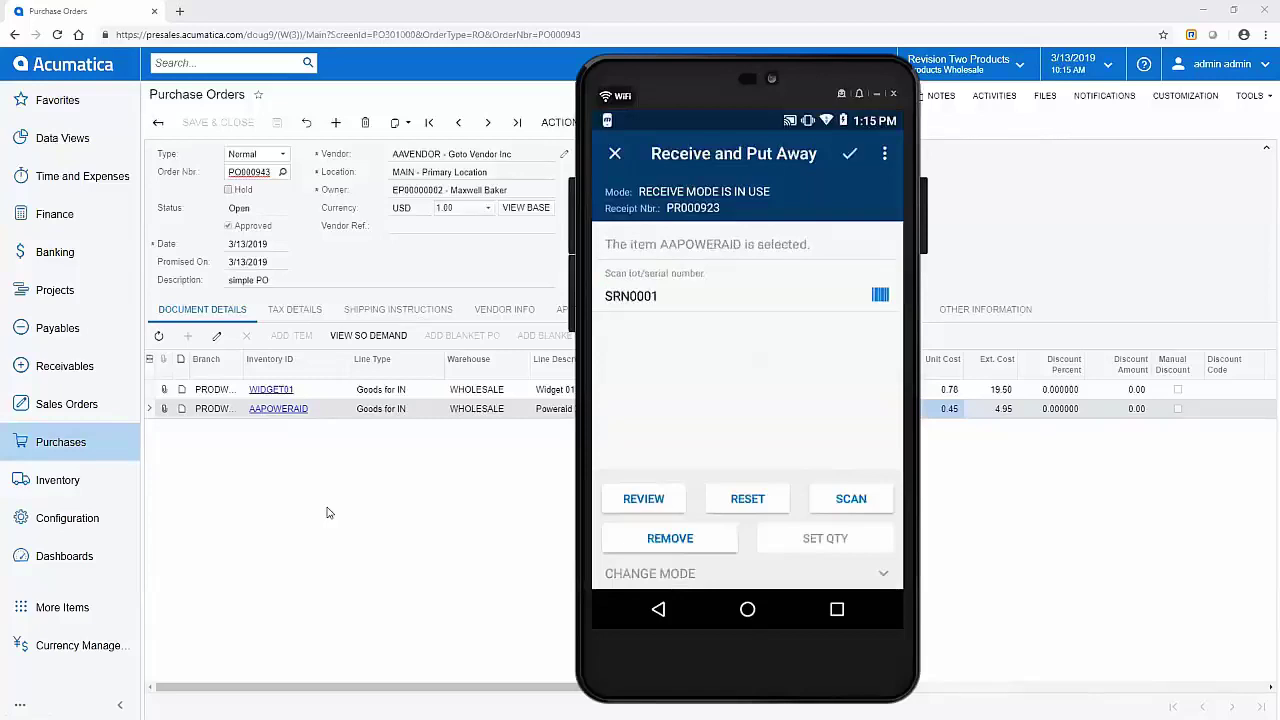
pyautogui.press('Return')
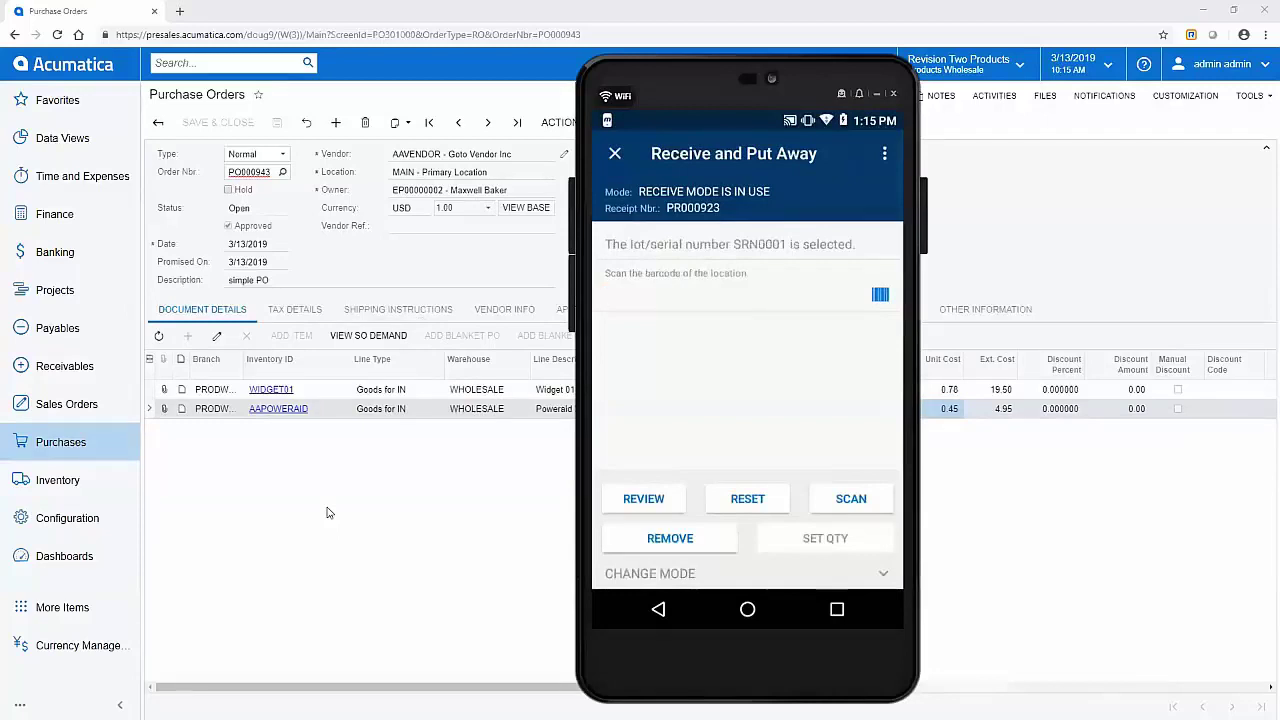
pyautogui.write('R1S1')
pyautogui.press('Return')
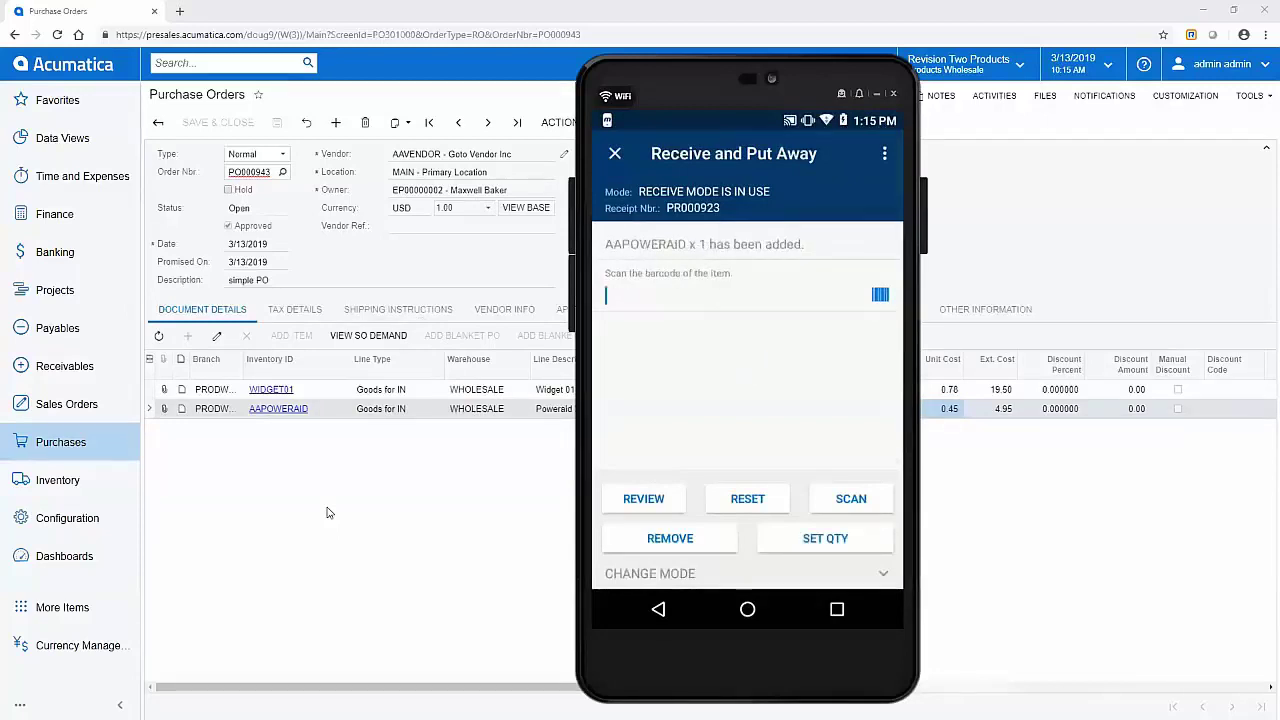
pyautogui.click(825, 538)
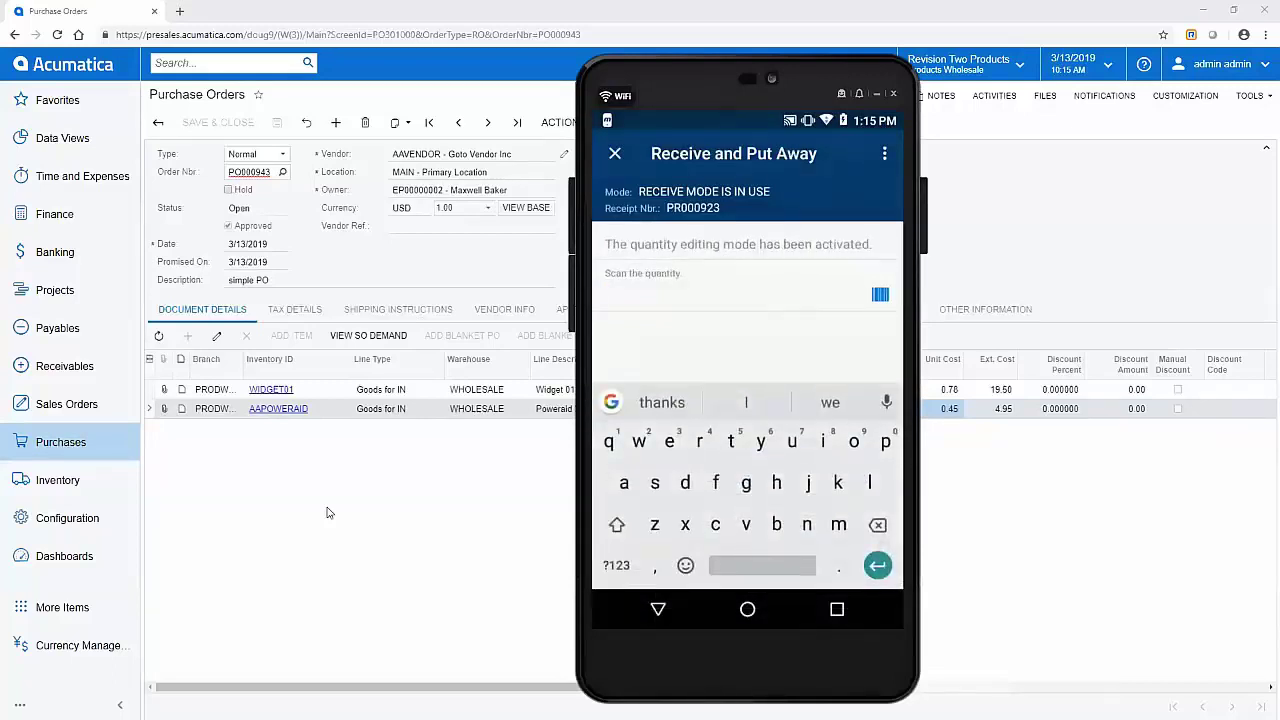
pyautogui.write('11')
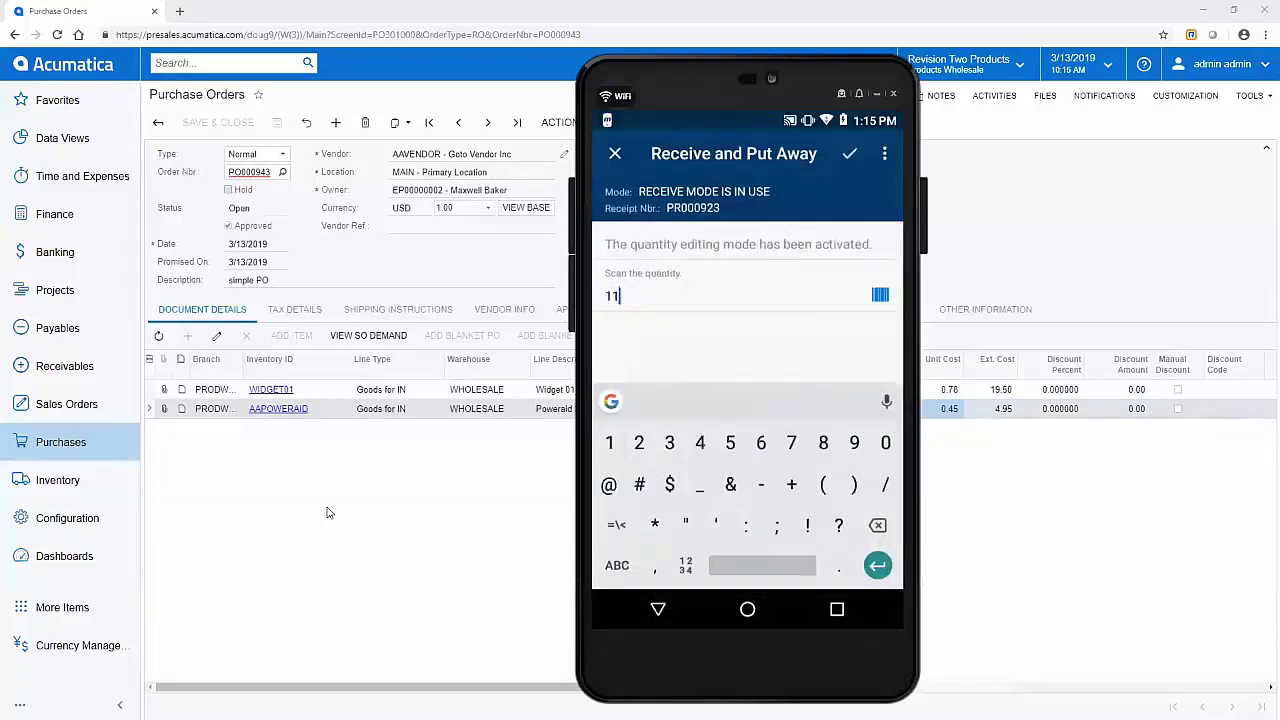
pyautogui.press('Return')
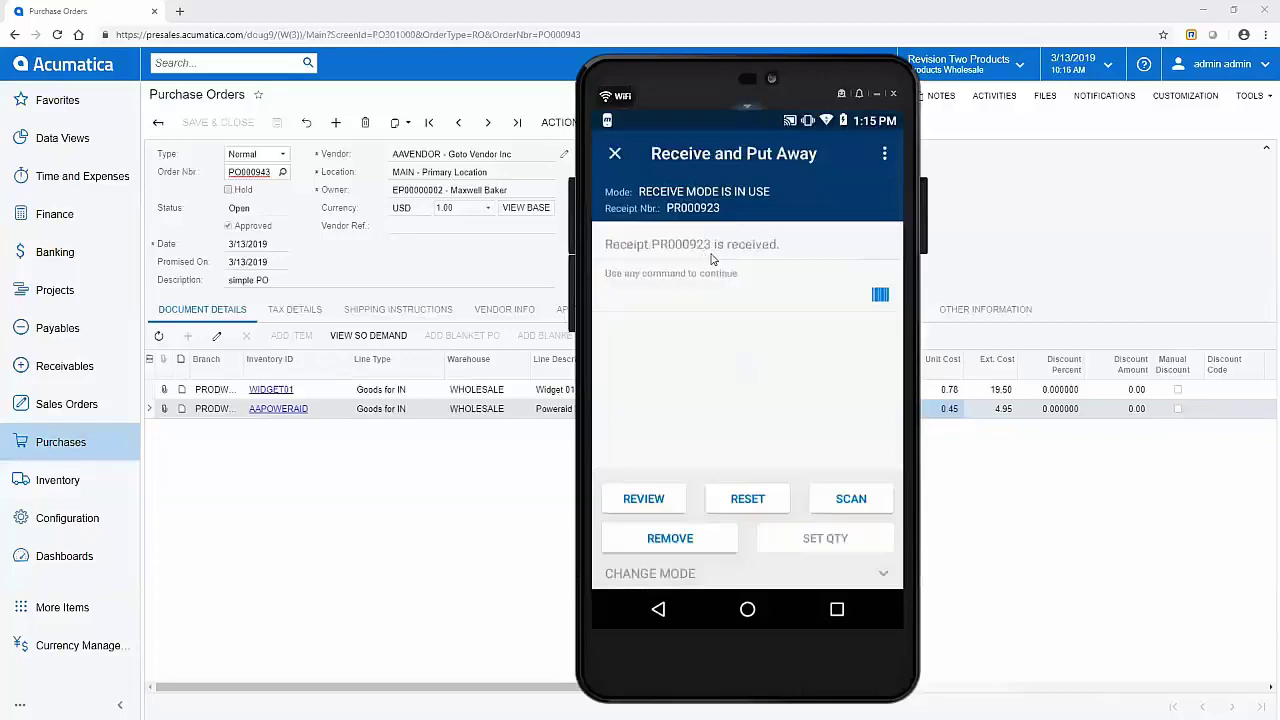
# Step: Review the received items, then release receipt PR000923 from the more-actions menu
pyautogui.click(643, 498)
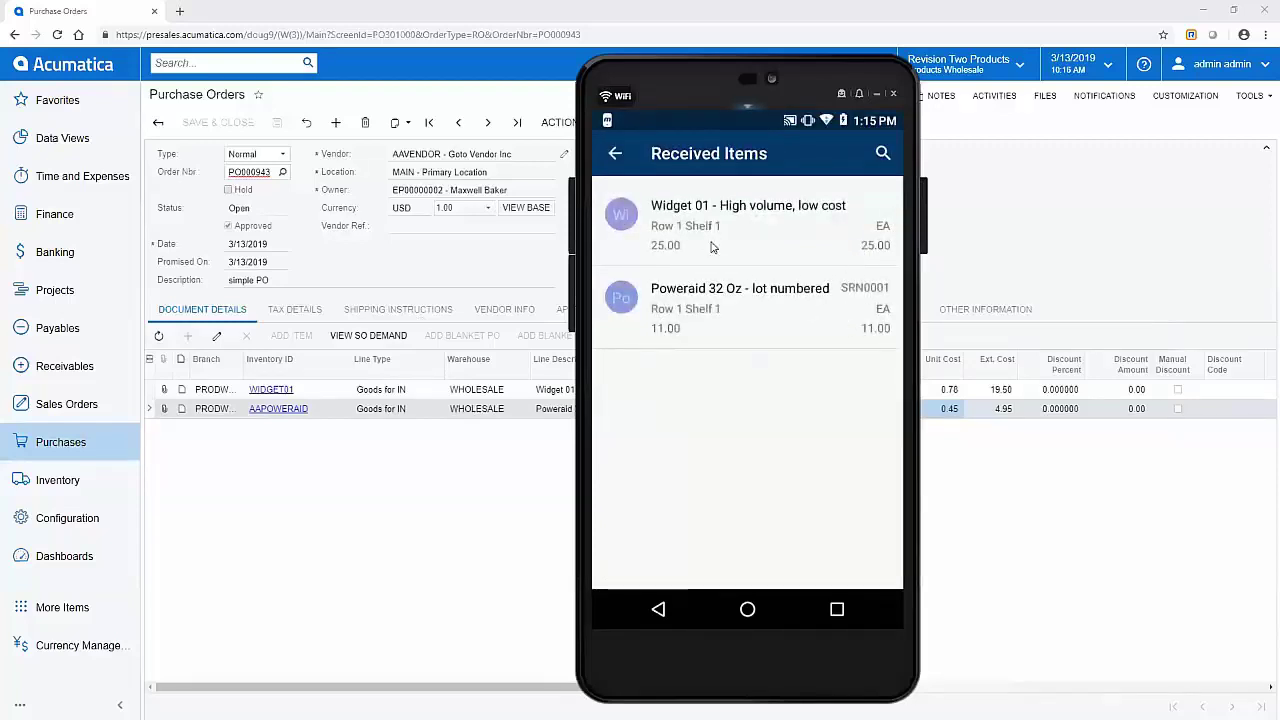
pyautogui.press('Escape')
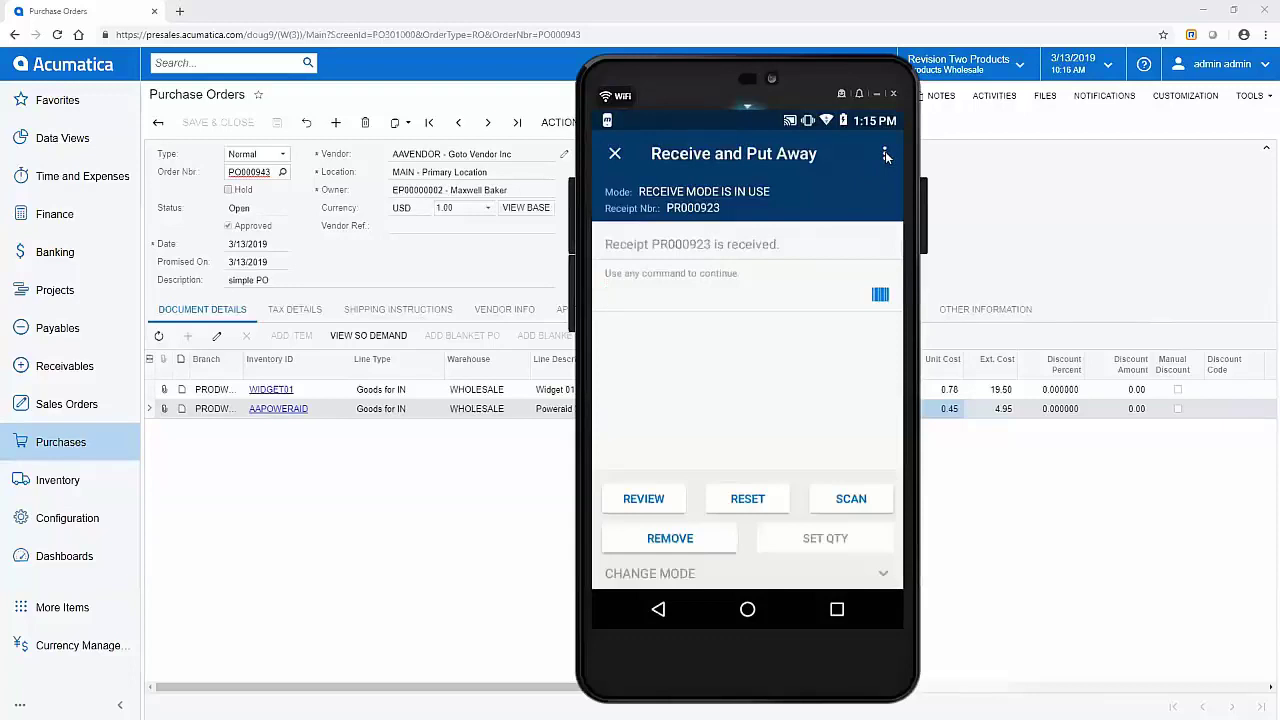
pyautogui.click(885, 153)
pyautogui.click(885, 157)
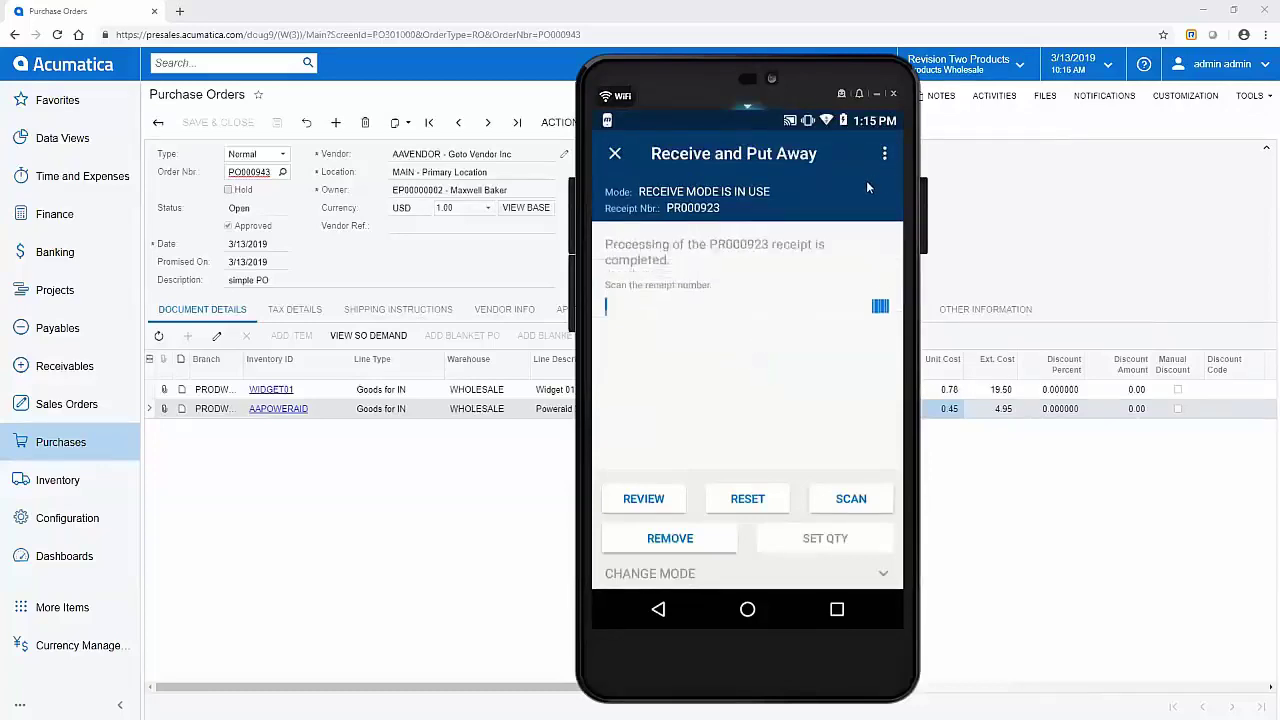
pyautogui.click(65, 446)
# Step: Open Purchase Receipts in a new tab and jump to the latest receipt, PR000923
pyautogui.click(65, 446)
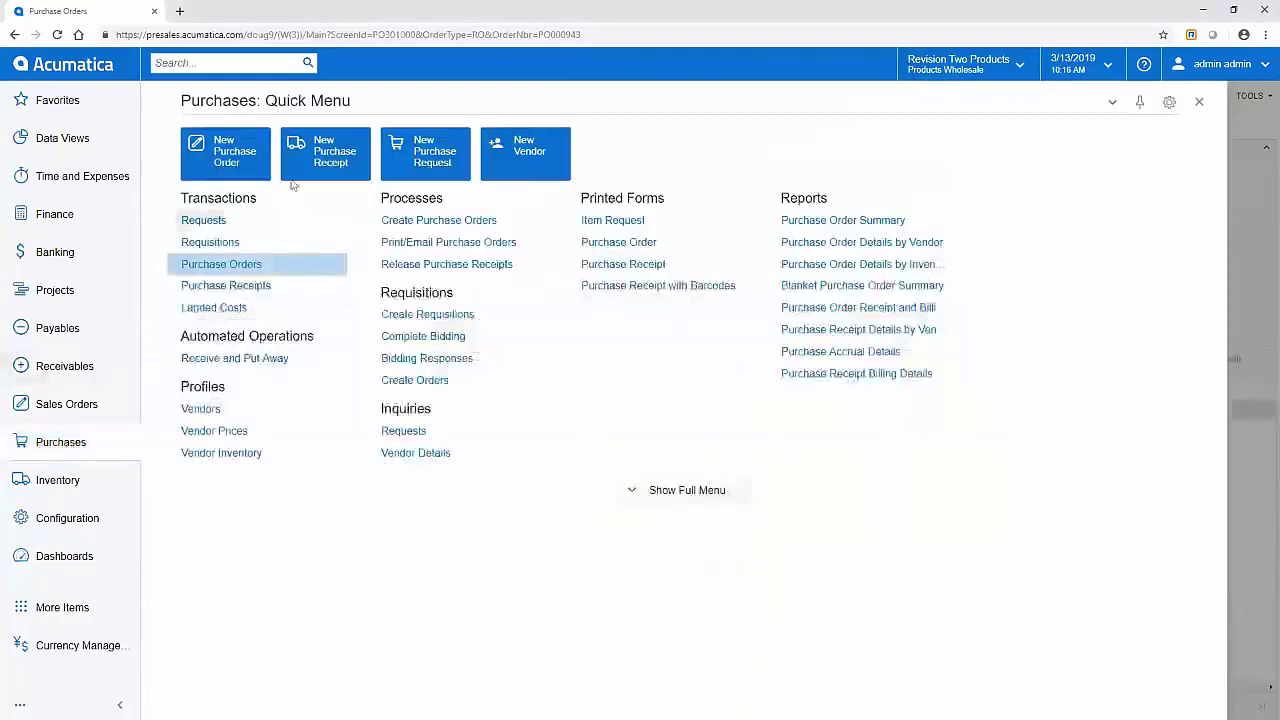
pyautogui.rightClick(330, 165)
pyautogui.click(333, 196)
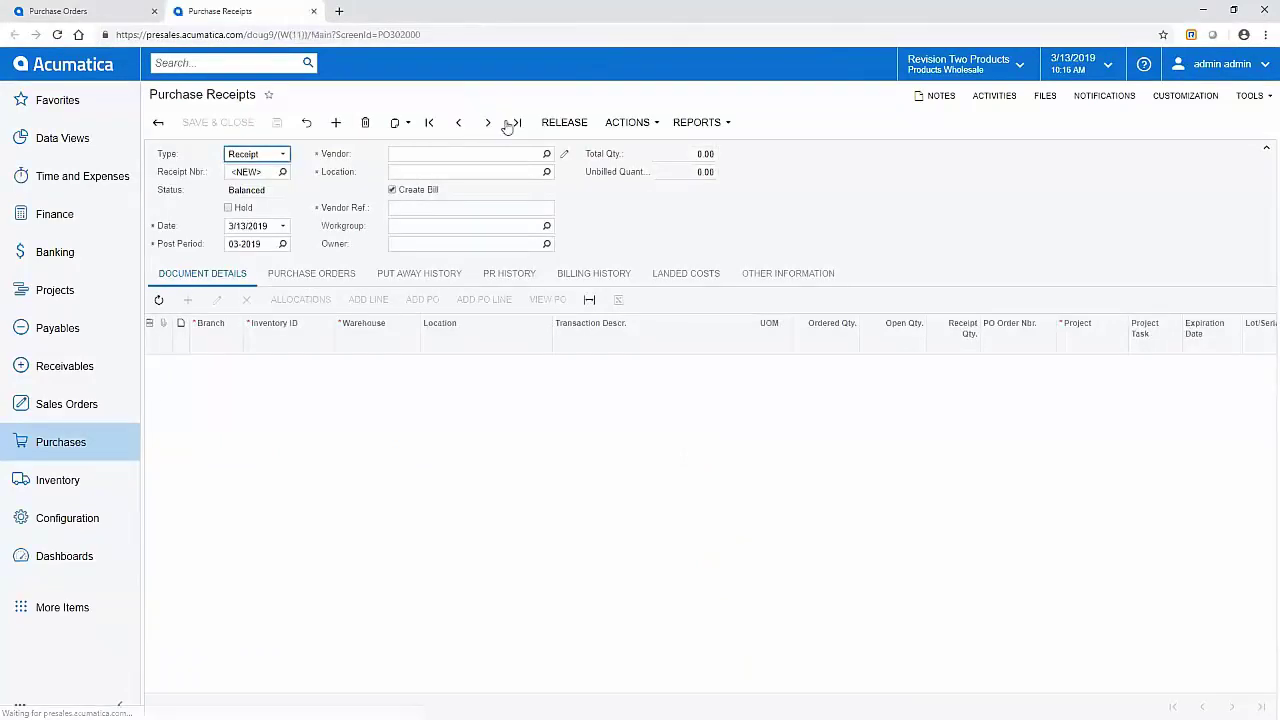
pyautogui.click(516, 123)
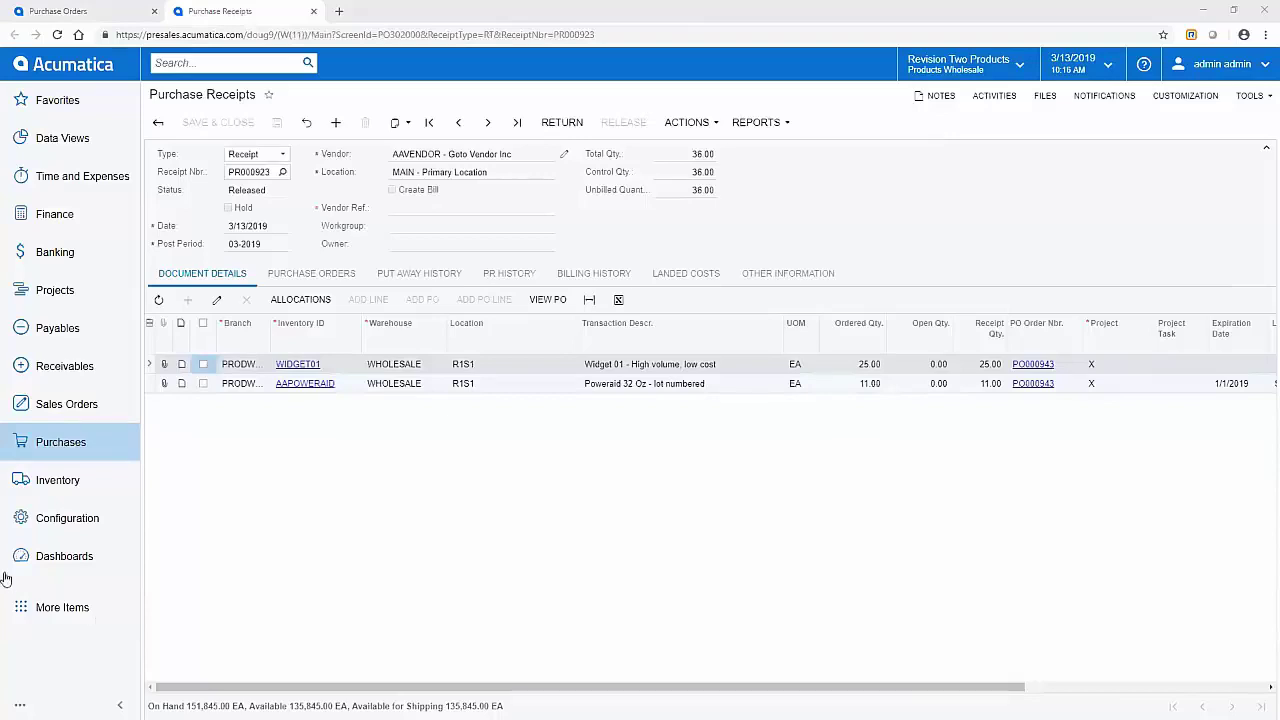
pyautogui.click(60, 449)
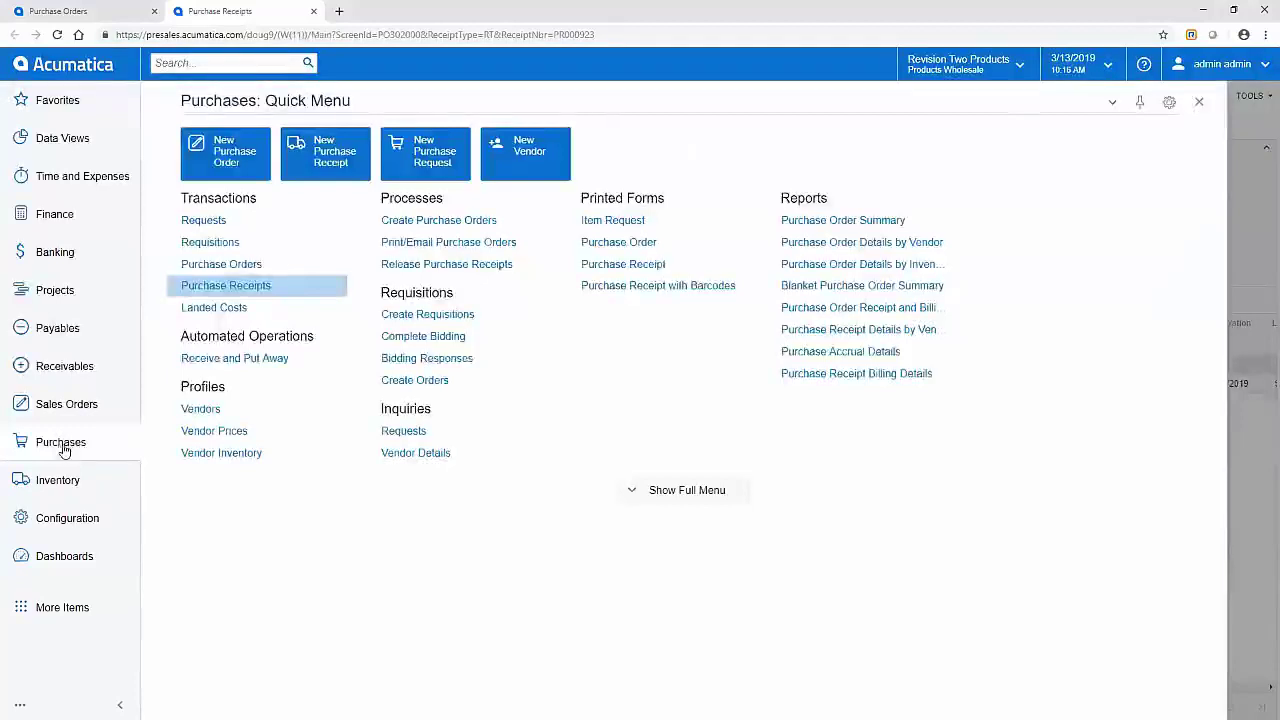
# Step: Enable Use Single Receiving Location in Purchase Orders Preferences, save, and close the extra tabs
pyautogui.click(666, 496)
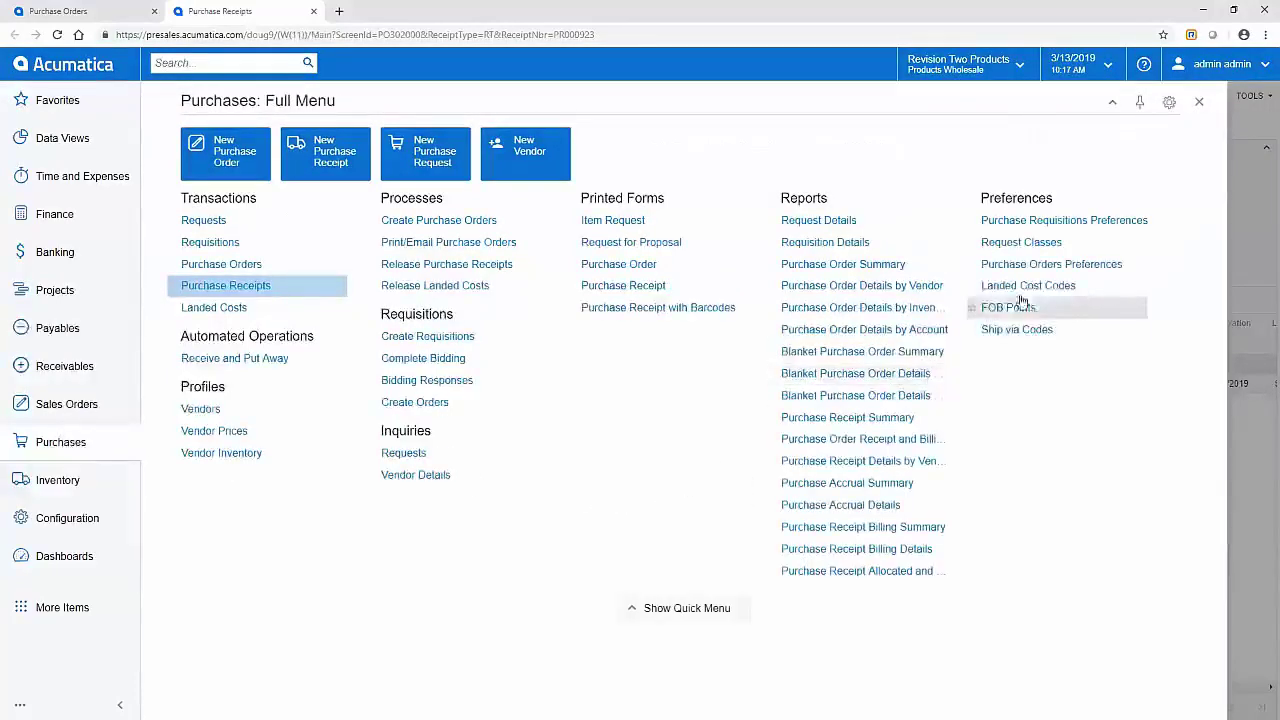
pyautogui.rightClick(1040, 264)
pyautogui.click(1012, 289)
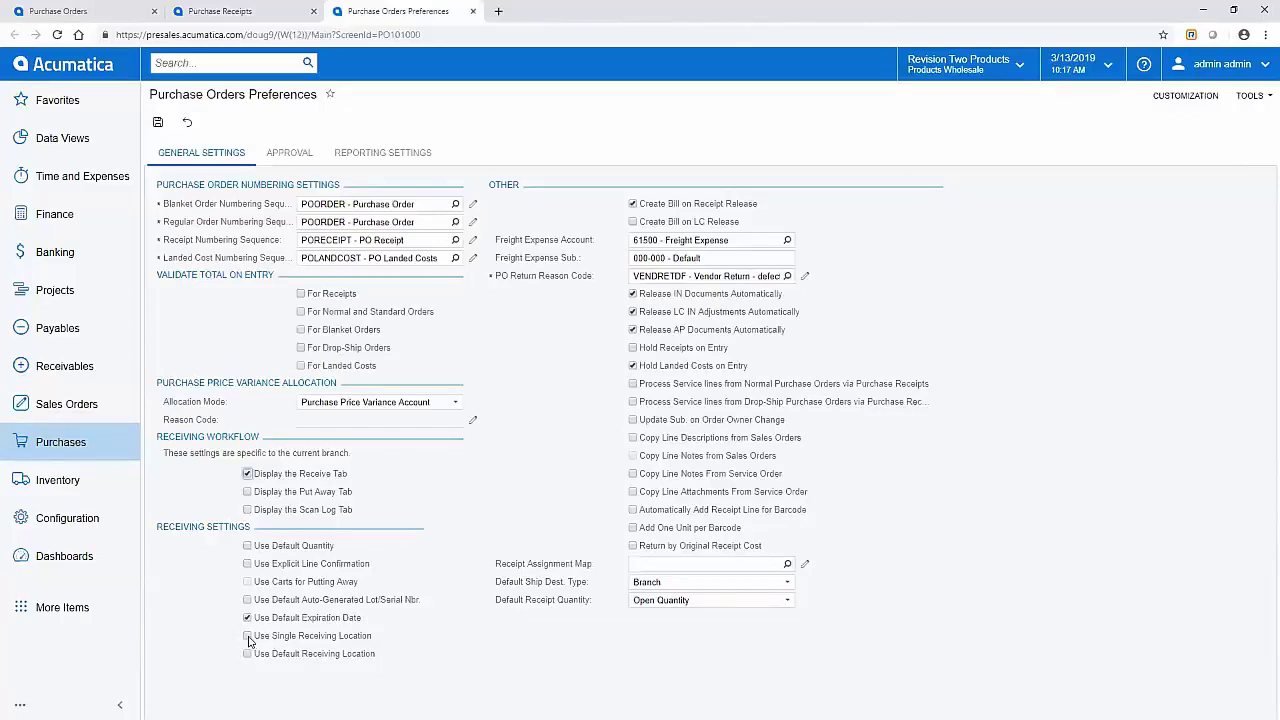
pyautogui.click(248, 637)
pyautogui.click(158, 122)
pyautogui.click(473, 11)
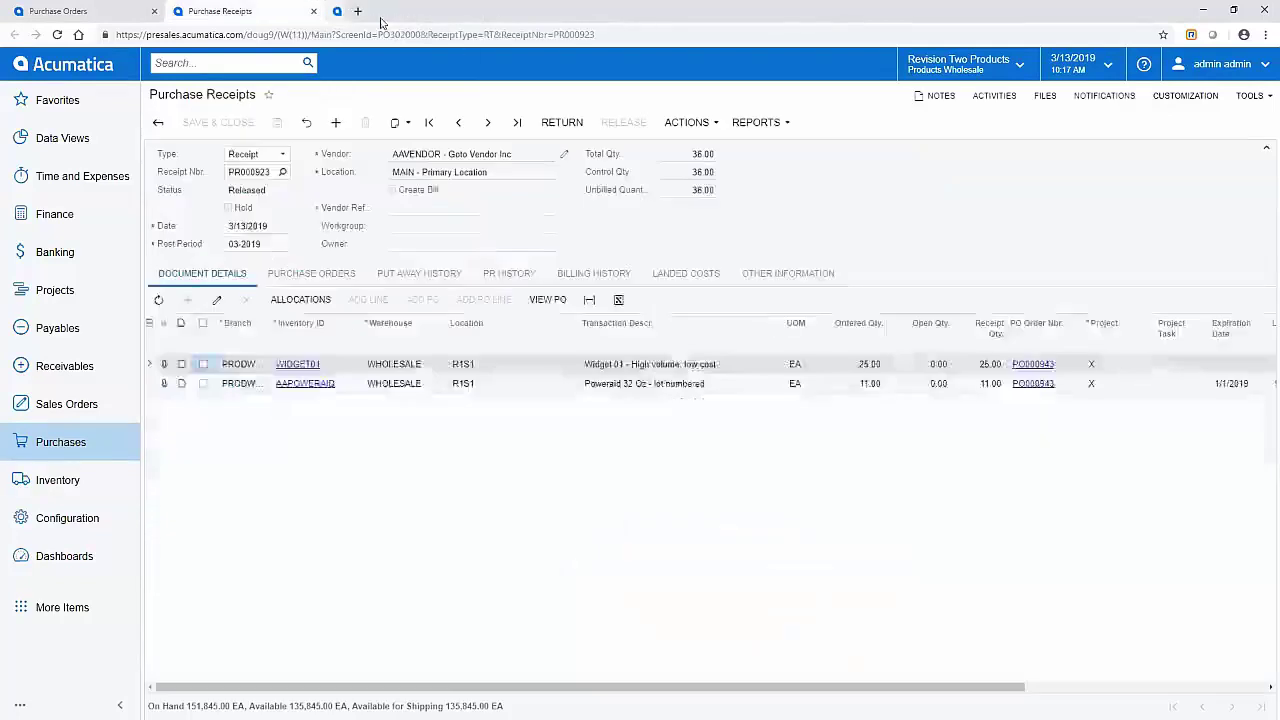
pyautogui.click(313, 12)
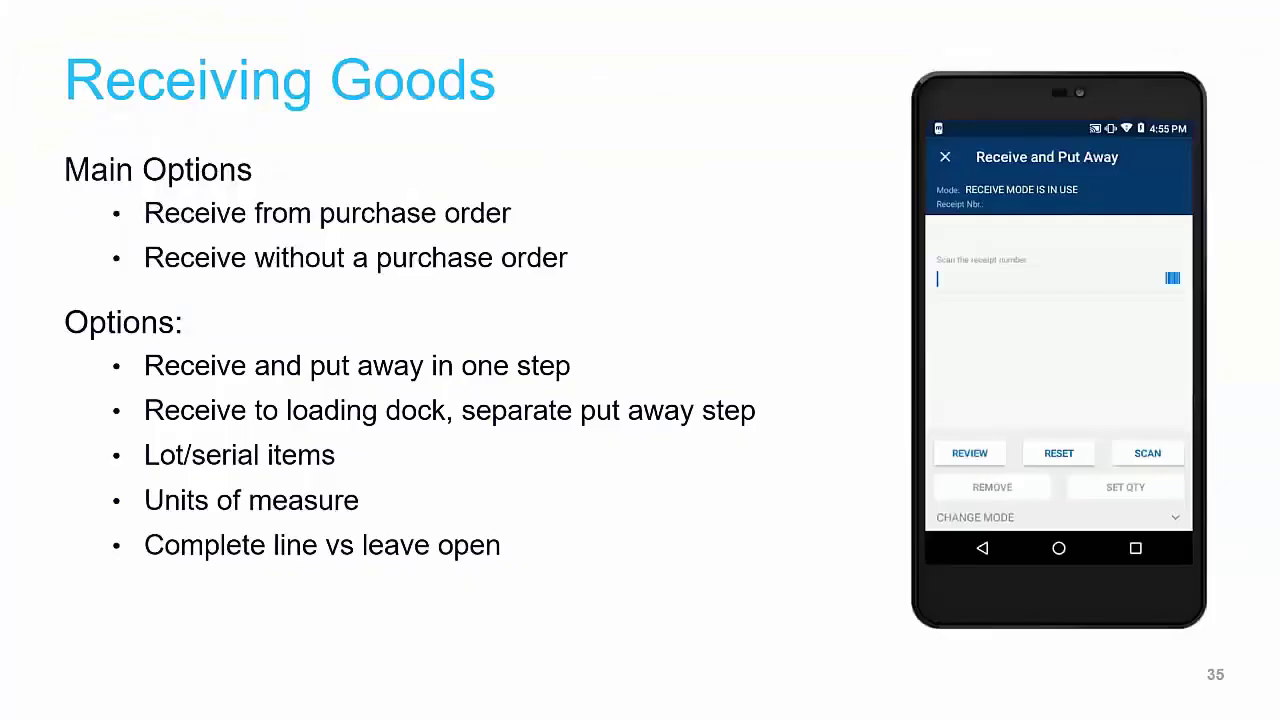
# Step: Advance the slideshow from slide 35 to slide 36, Pick – Pack – Ship
pyautogui.press('Right')
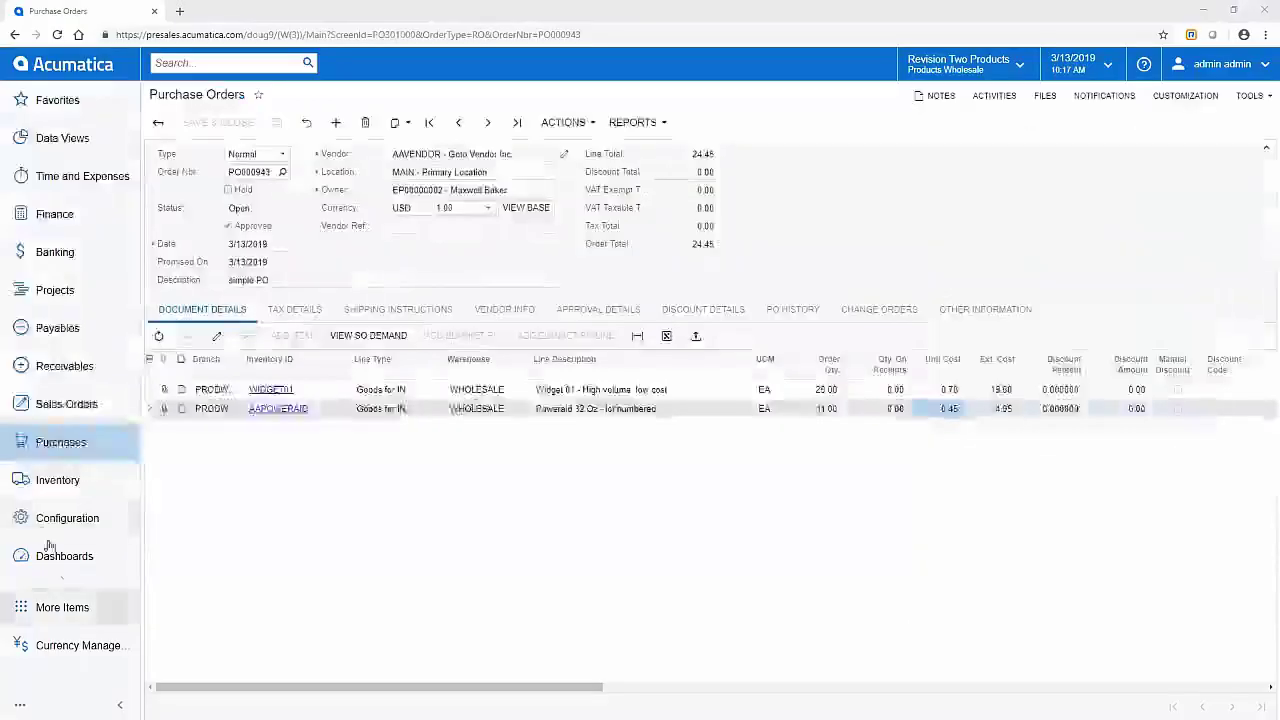
# Step: Start a new sales order for customer ABARTENDE with description 'new so'
pyautogui.click(53, 403)
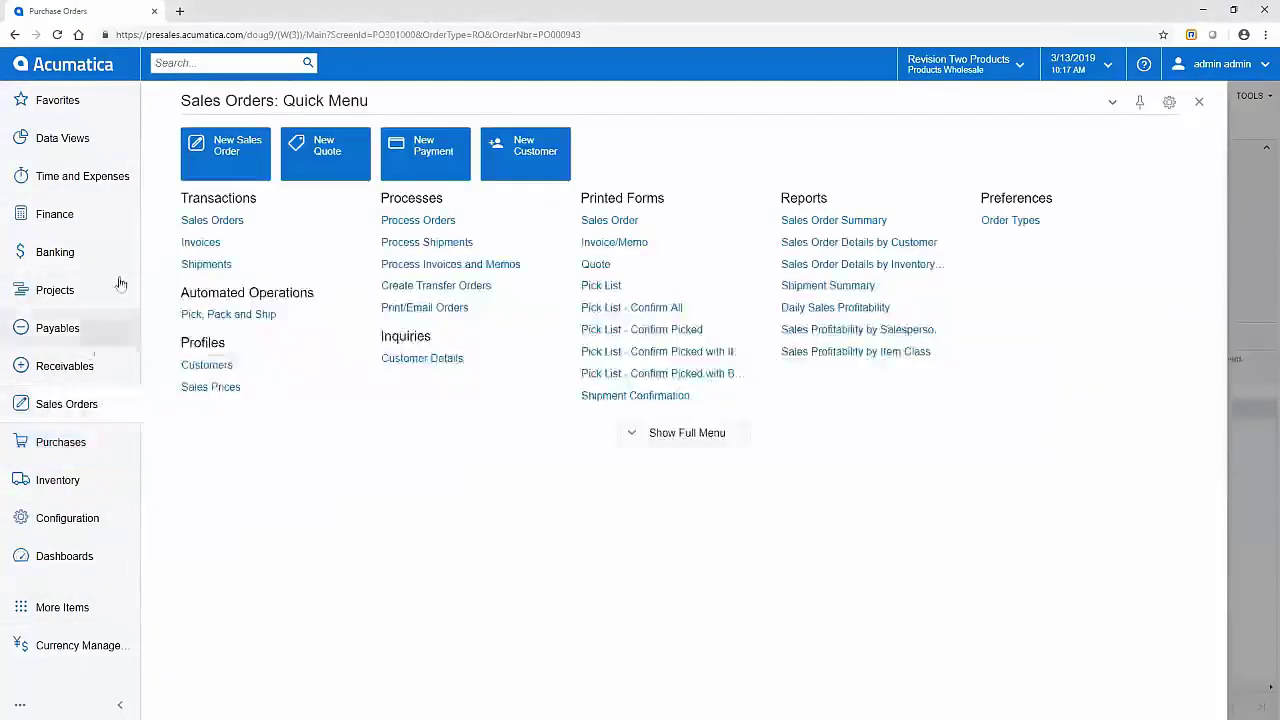
pyautogui.click(215, 148)
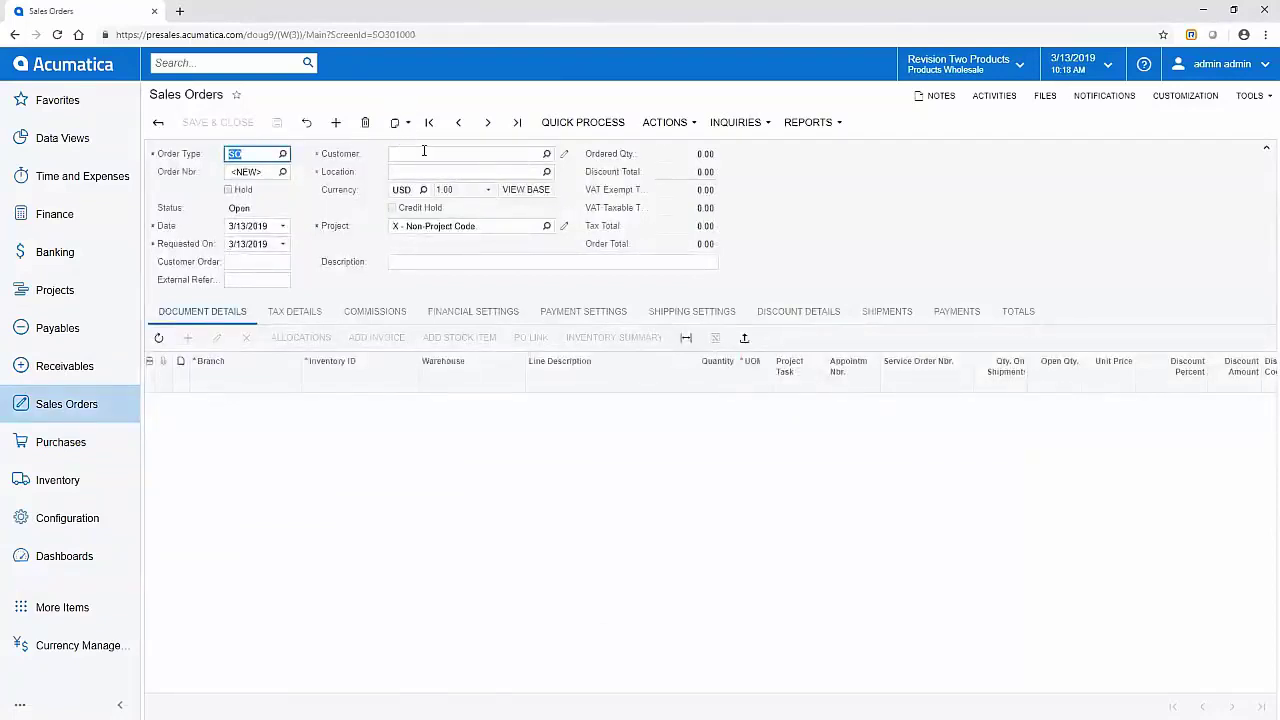
pyautogui.click(424, 153)
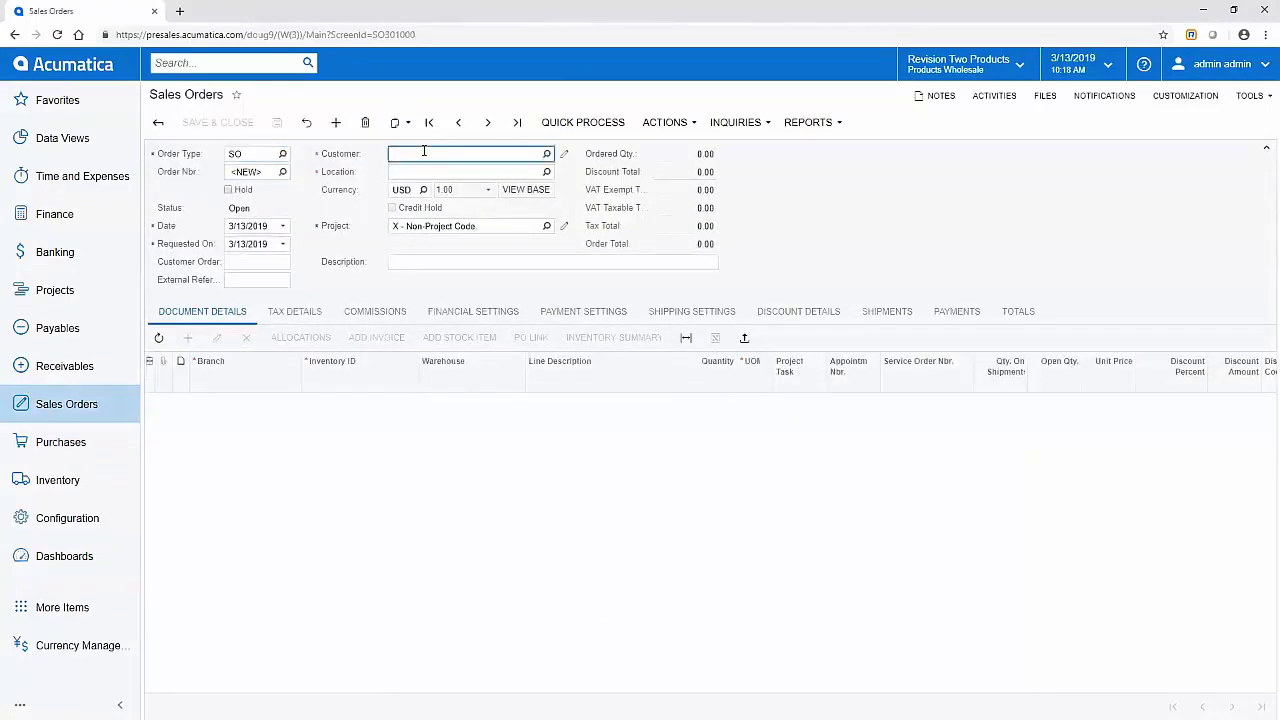
pyautogui.write('ab')
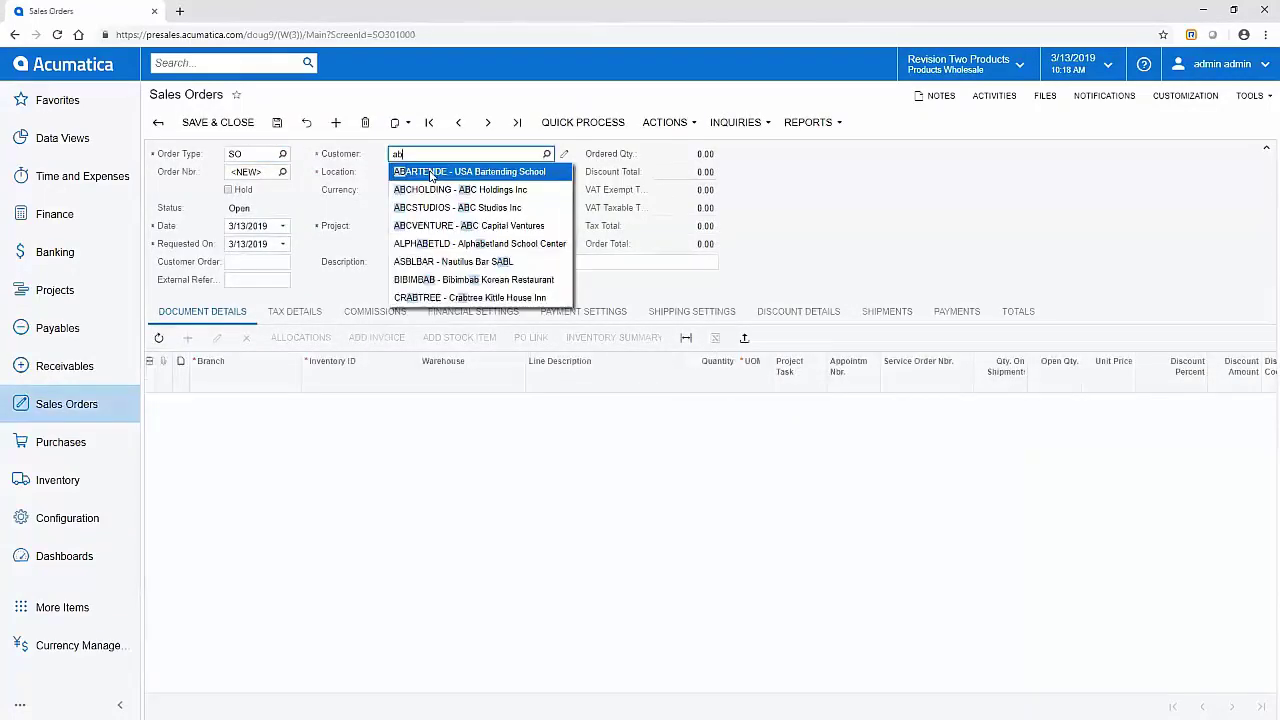
pyautogui.click(432, 172)
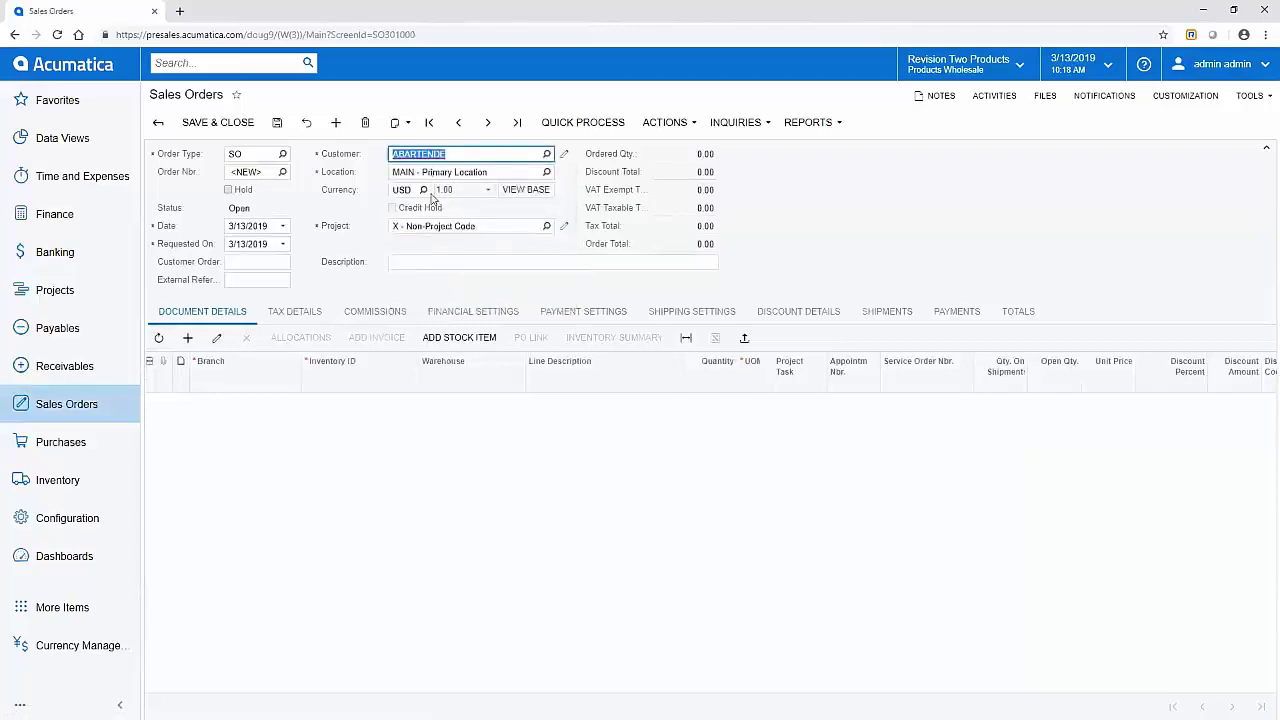
pyautogui.click(429, 260)
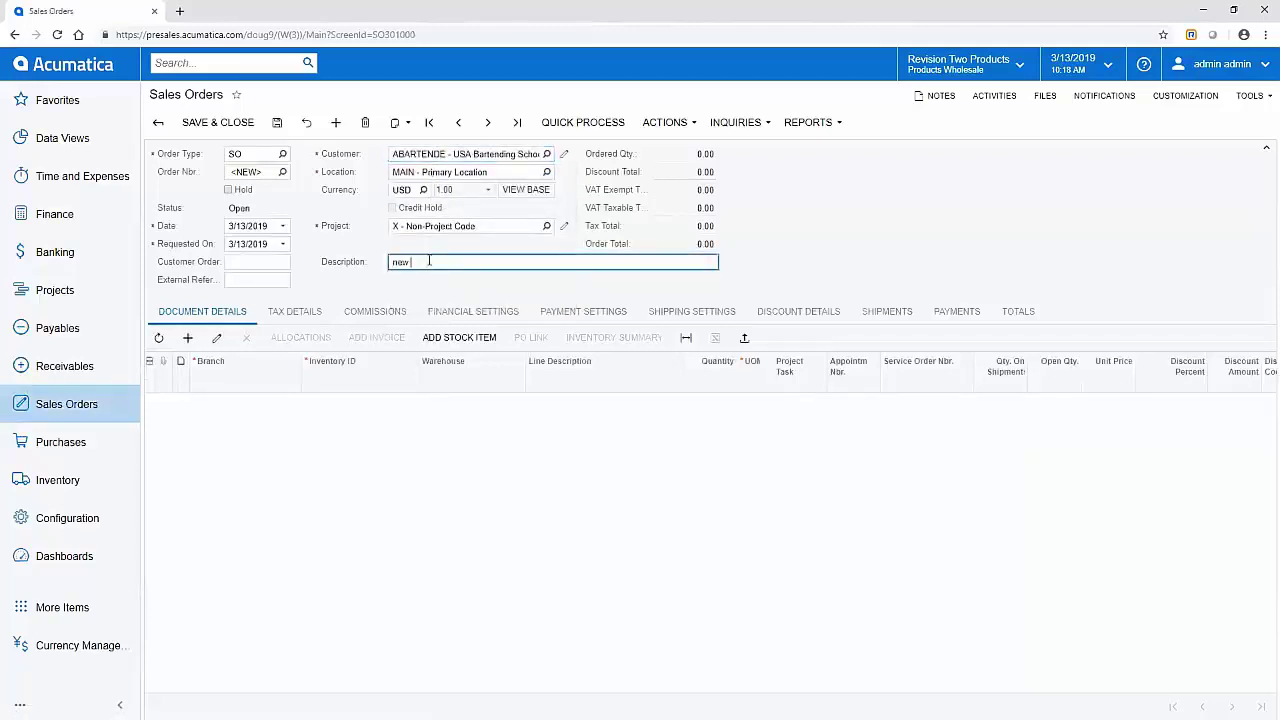
pyautogui.write('new so')
pyautogui.press('Tab')
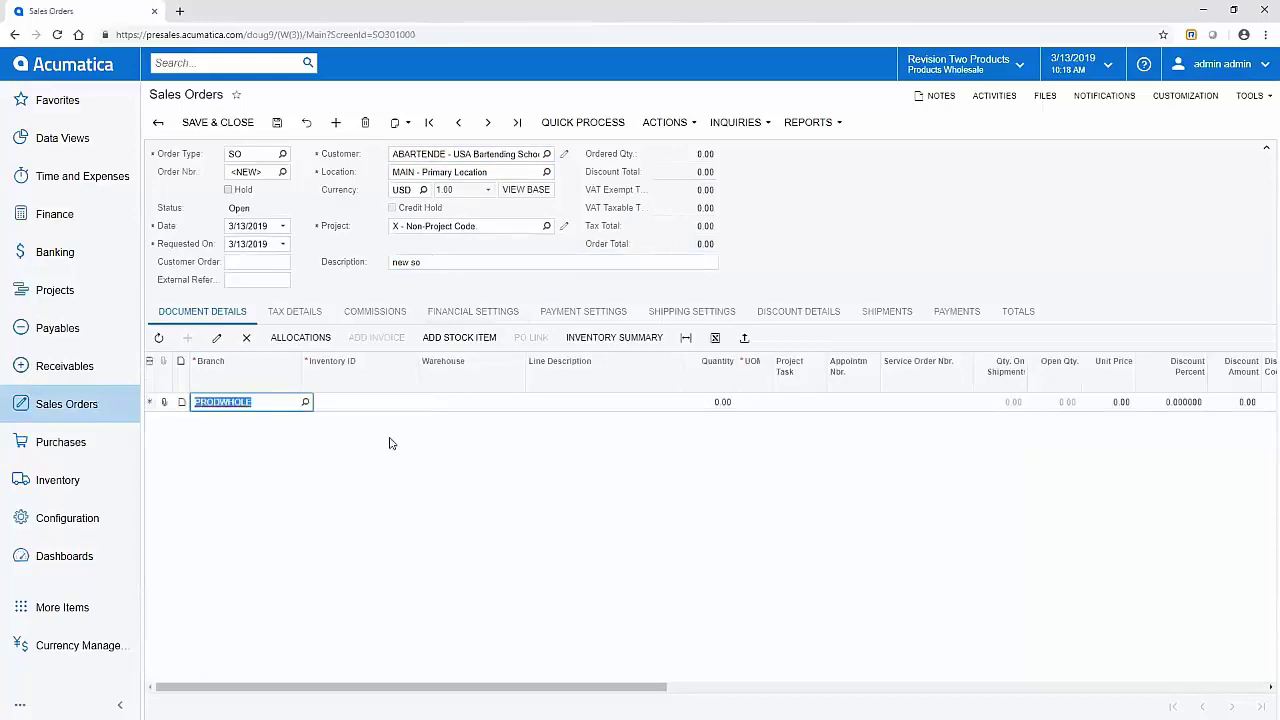
# Step: Add lines for 2 WIDGET01 and 10 AAPOWERAID, save the order, and open the AAPOWERAID stock item
pyautogui.press('Tab')
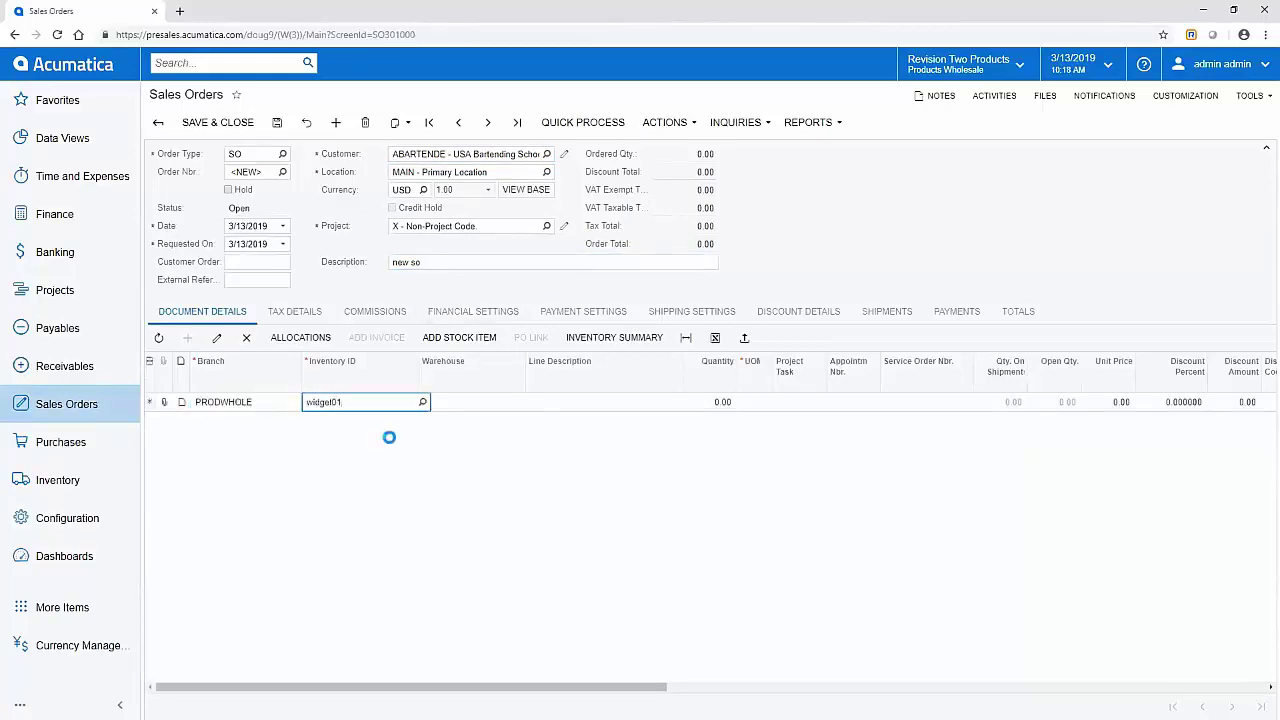
pyautogui.press('Tab')
pyautogui.press('Tab')
pyautogui.press('Tab')
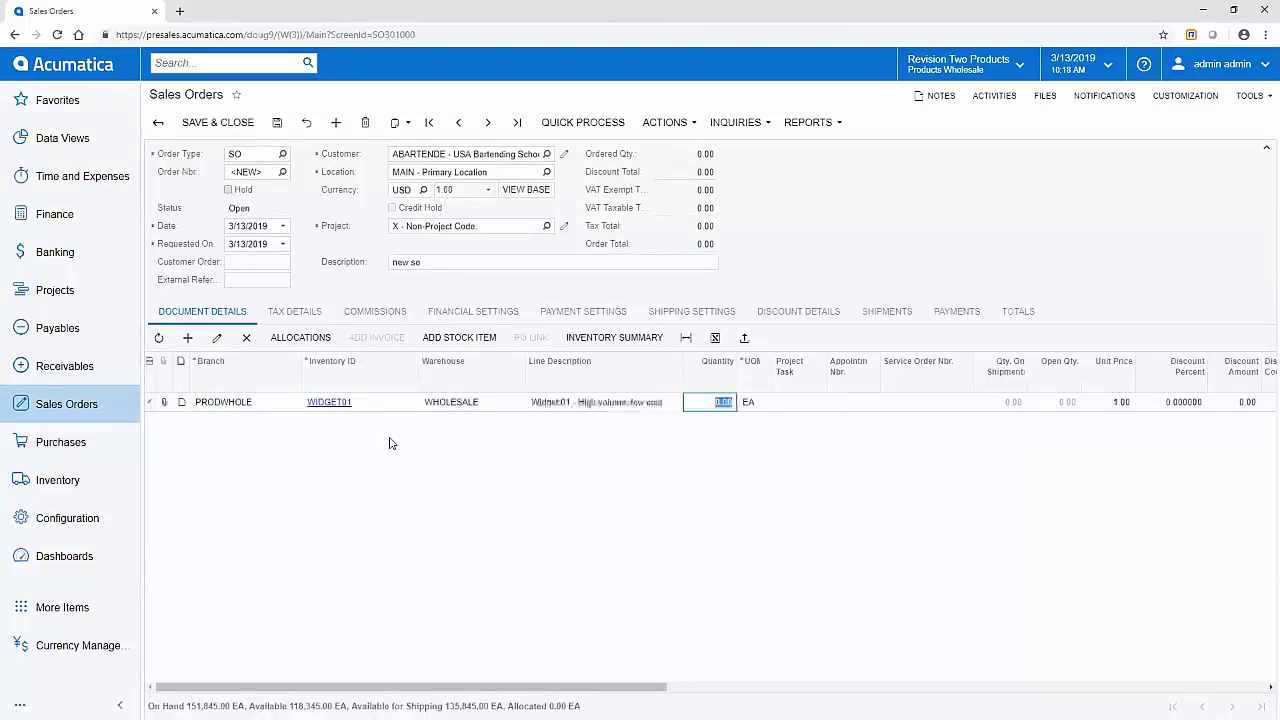
pyautogui.write('2')
pyautogui.press('Tab')
pyautogui.press('Down')
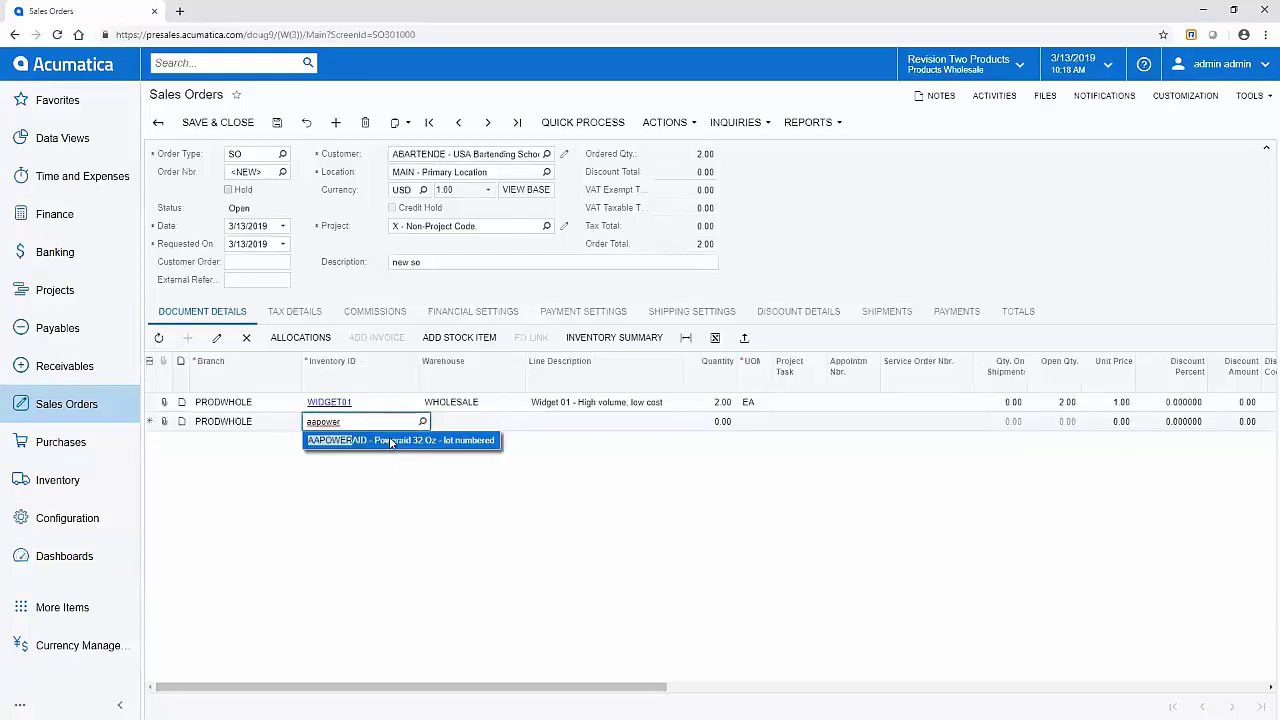
pyautogui.press('Tab')
pyautogui.press('Tab')
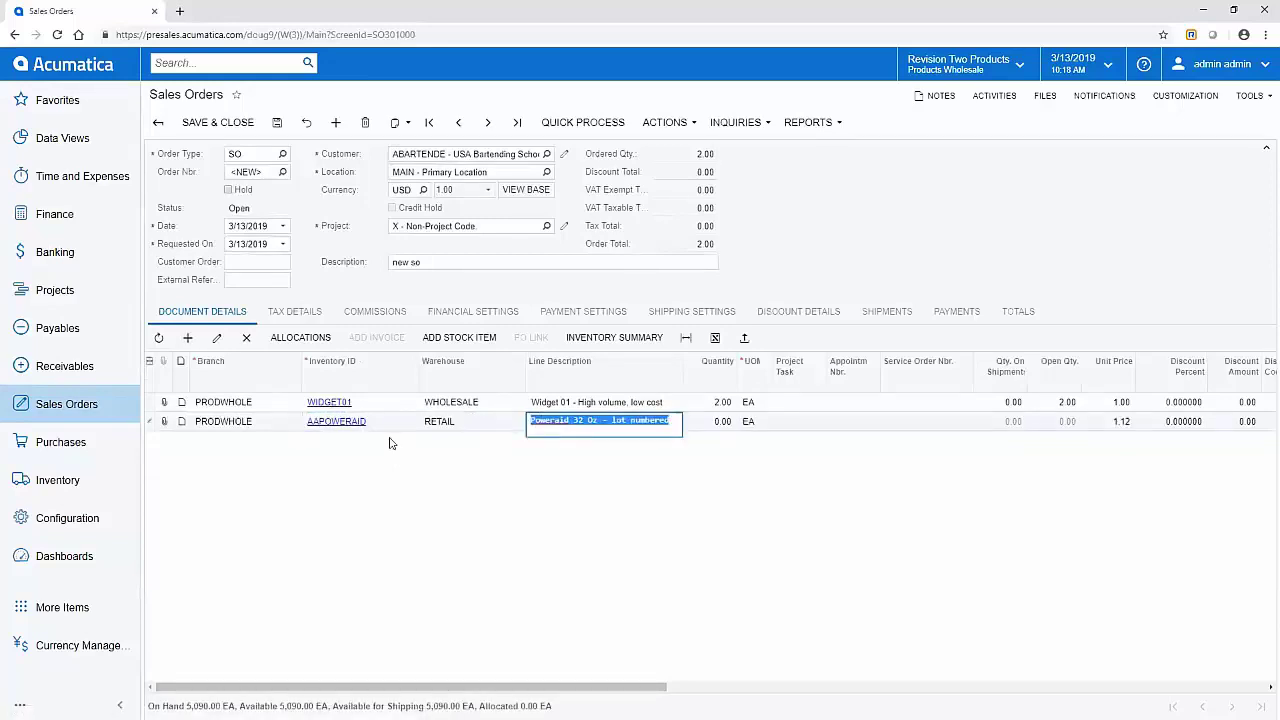
pyautogui.press('Tab')
pyautogui.write('10')
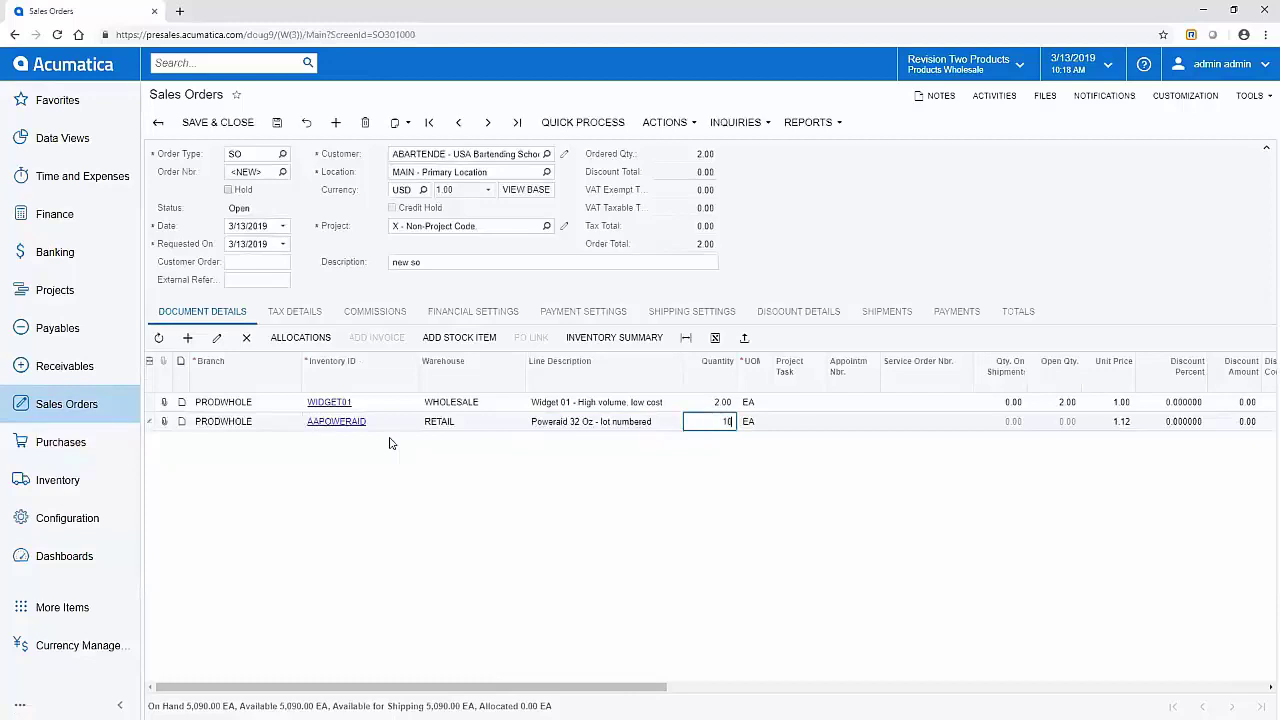
pyautogui.press('Tab')
pyautogui.click(278, 122)
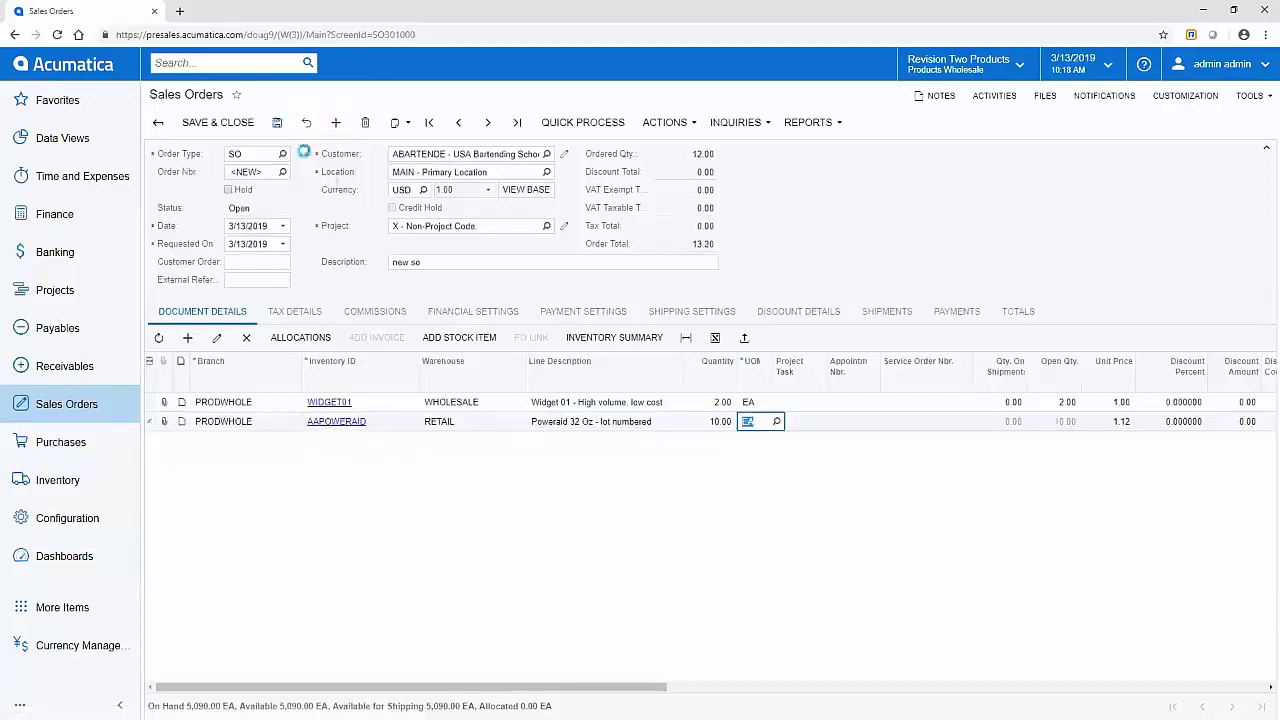
pyautogui.click(338, 422)
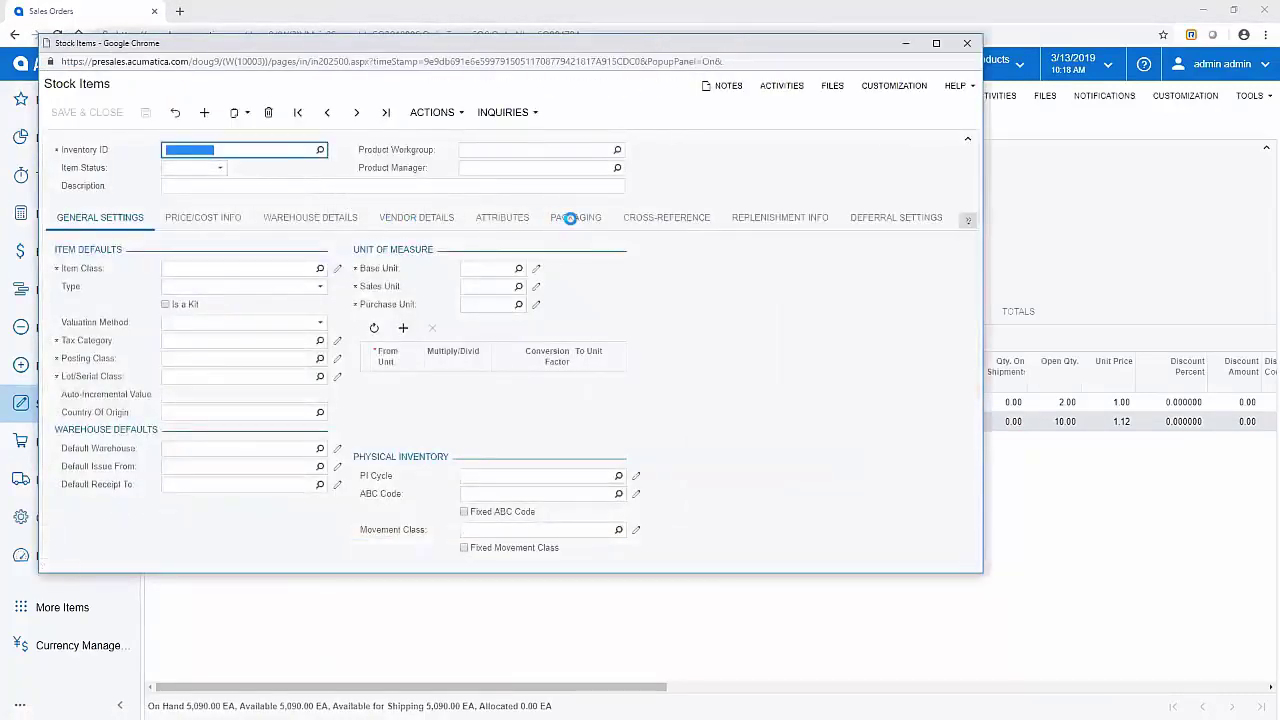
pyautogui.click(665, 220)
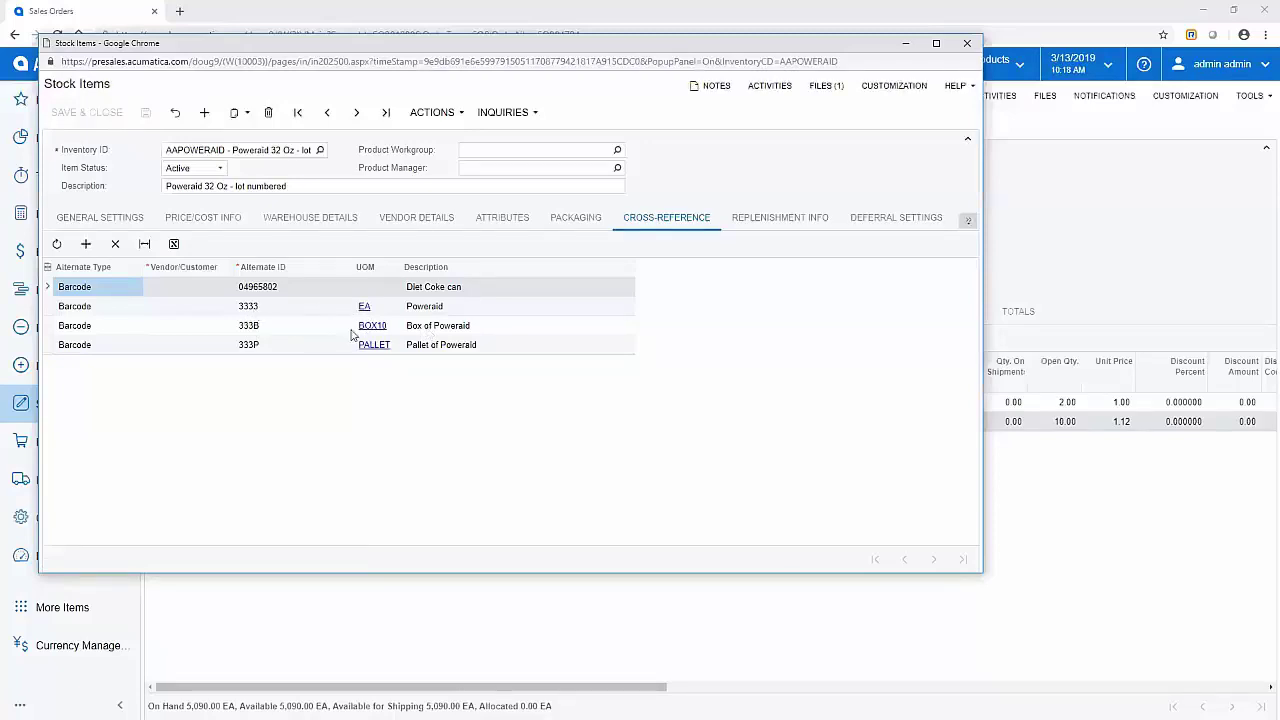
pyautogui.click(967, 43)
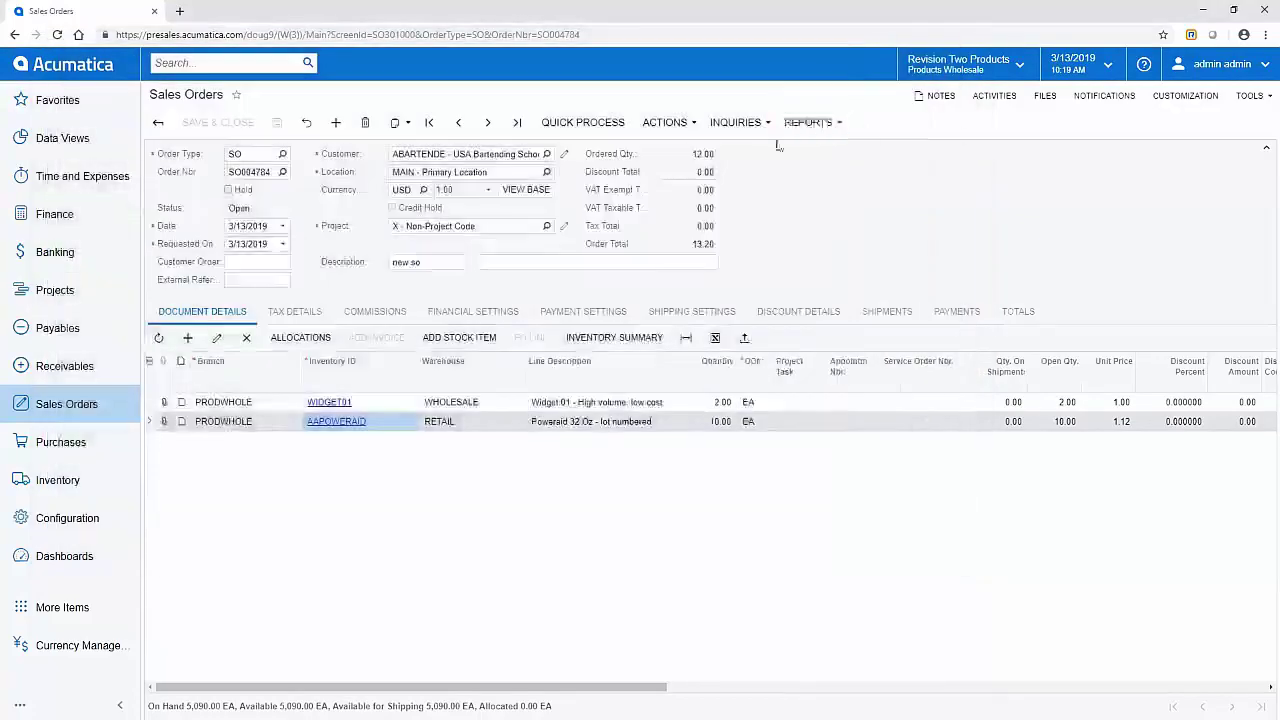
# Step: Dismiss an early shipment prompt and set the AAPOWERAID line's warehouse to WHOLESALE
pyautogui.click(668, 122)
pyautogui.click(684, 149)
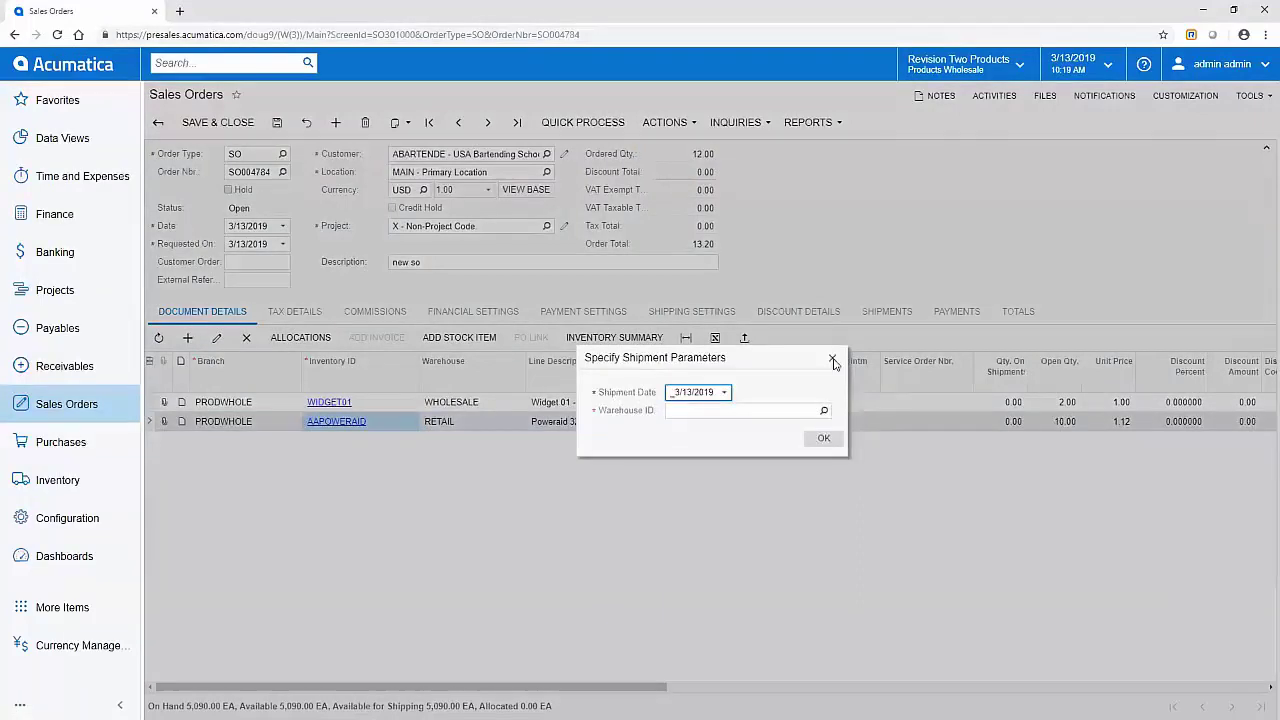
pyautogui.click(832, 357)
pyautogui.click(475, 421)
pyautogui.write('wgo')
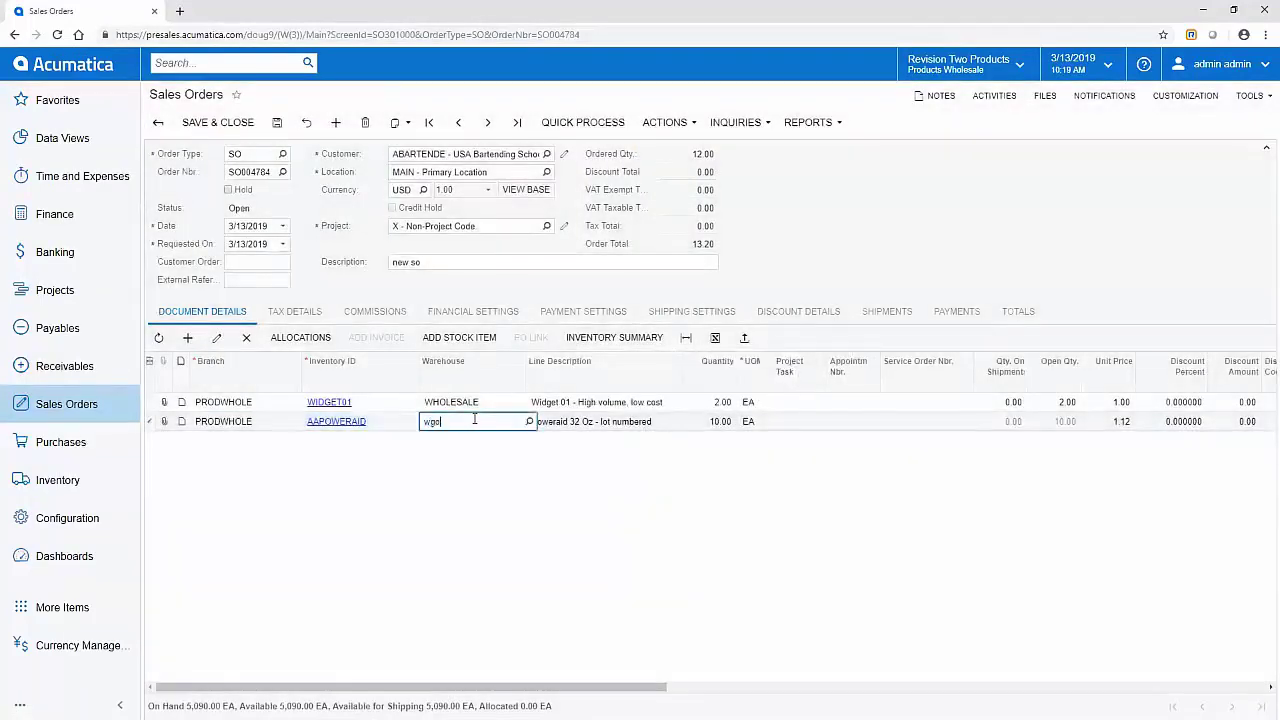
pyautogui.write('la')
pyautogui.press('BackSpace')
pyautogui.press('BackSpace')
pyautogui.press('BackSpace')
pyautogui.press('BackSpace')
pyautogui.write('holes')
pyautogui.press('Tab')
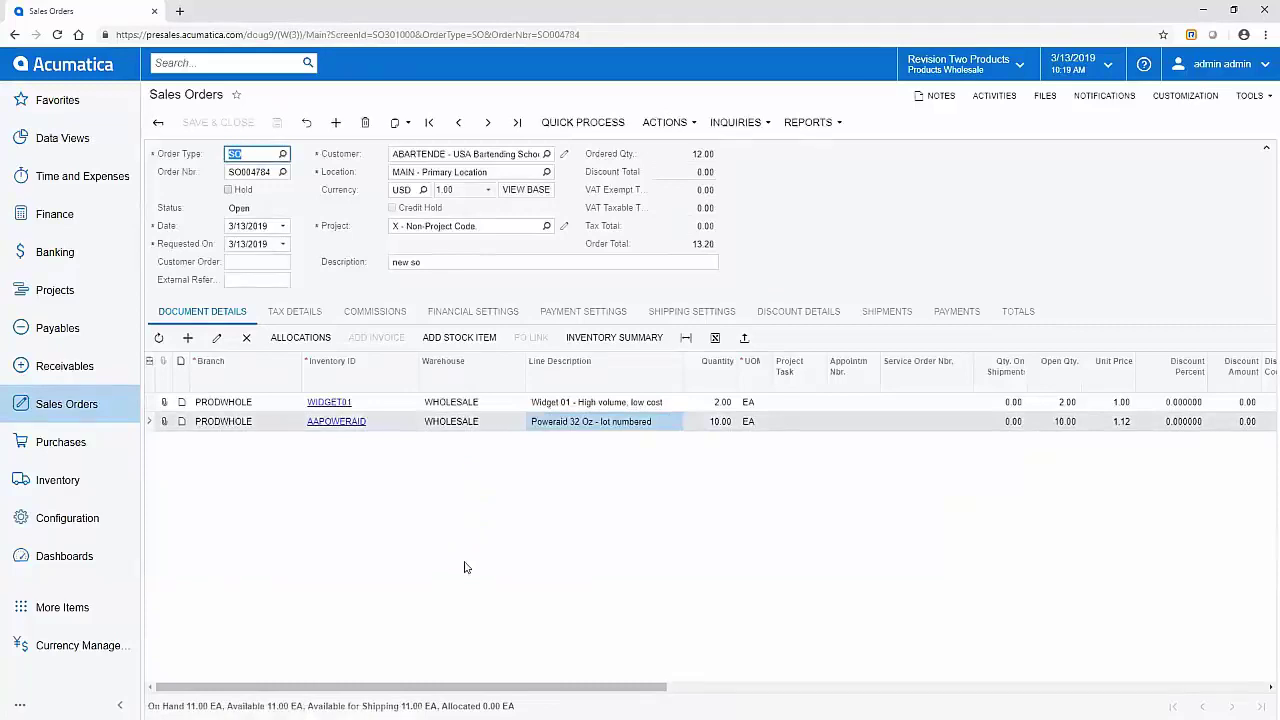
# Step: Create the shipment from the order's actions, confirming the shipment date and warehouse
pyautogui.click(665, 122)
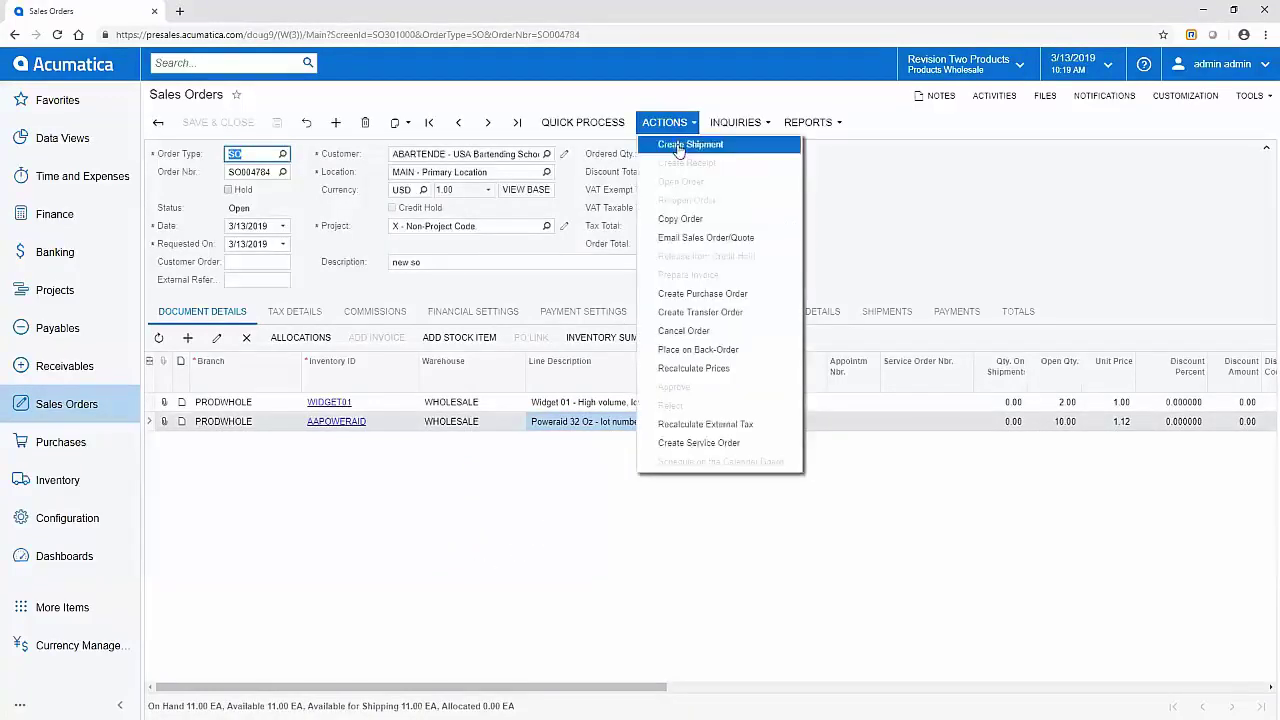
pyautogui.click(674, 150)
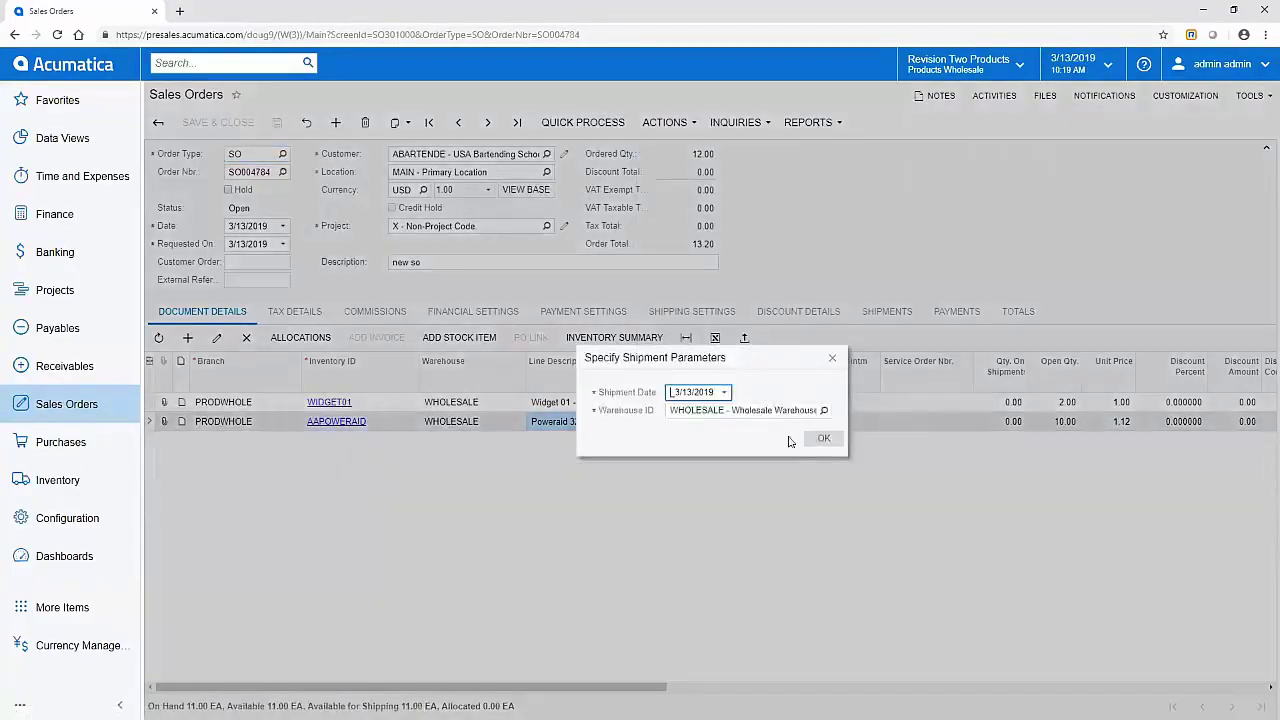
pyautogui.click(822, 437)
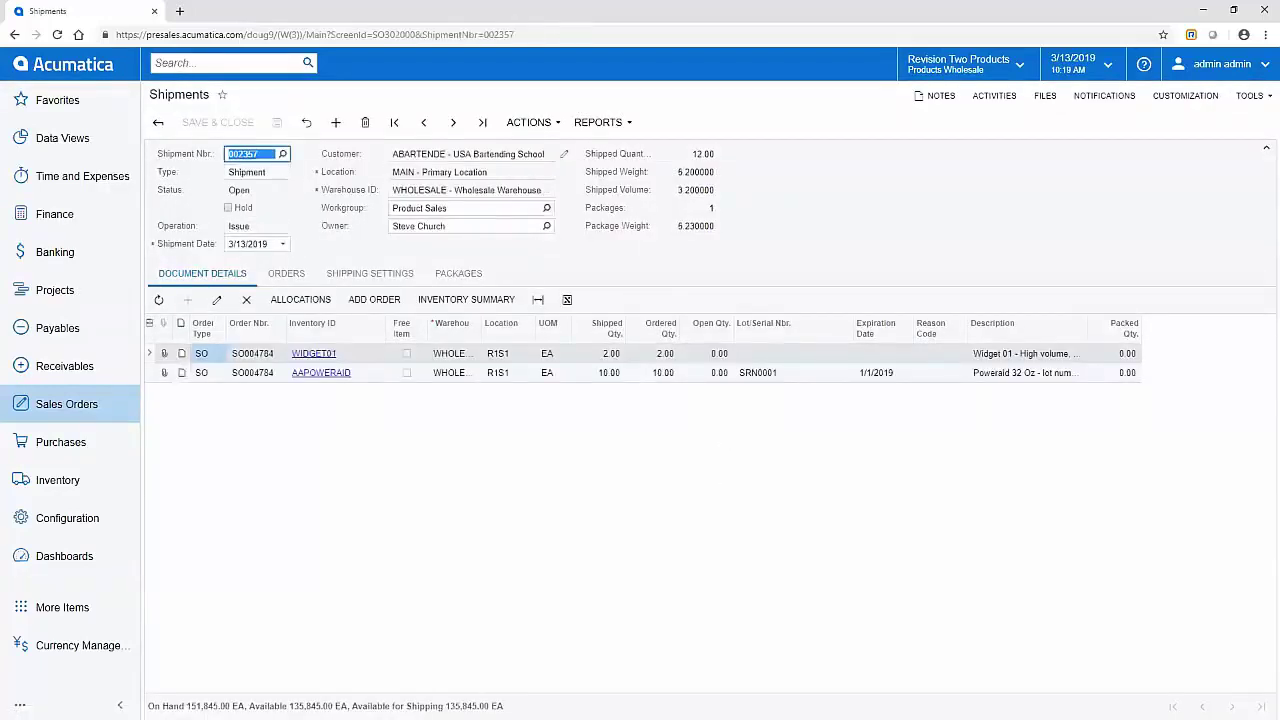
# Step: Switch to the mirrored Acumatica Mobile app and adjust the window beside the shipment
pyautogui.hotkey('alt', 'Tab')
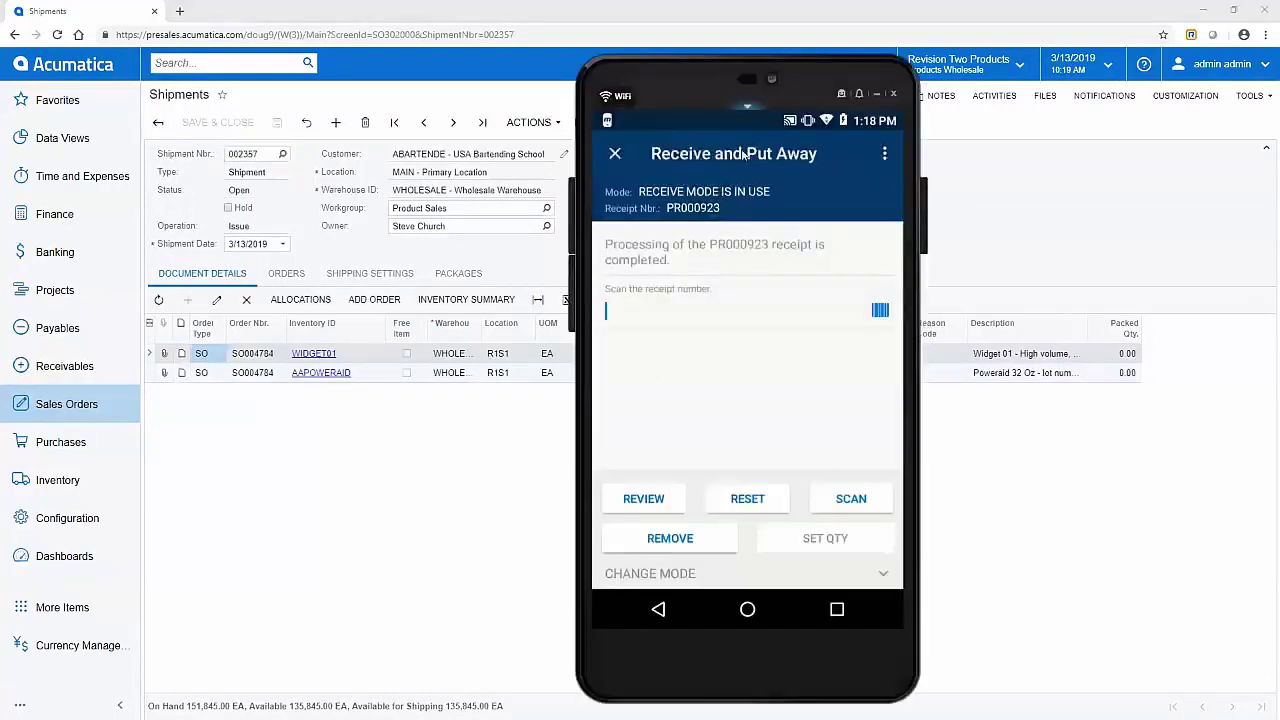
pyautogui.moveTo(816, 65); pyautogui.dragTo(988, 57)
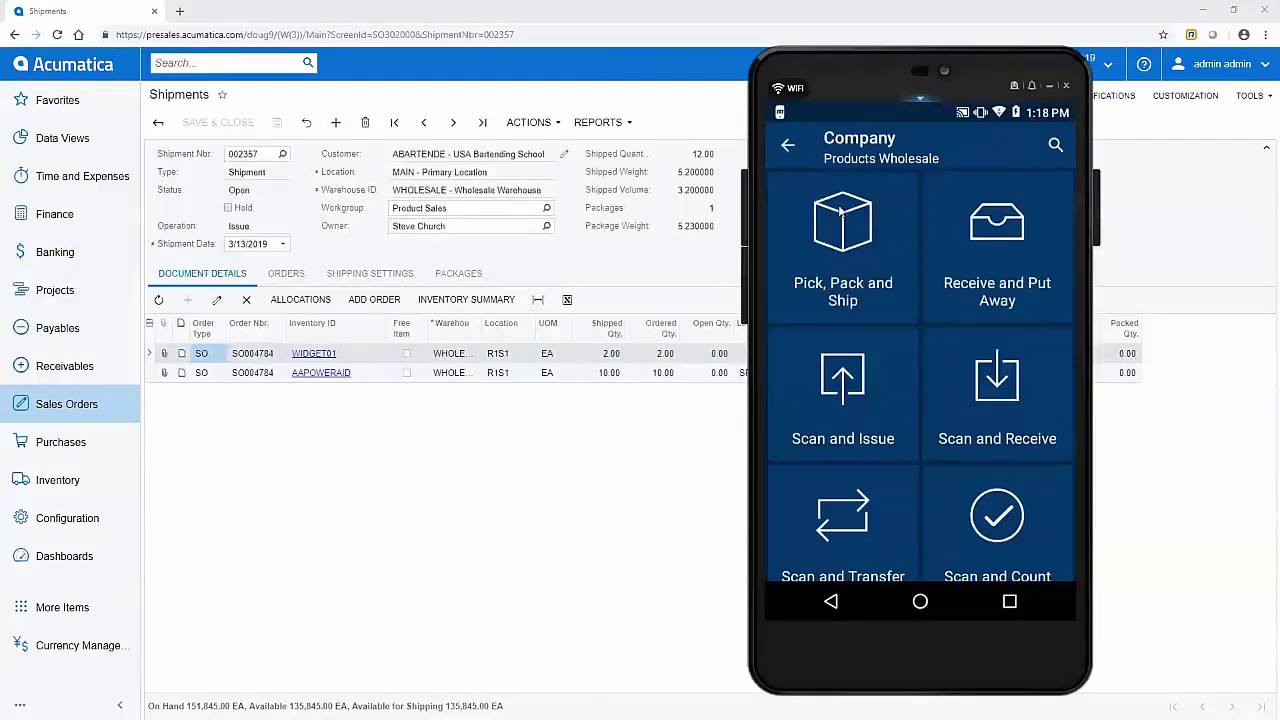
pyautogui.scroll(-3, 840, 211)
pyautogui.scroll(3, 840, 211)
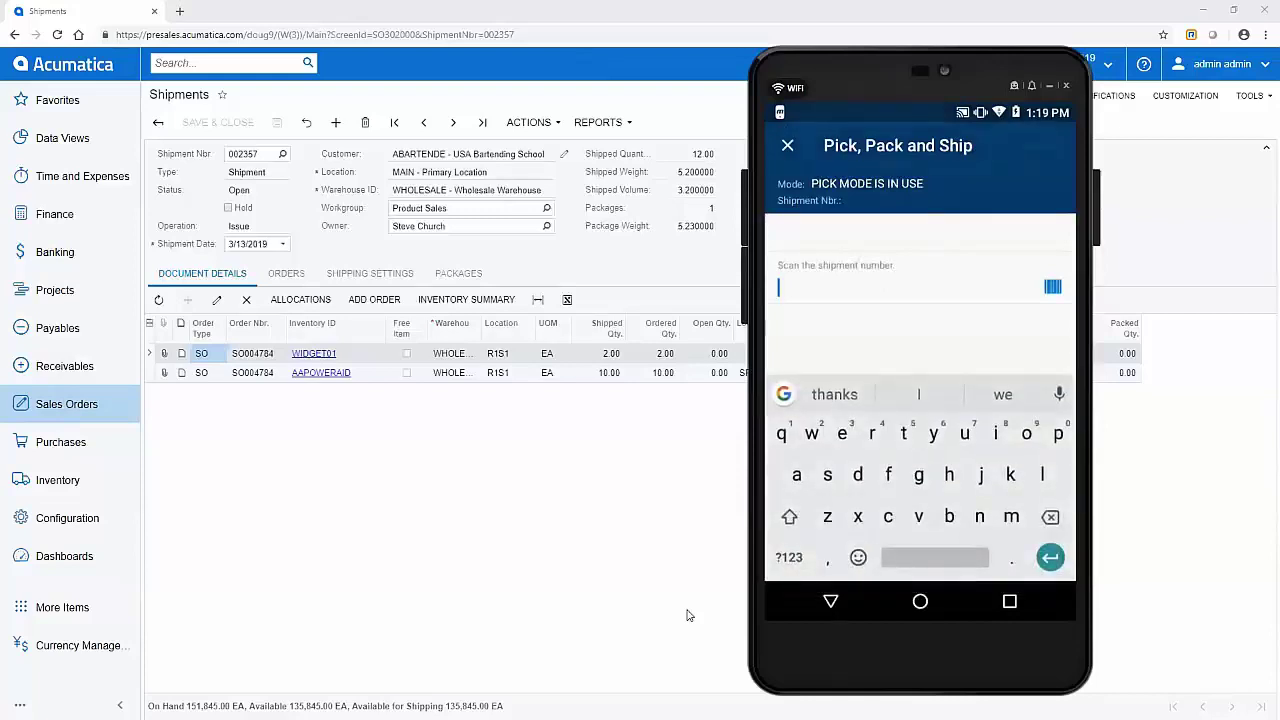
# Step: Load shipment 002357 for picking and select location R1S1
pyautogui.write('00')
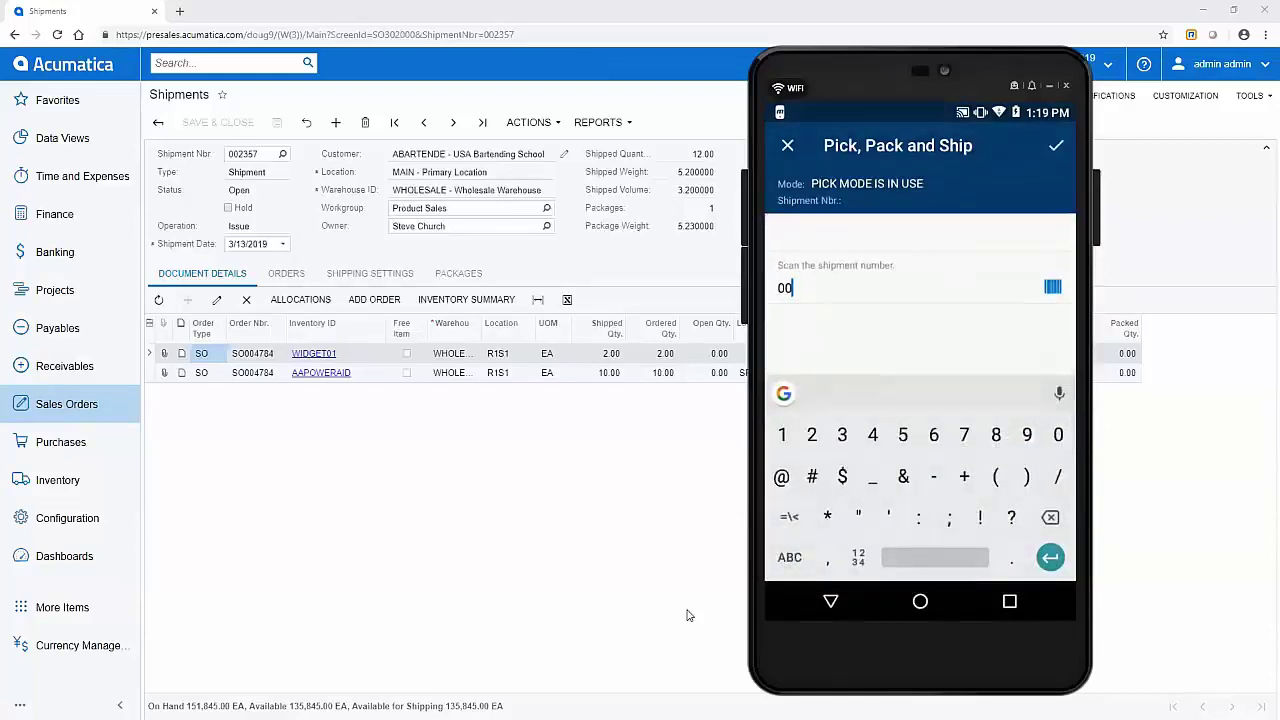
pyautogui.write('23')
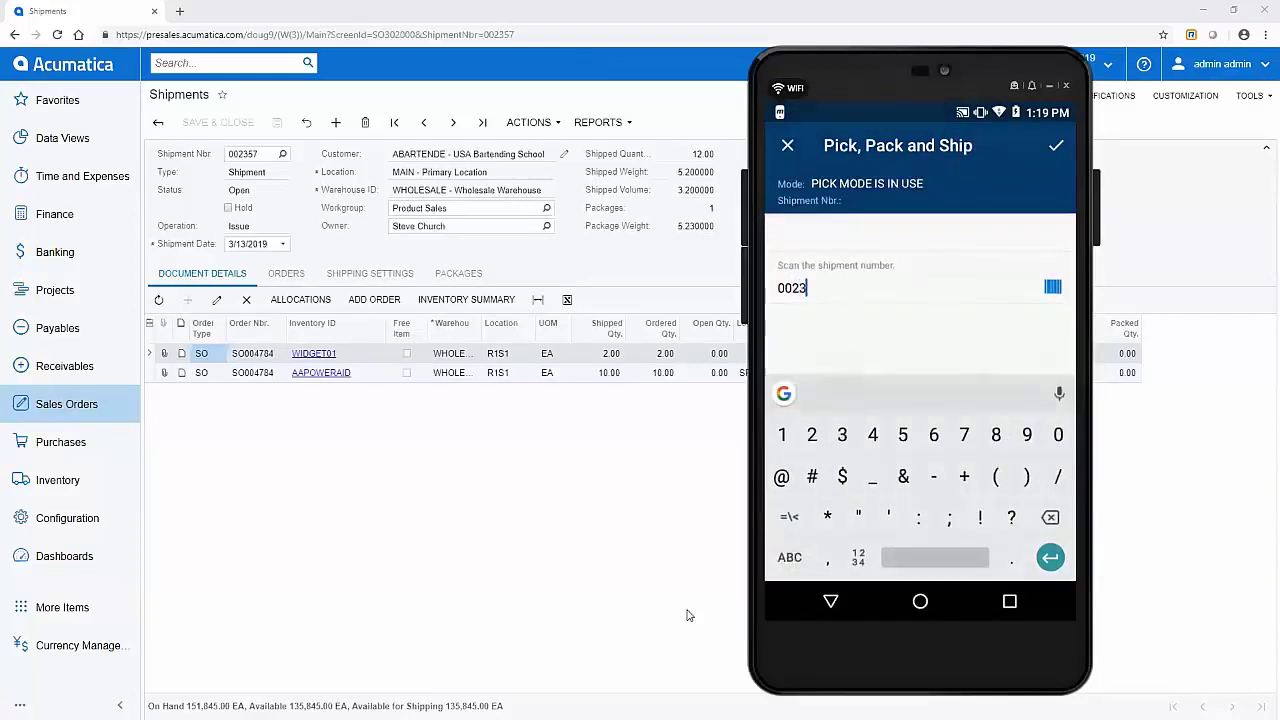
pyautogui.write('57')
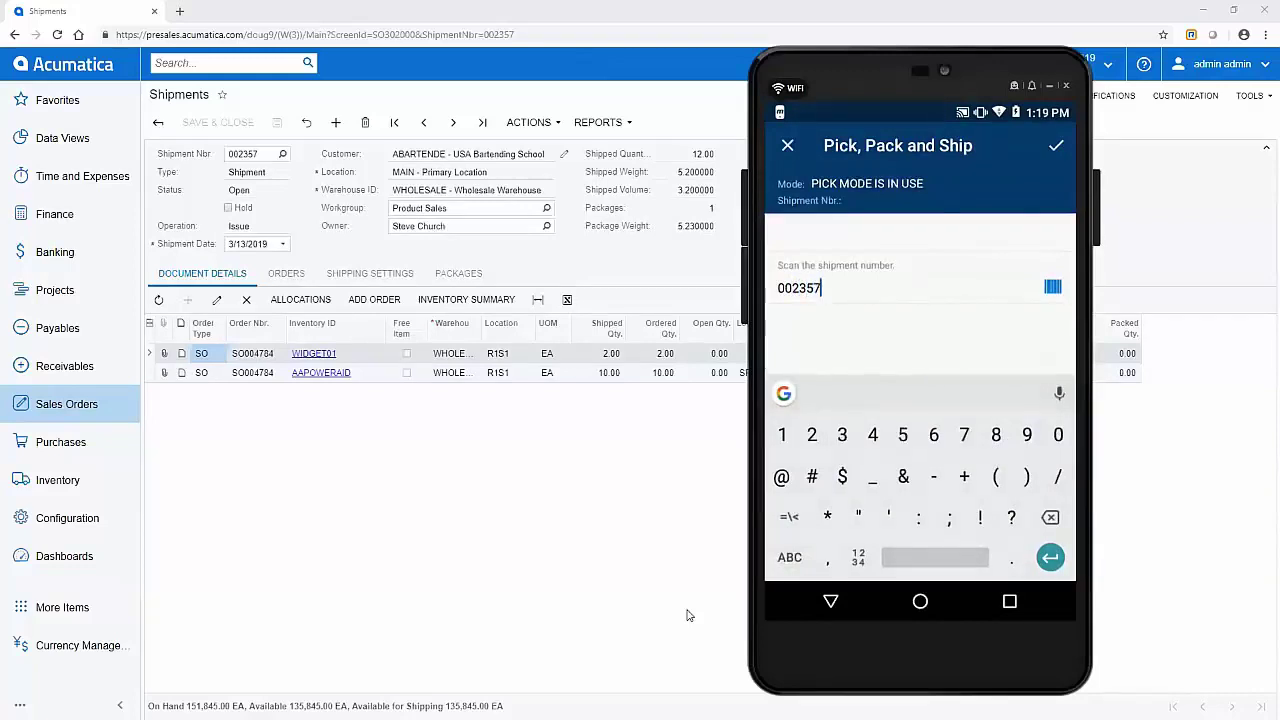
pyautogui.press('Return')
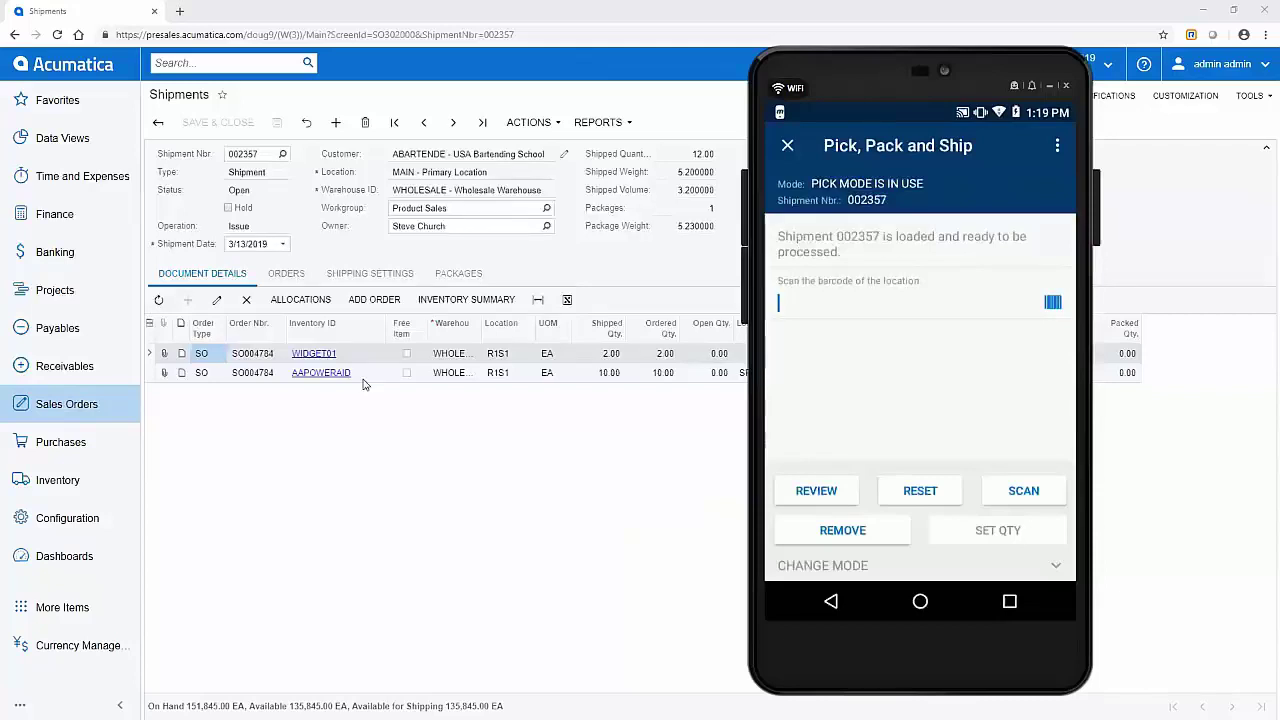
pyautogui.write('R1S1')
pyautogui.press('Return')
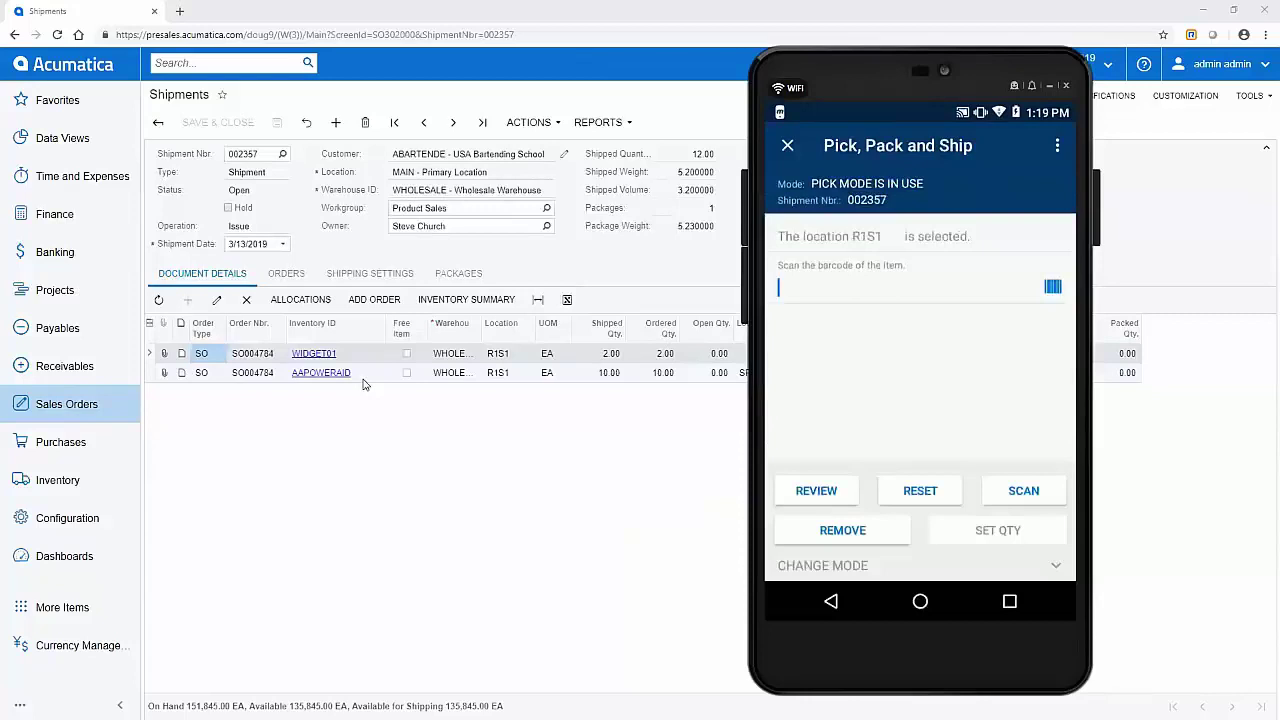
# Step: Pick two WIDGET01 units (barcode 5555) from location R1S1
pyautogui.write('5555')
pyautogui.press('Return')
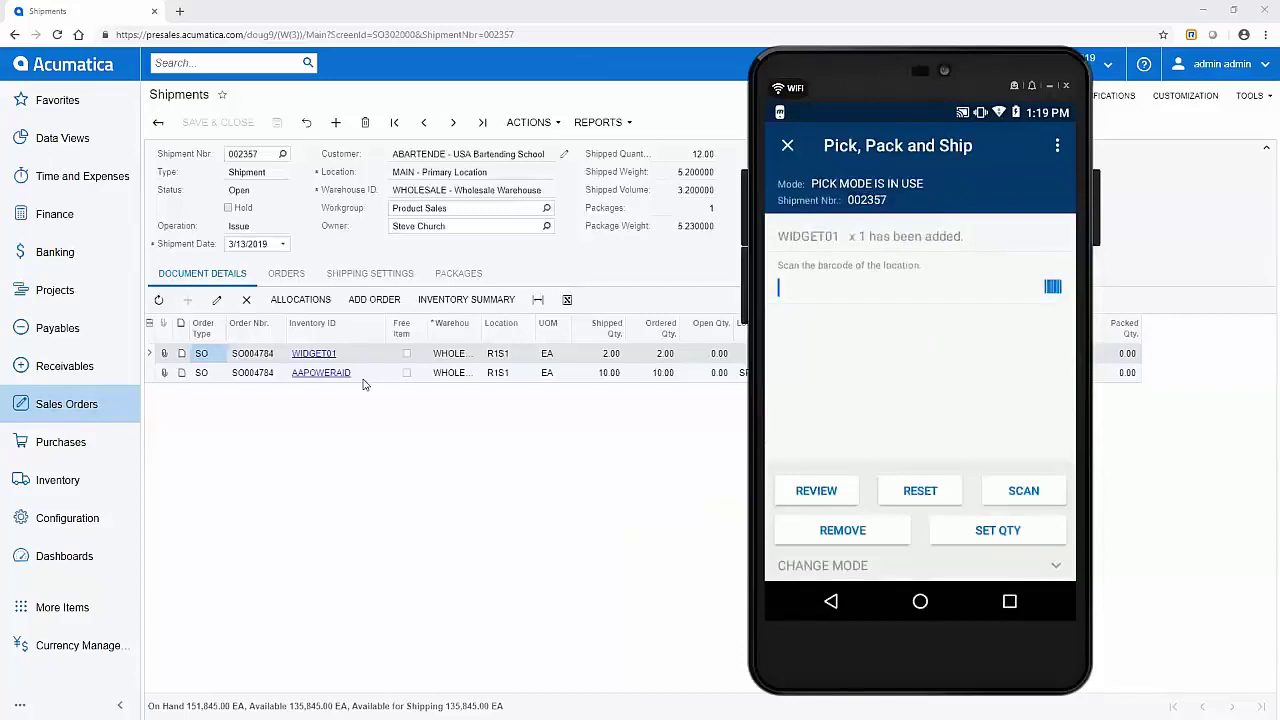
pyautogui.write('R1S1')
pyautogui.press('Return')
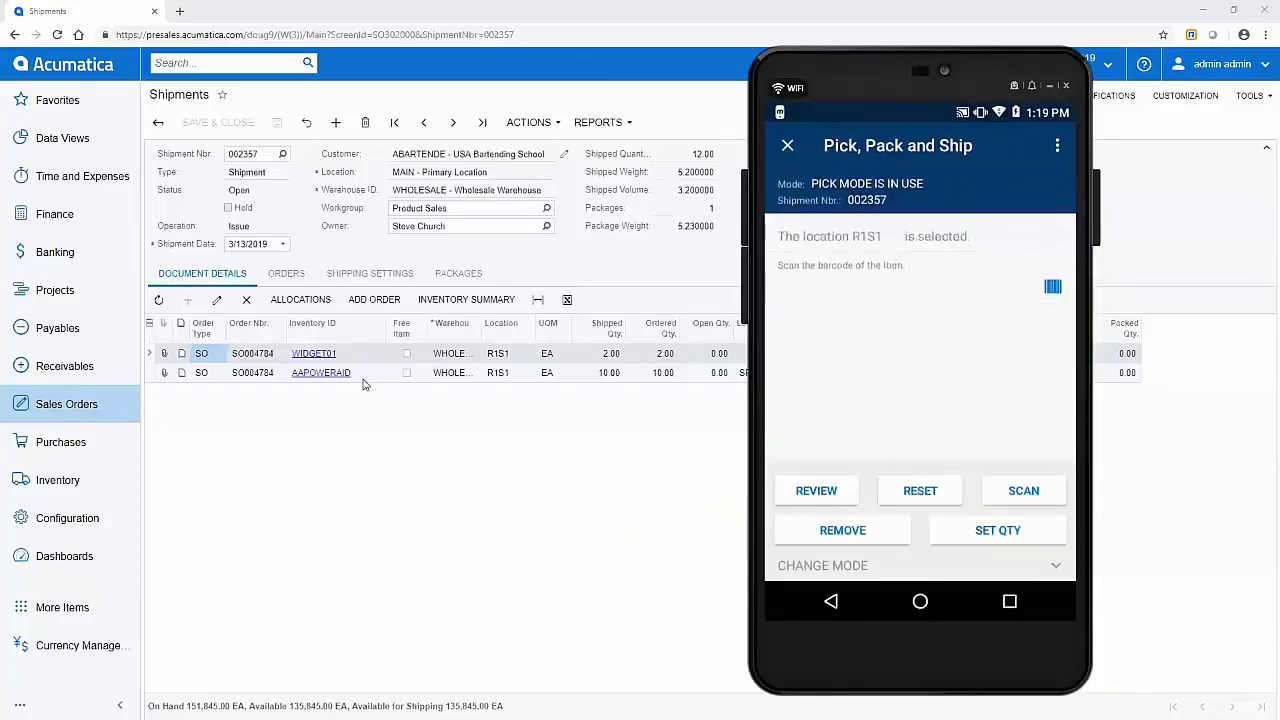
pyautogui.write('5555')
pyautogui.press('Return')
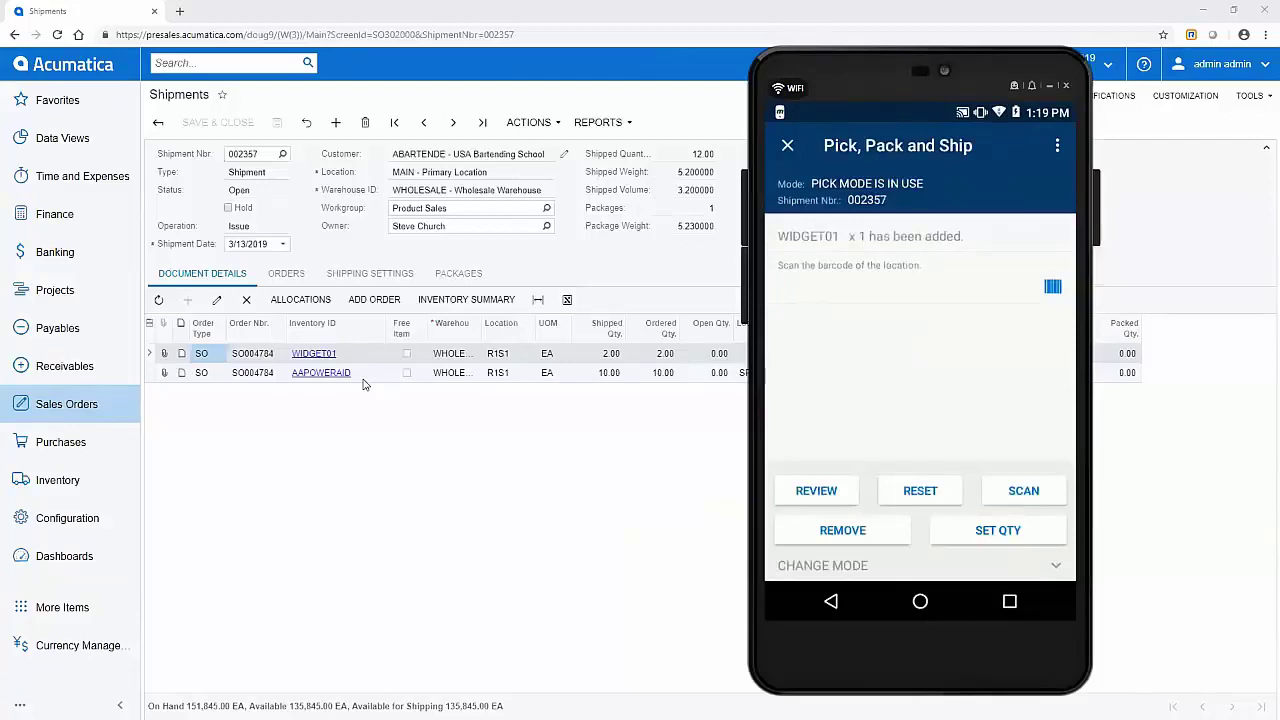
# Step: Pick AAPOWERAID (barcode 3338) from R1S1 with serial SPN0001, completing the pick
pyautogui.write('R1S1')
pyautogui.press('Return')
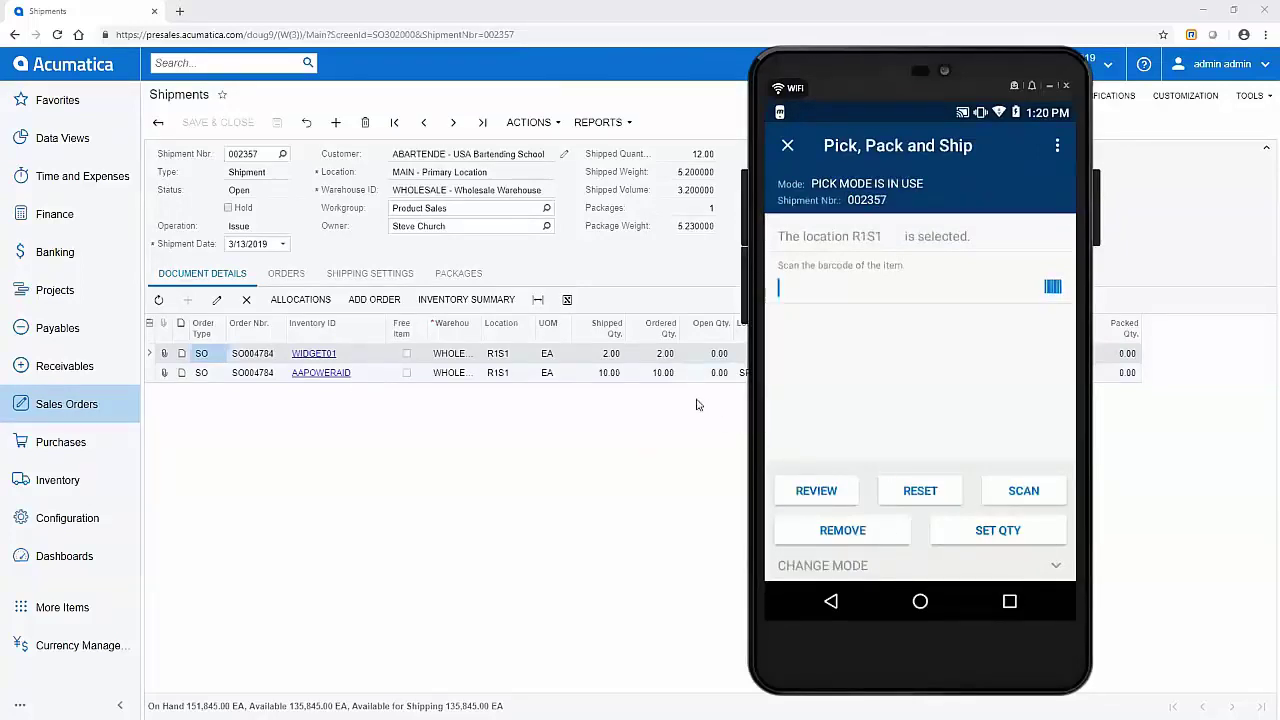
pyautogui.write('3338')
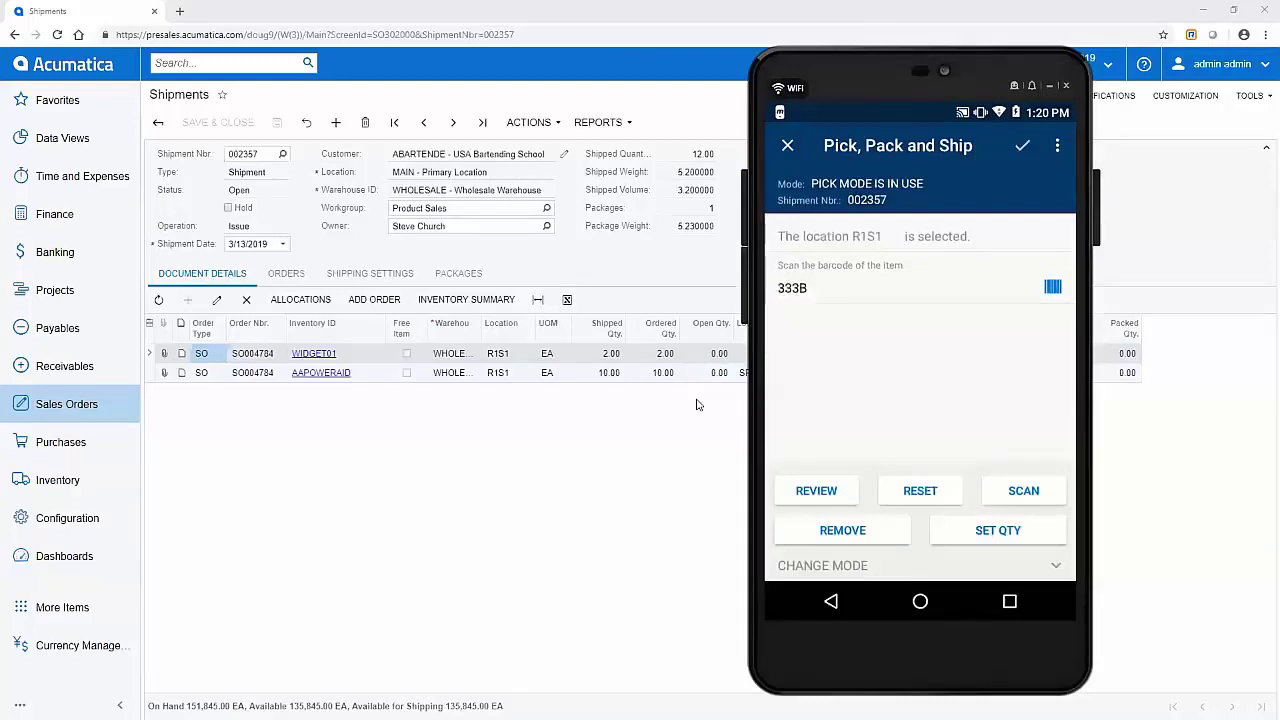
pyautogui.press('Return')
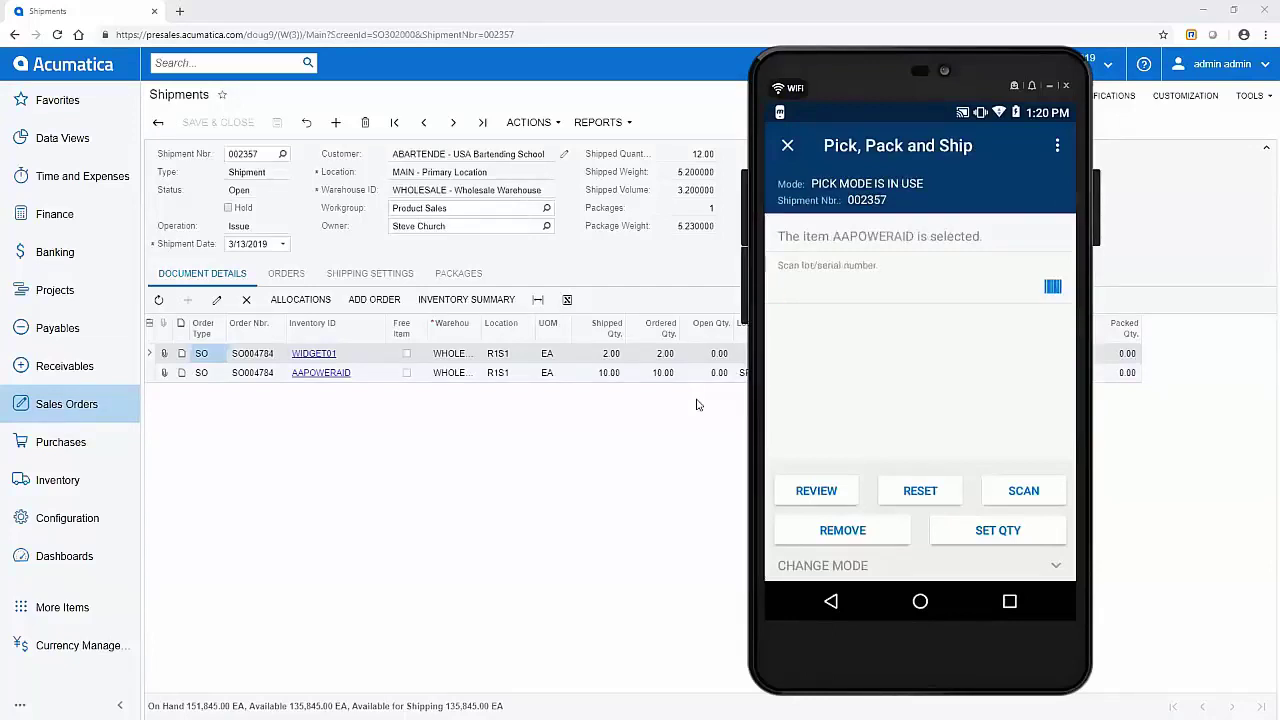
pyautogui.write('SPN0001')
pyautogui.press('Return')
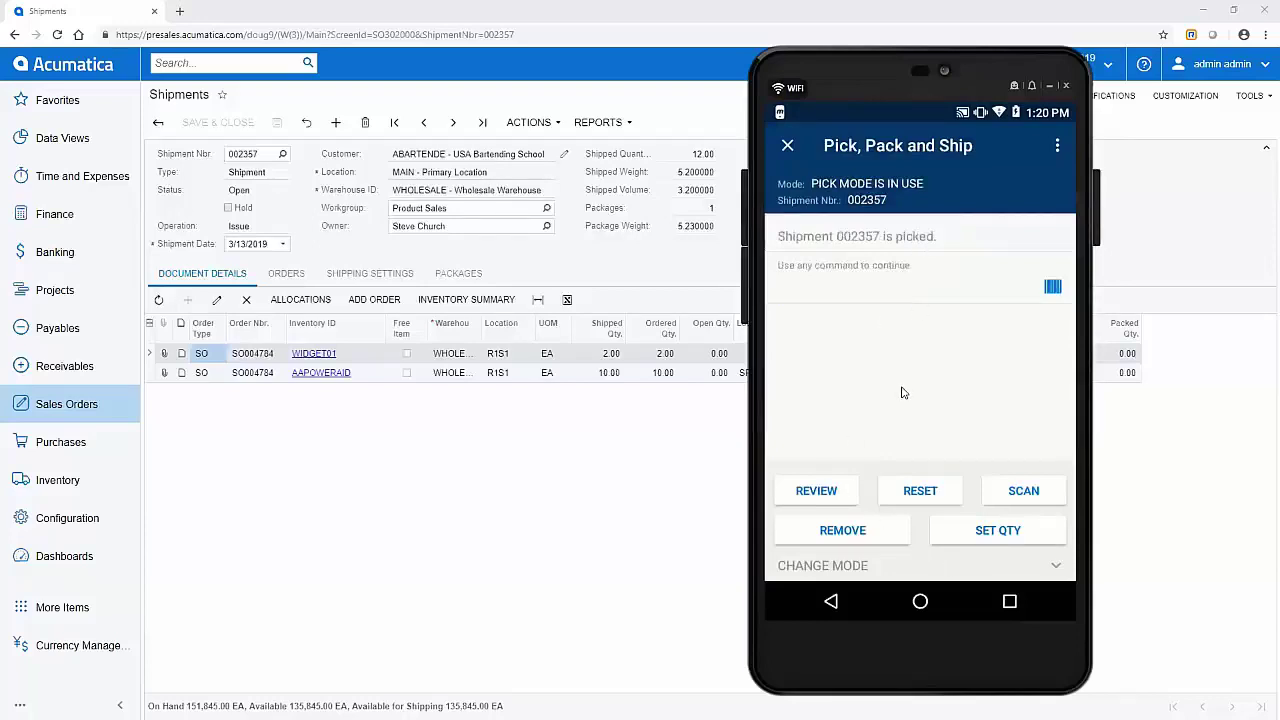
# Step: Review the overflow menu and CHANGE MODE choices, then advance to the Item and Storage Lookup slide
pyautogui.press('Menu')
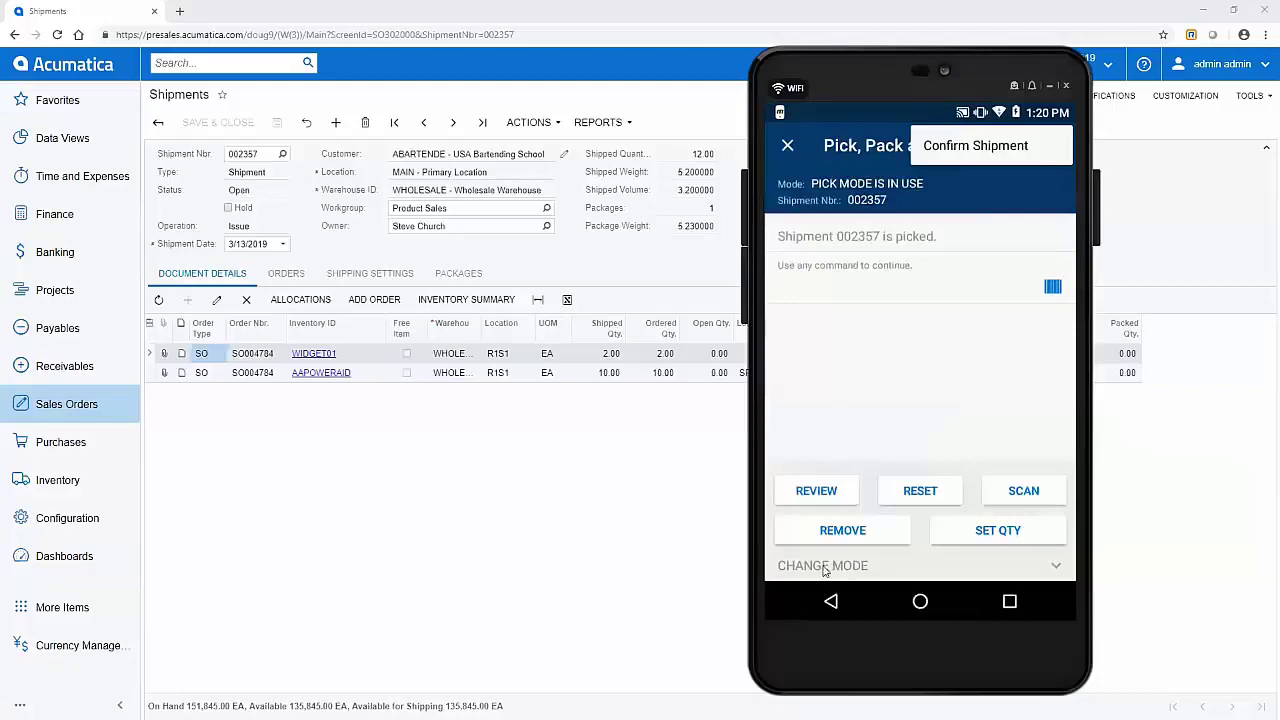
pyautogui.click(825, 571)
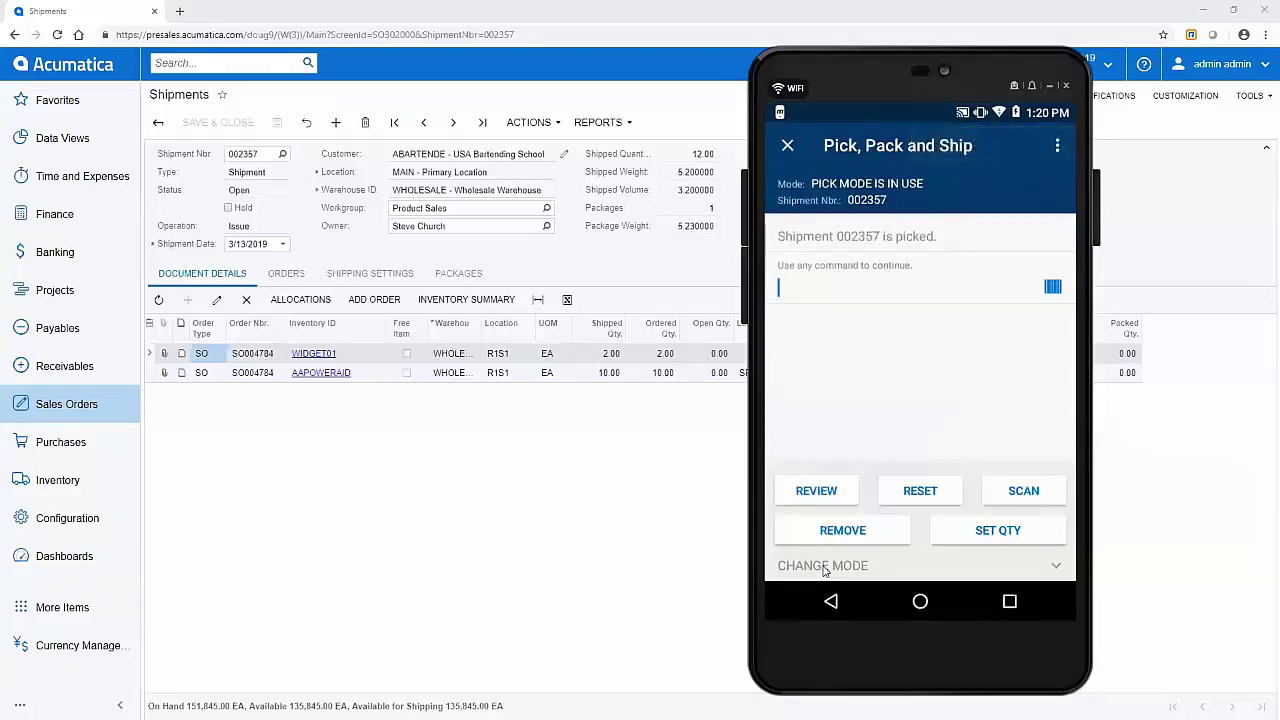
pyautogui.click(825, 568)
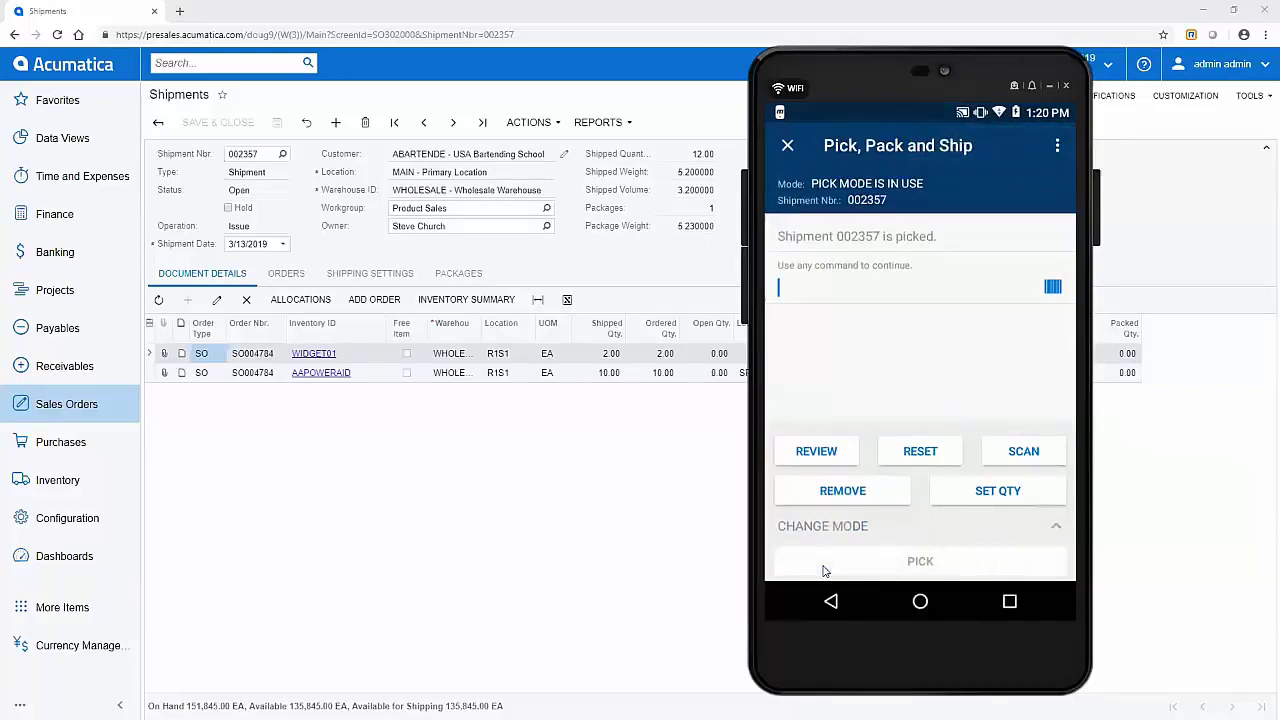
pyautogui.click(825, 571)
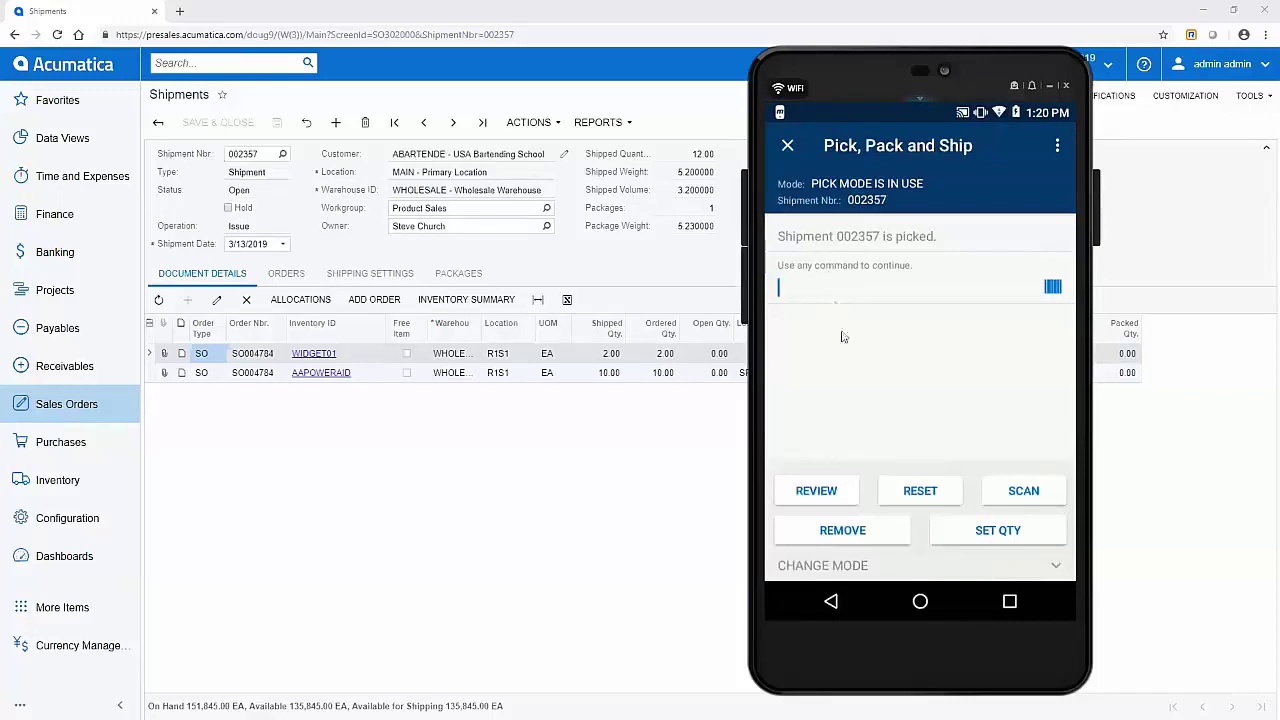
pyautogui.click(840, 557)
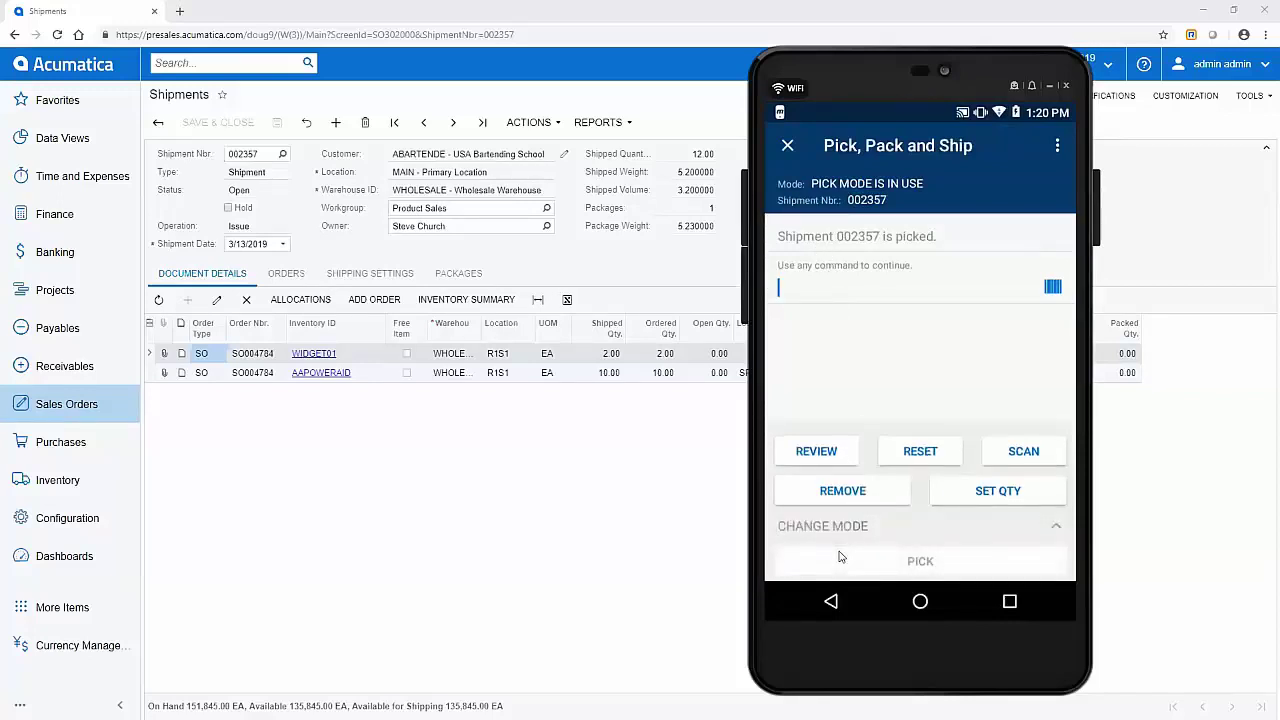
pyautogui.click(840, 557)
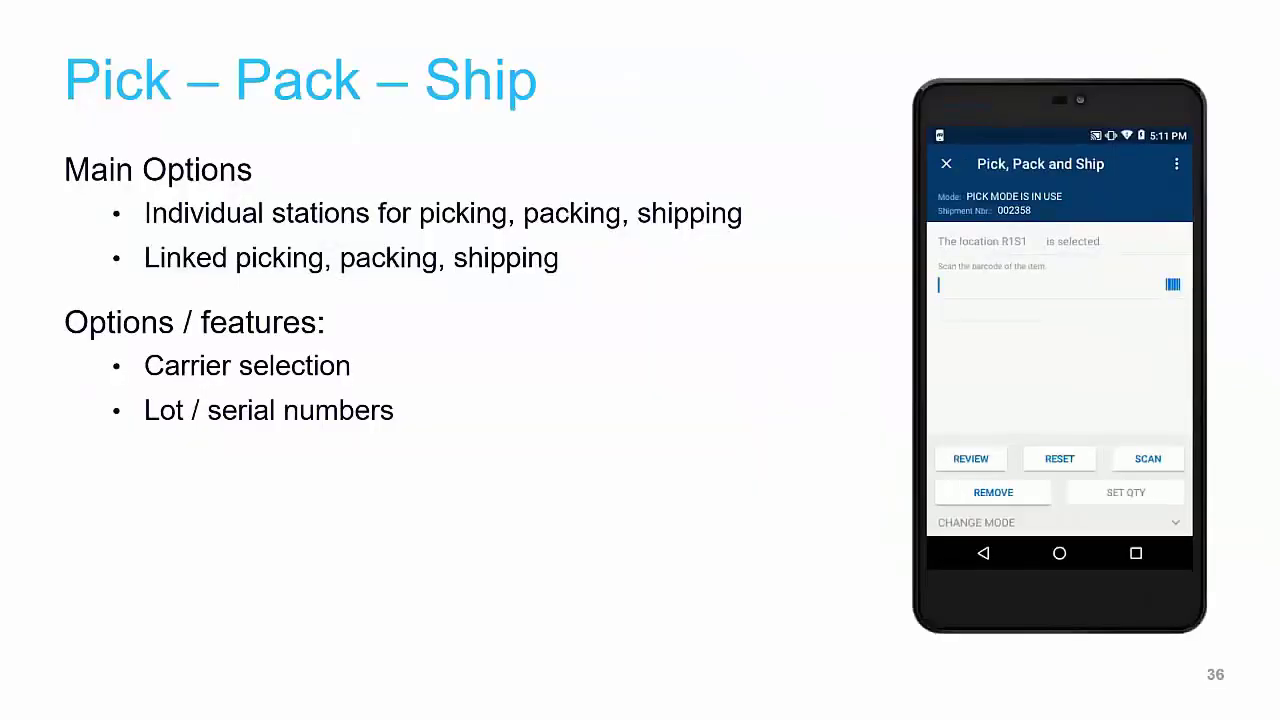
pyautogui.press('Right')
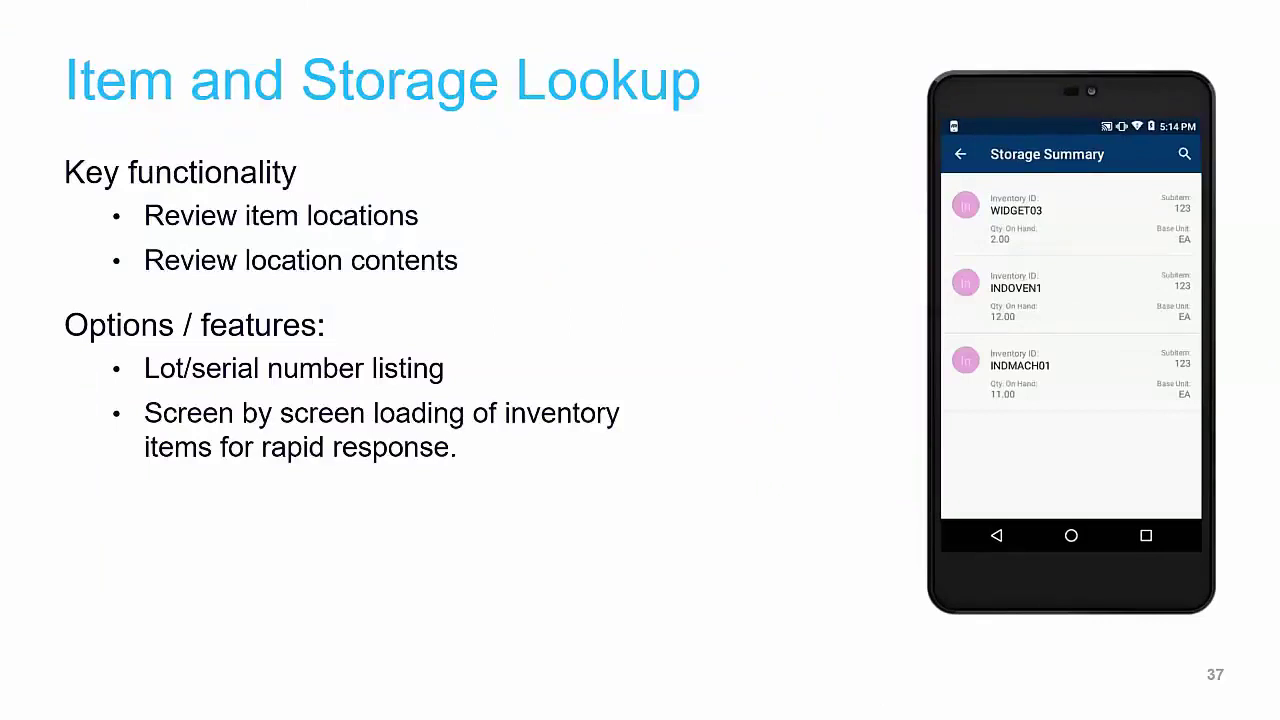
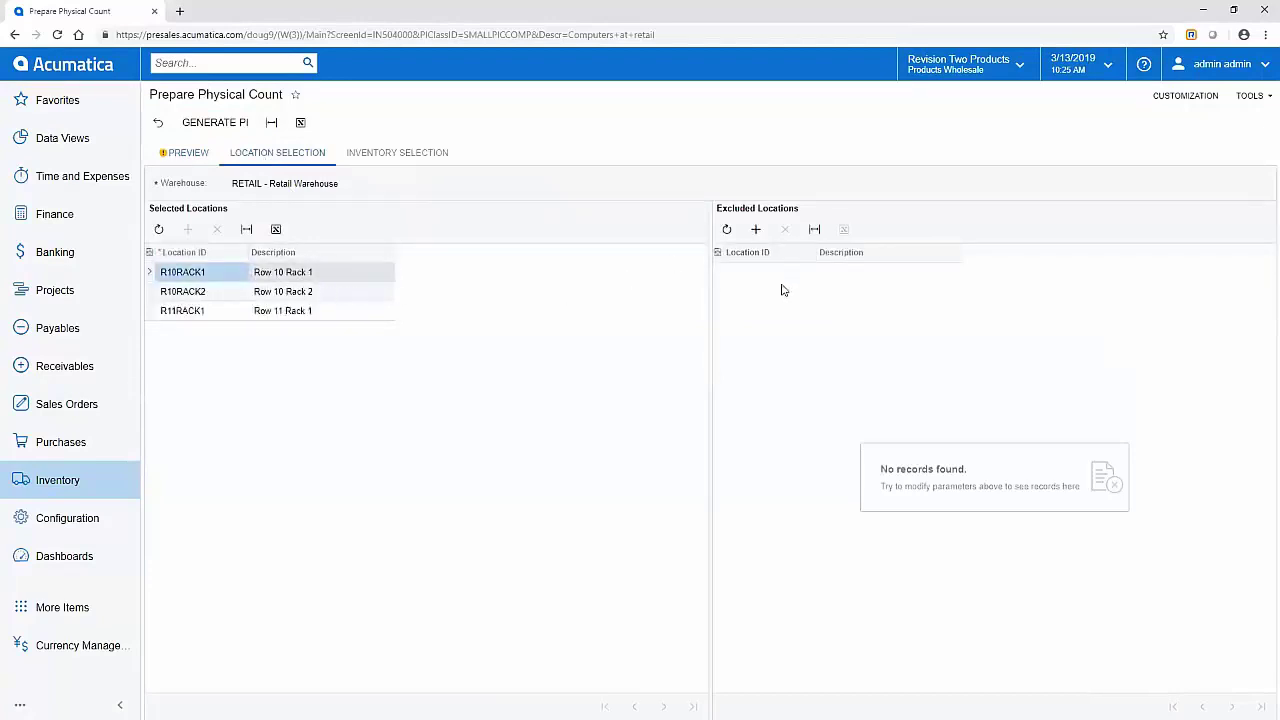
# Step: Review the selected items, preview, and generate physical count 000008 for the Retail Warehouse
pyautogui.click(400, 156)
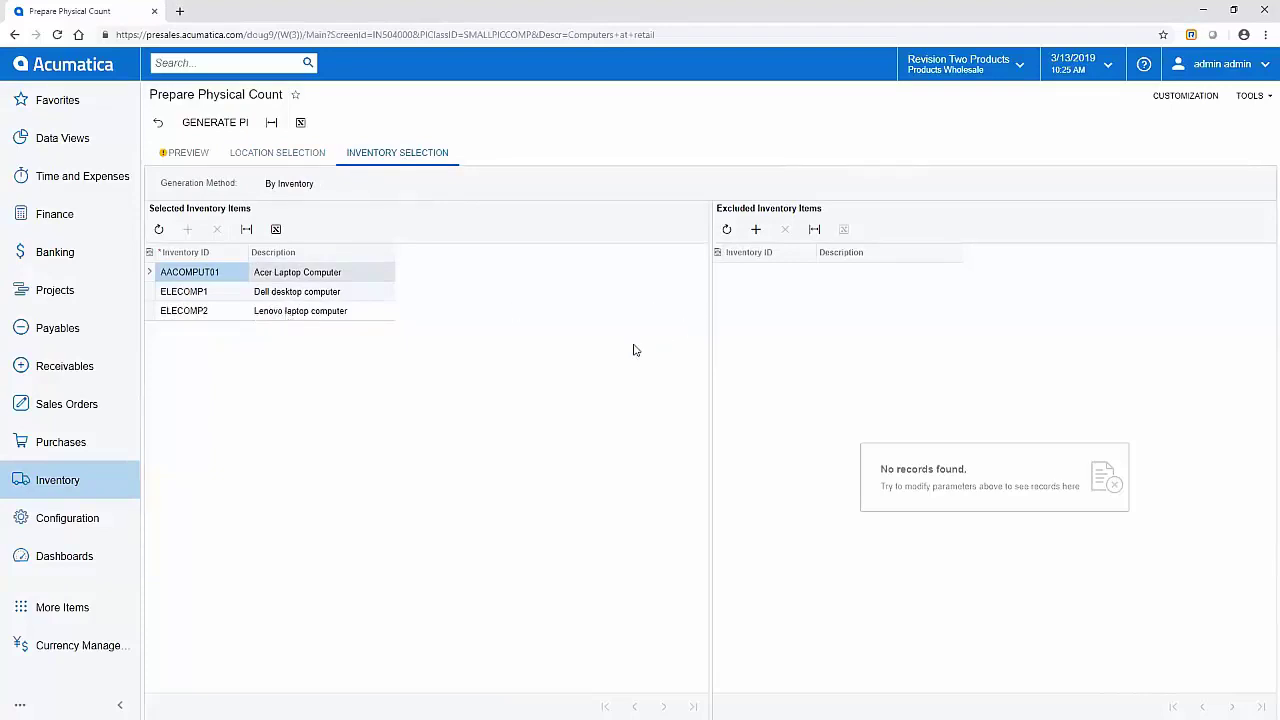
pyautogui.click(190, 151)
pyautogui.click(208, 124)
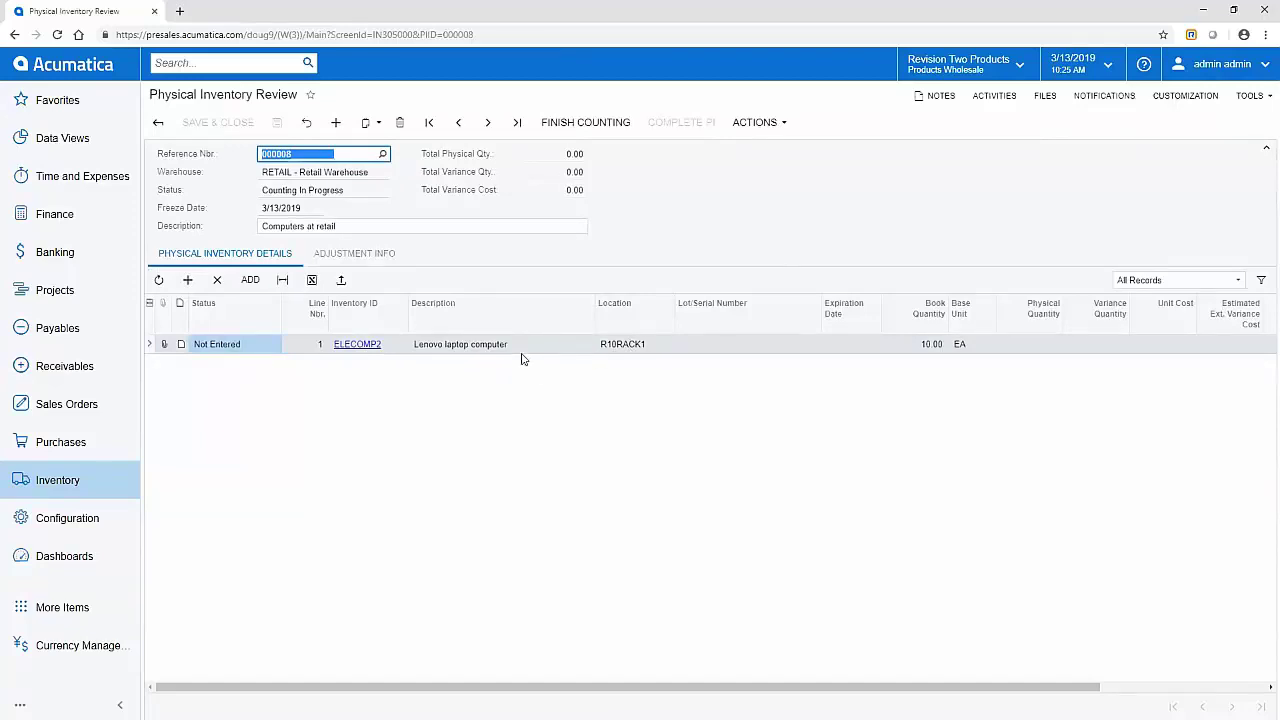
# Step: Give ELECOMP2 a Barcode cross-reference with alternate ID 7777 in unit EA, and save the item
pyautogui.click(357, 344)
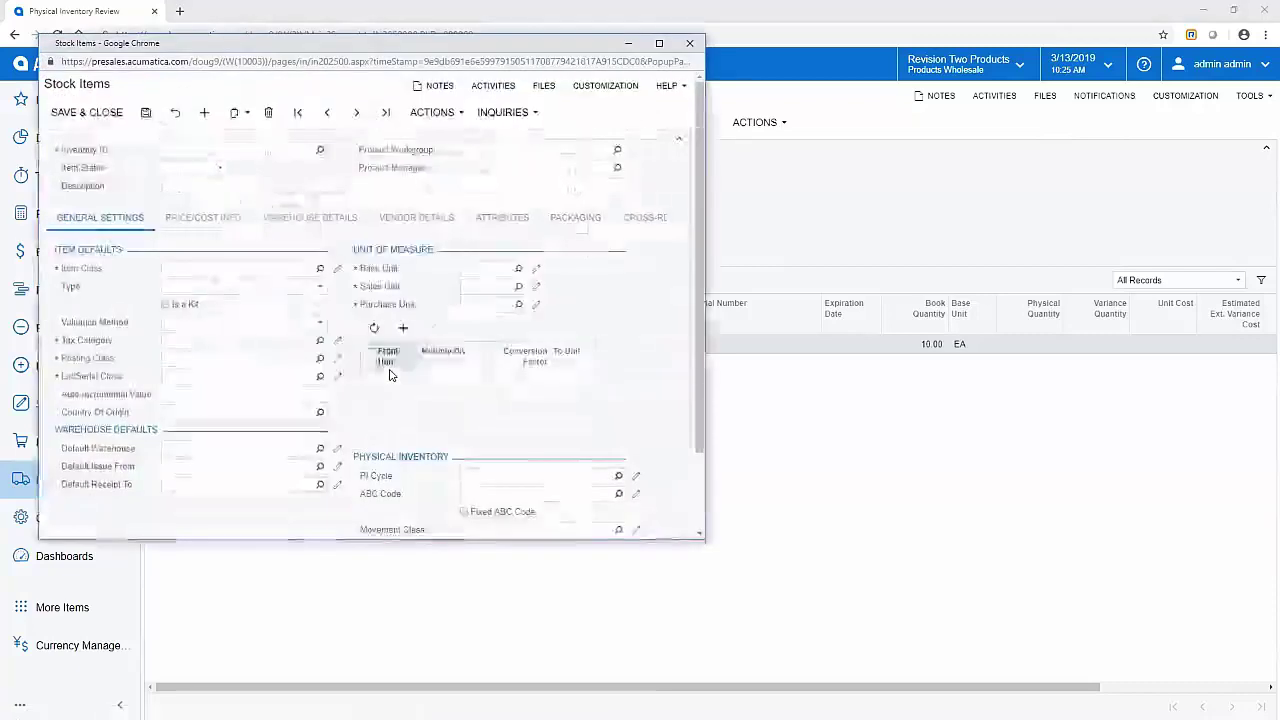
pyautogui.click(676, 223)
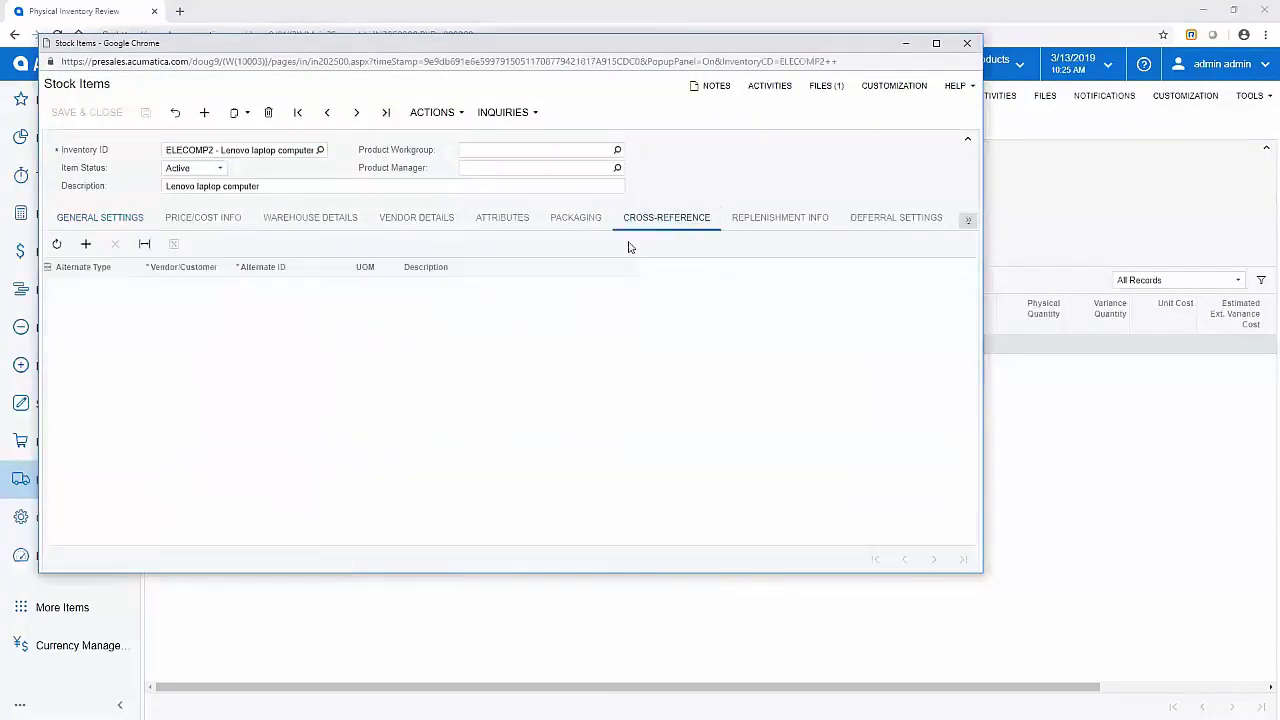
pyautogui.click(85, 244)
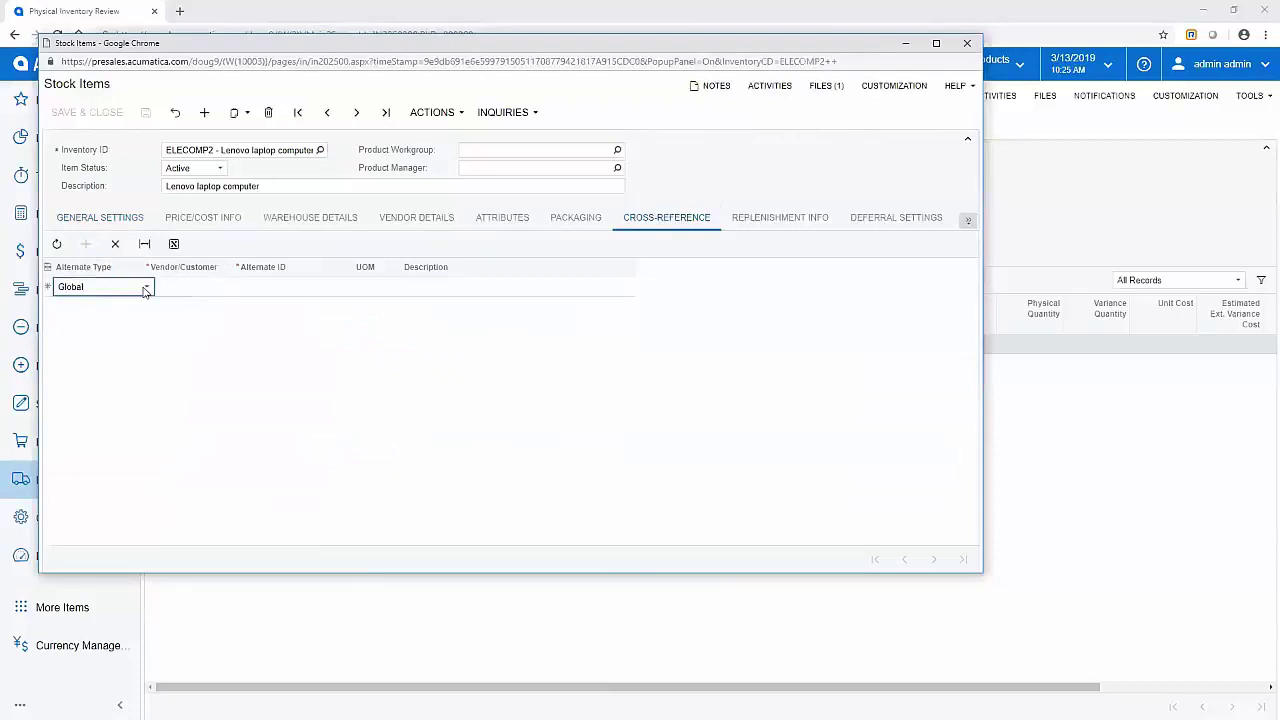
pyautogui.click(146, 287)
pyautogui.click(114, 341)
pyautogui.click(266, 288)
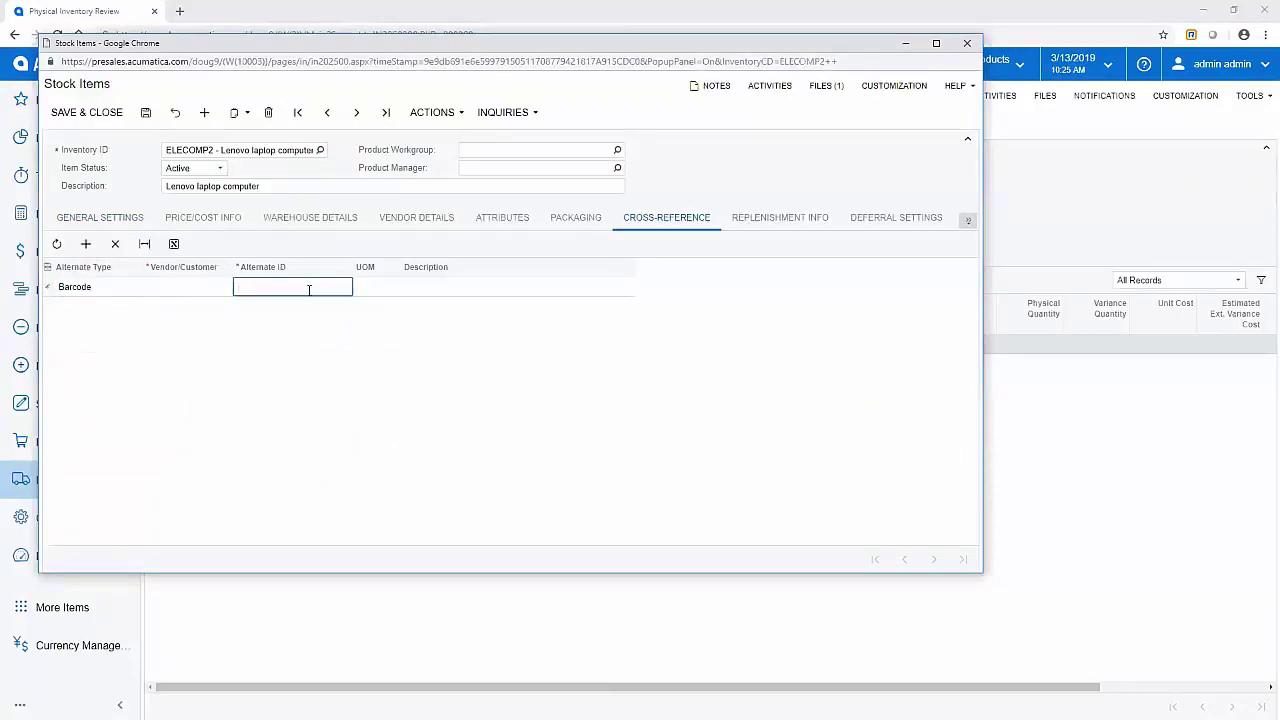
pyautogui.write('7777')
pyautogui.press('Tab')
pyautogui.write('wa')
pyautogui.press('BackSpace')
pyautogui.press('BackSpace')
pyautogui.write('ea')
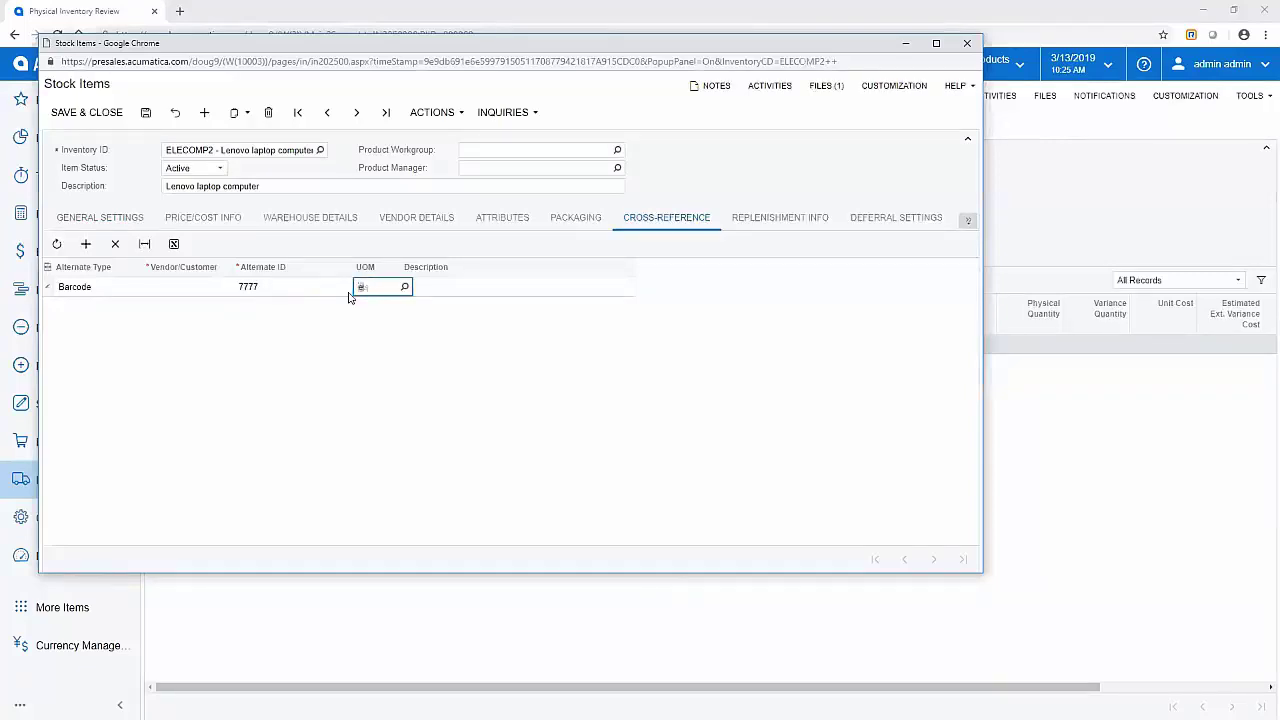
pyautogui.press('Tab')
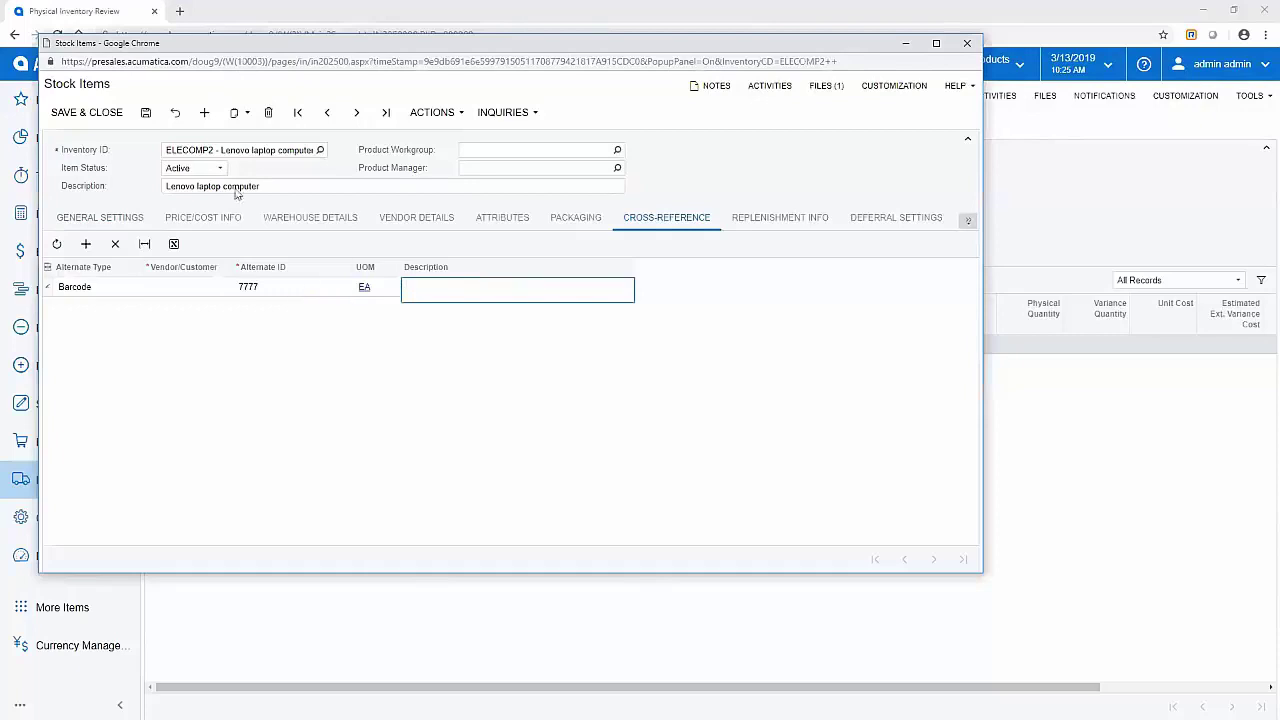
pyautogui.click(87, 112)
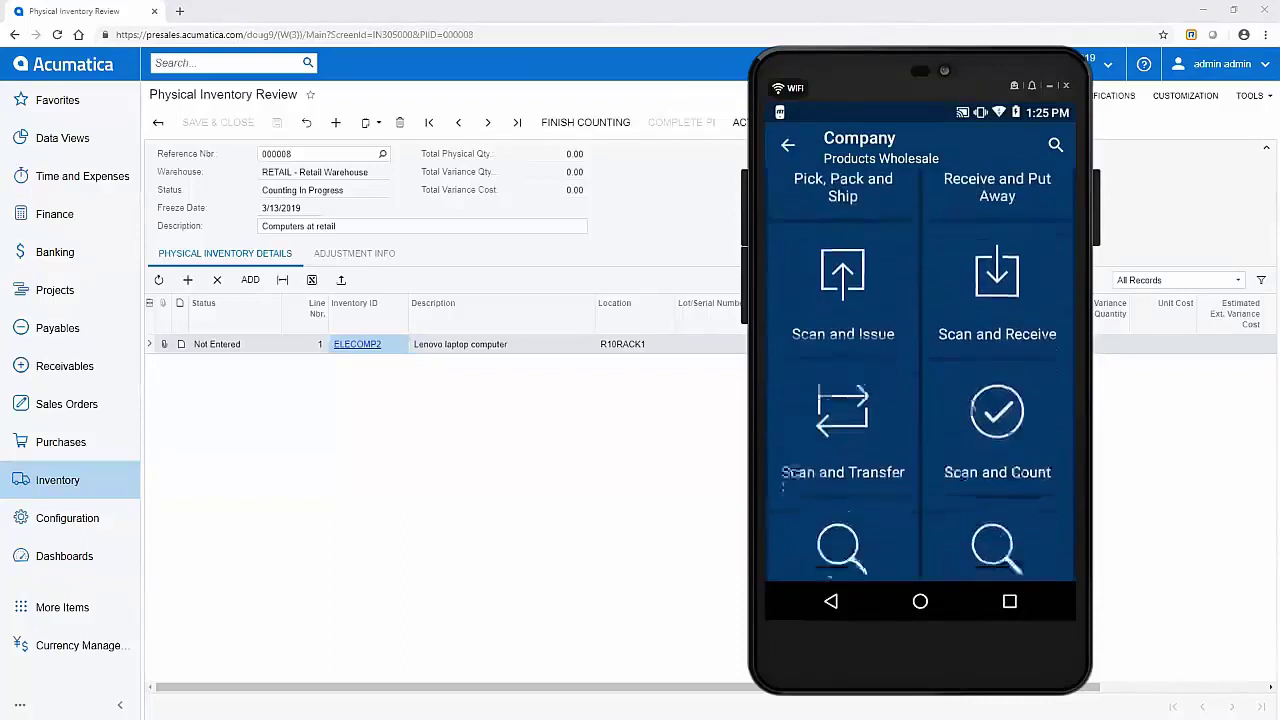
# Step: Load physical count 000008 in the mobile Scan and Count screen
pyautogui.click(1004, 374)
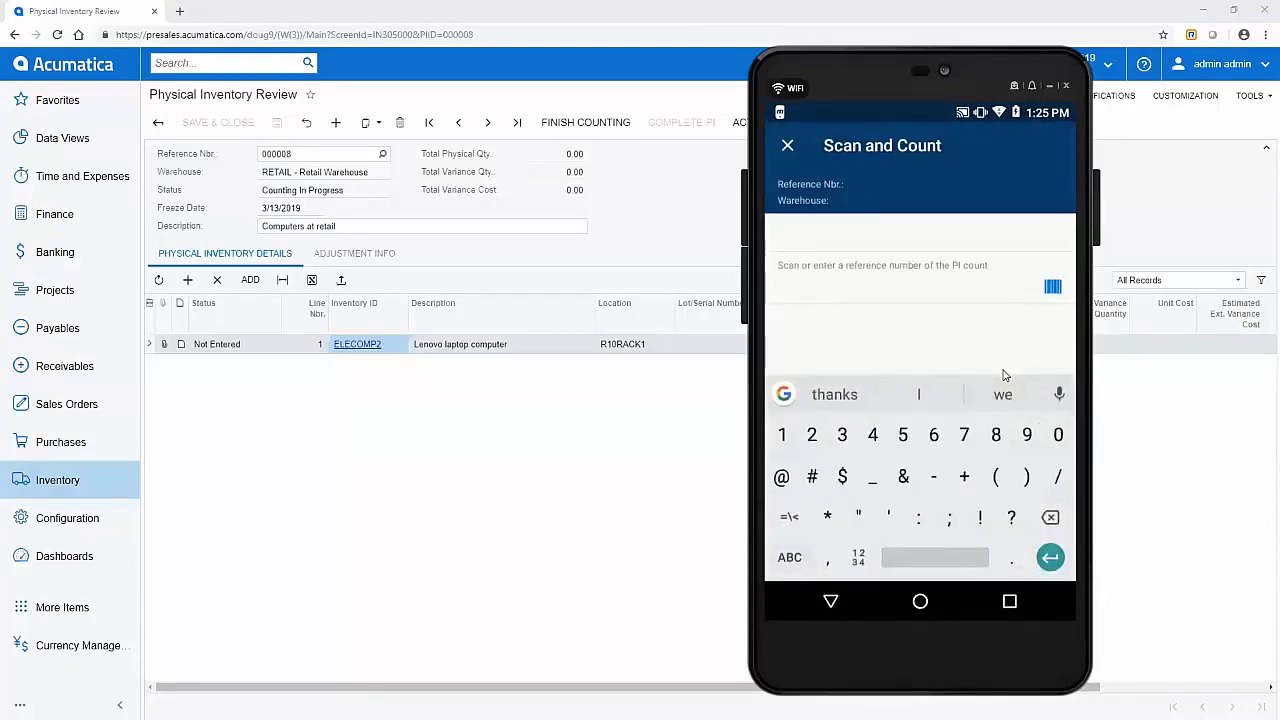
pyautogui.write('00')
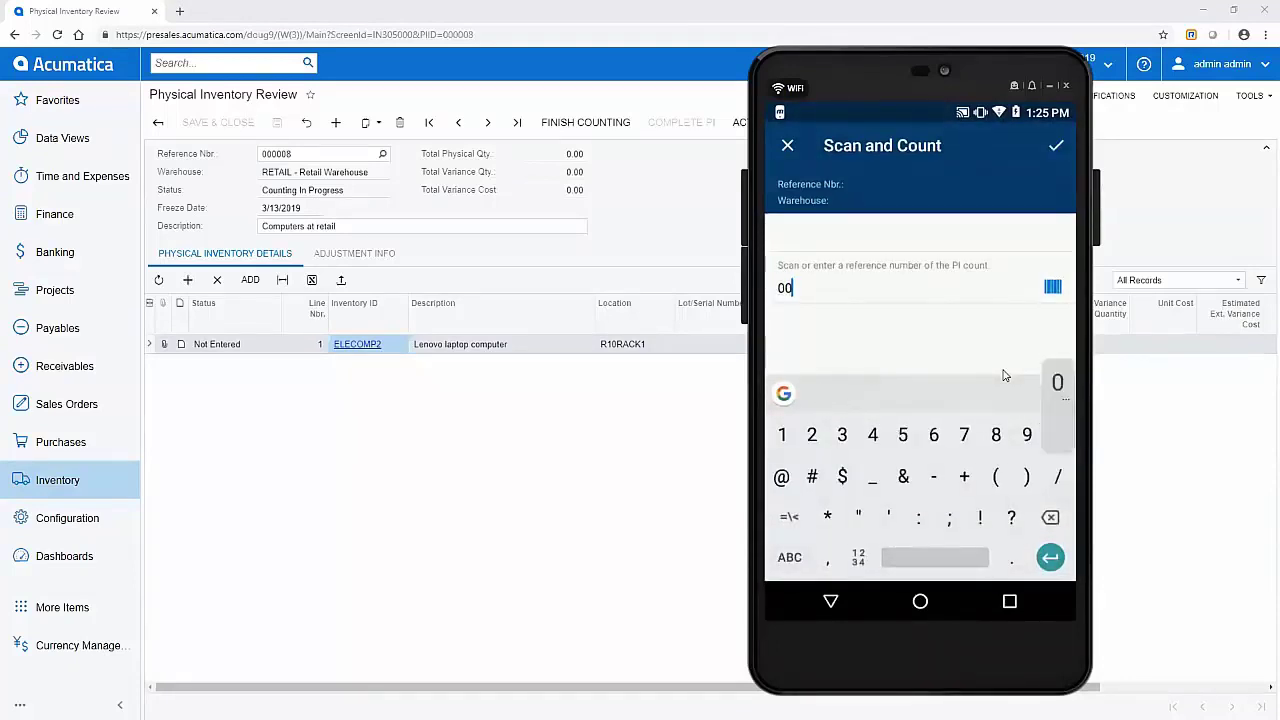
pyautogui.write('0008')
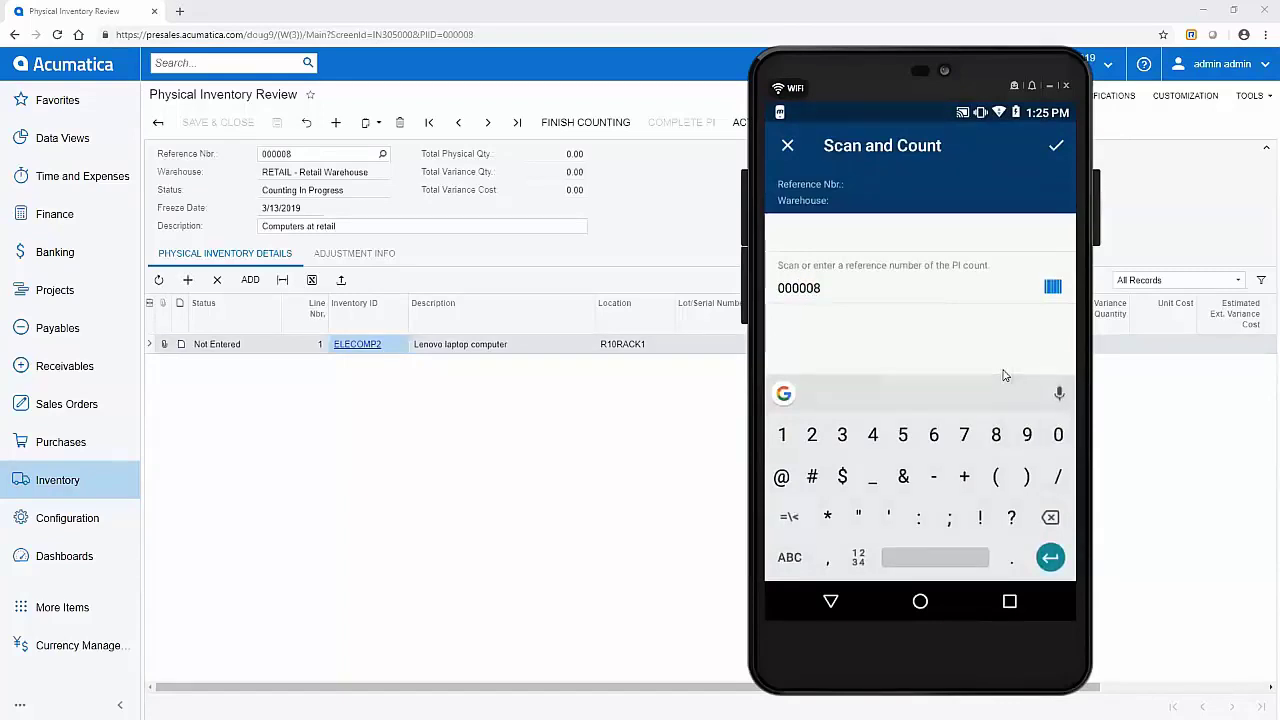
pyautogui.press('Return')
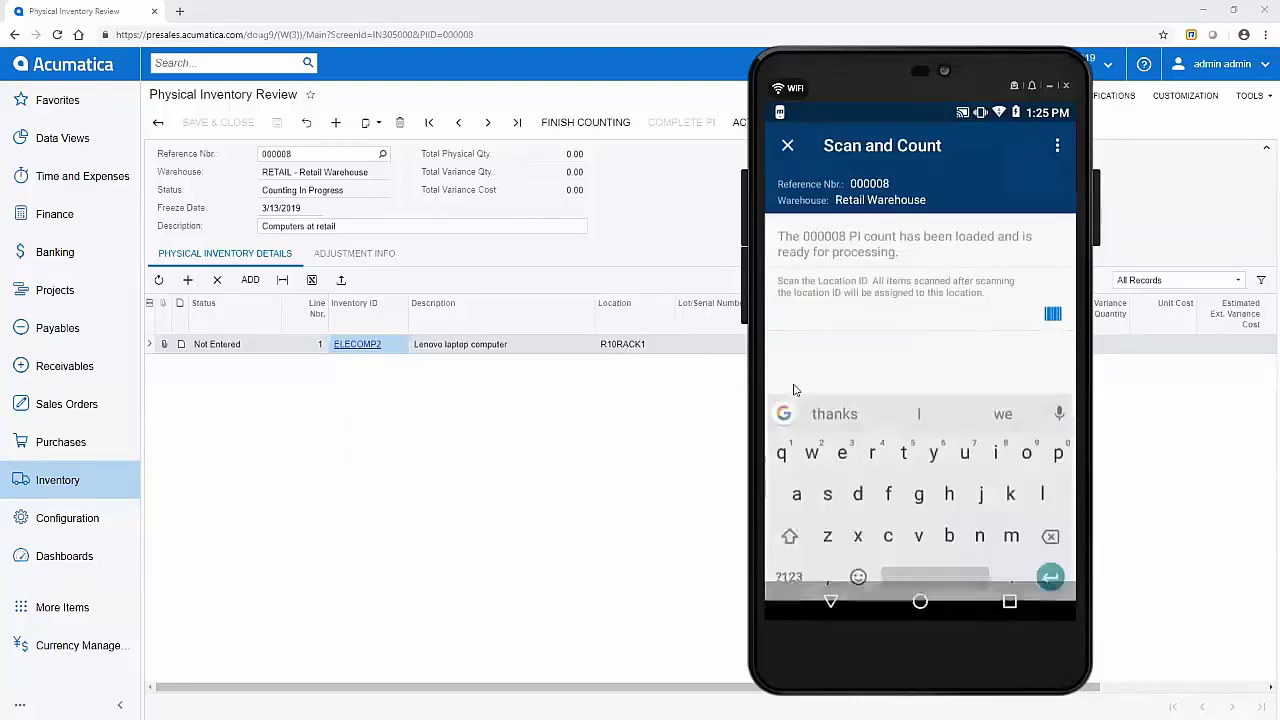
# Step: Count ELECOMP2 at location R10RACK1, then refresh the review to show 1.00 counted
pyautogui.write('10')
pyautogui.press('BackSpace')
pyautogui.press('BackSpace')
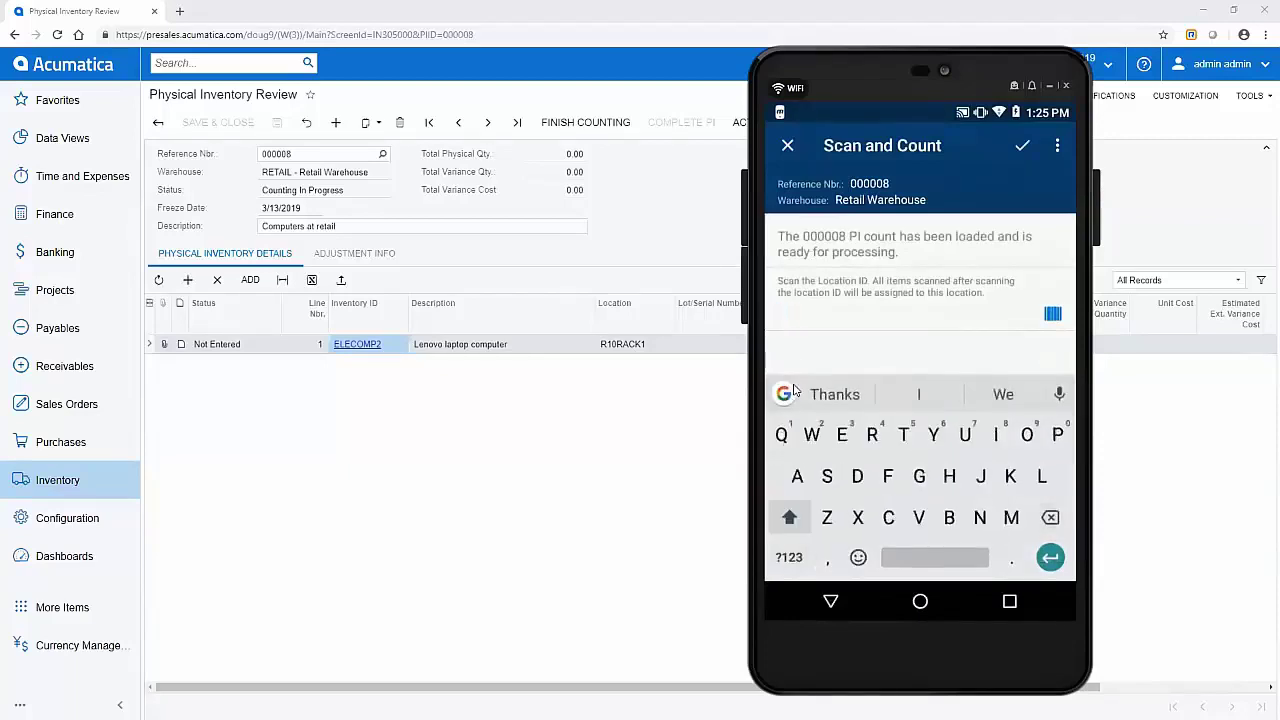
pyautogui.write('R10RAC')
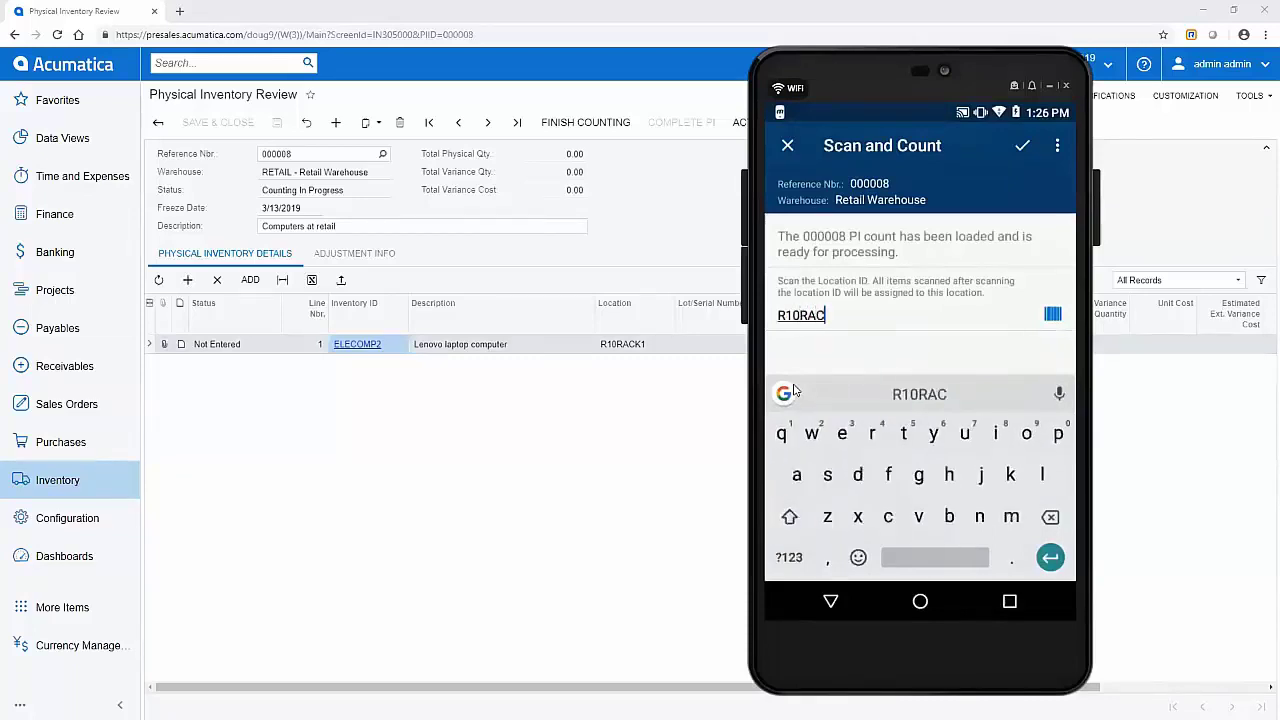
pyautogui.press('shift')
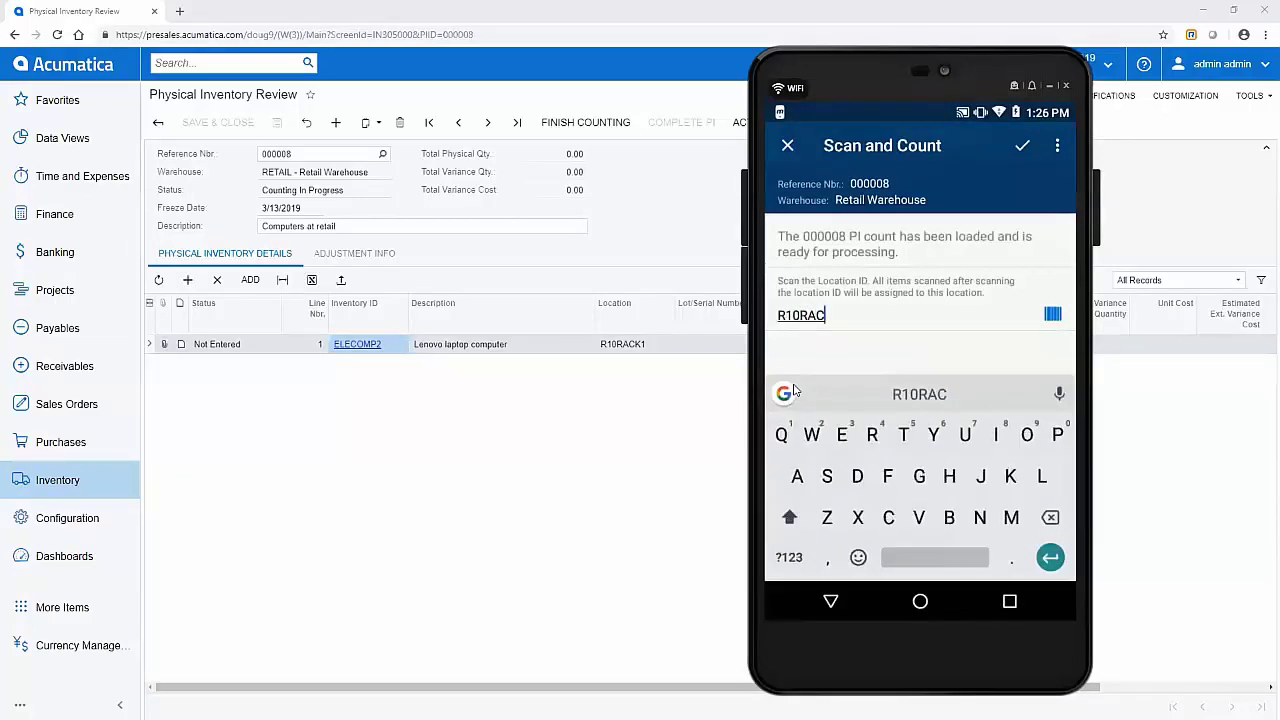
pyautogui.write('K1')
pyautogui.press('Return')
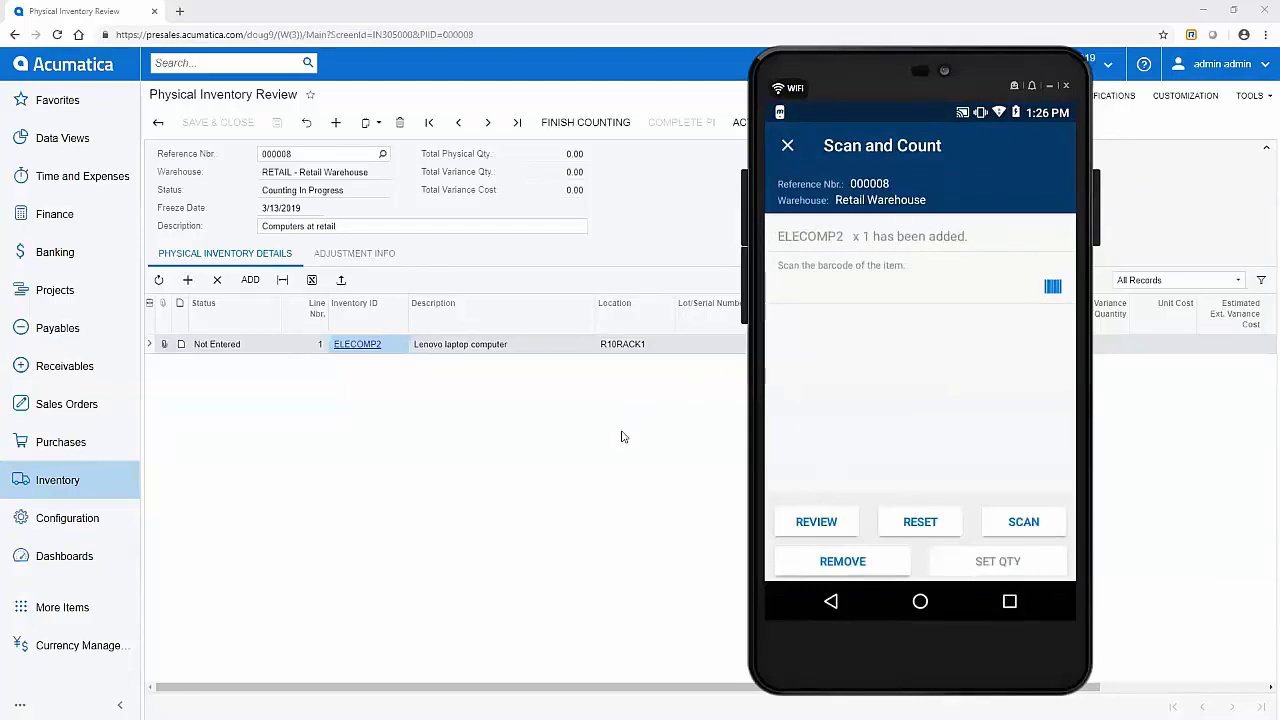
pyautogui.click(306, 123)
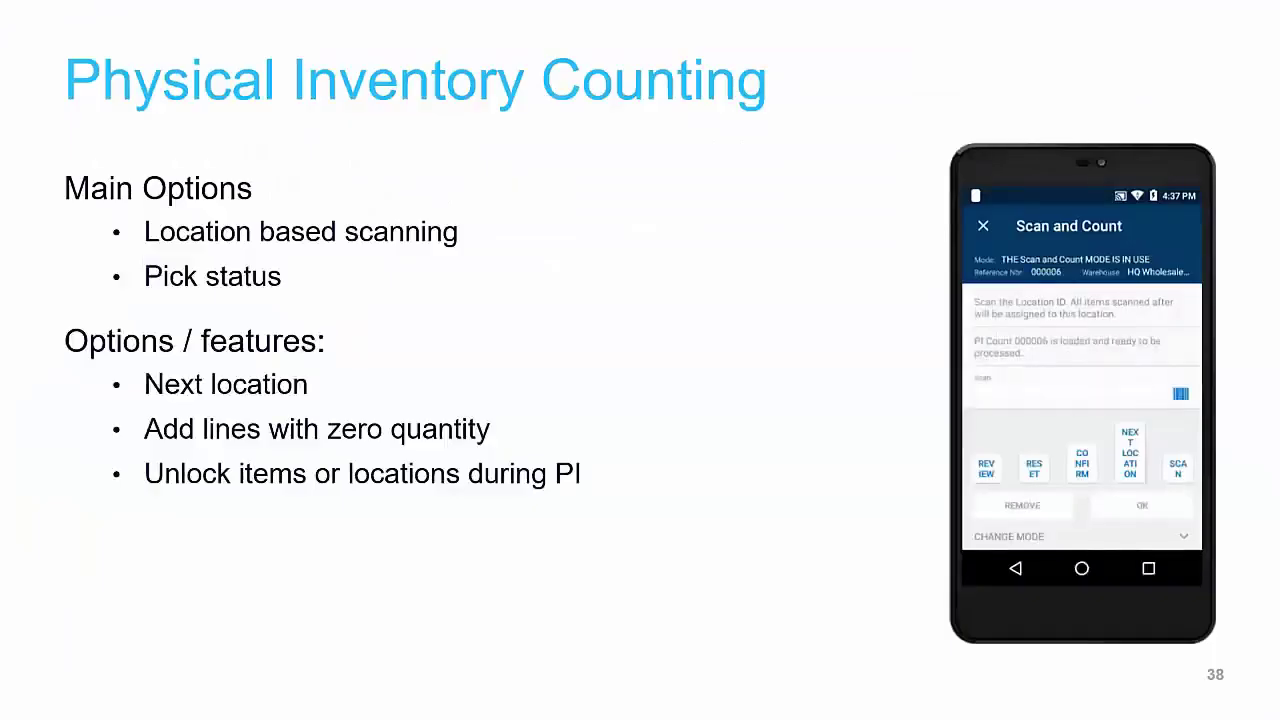
# Step: Advance the slideshow past the counting and automated inventory slides to slide 41
pyautogui.press('Right')
pyautogui.press('Right')
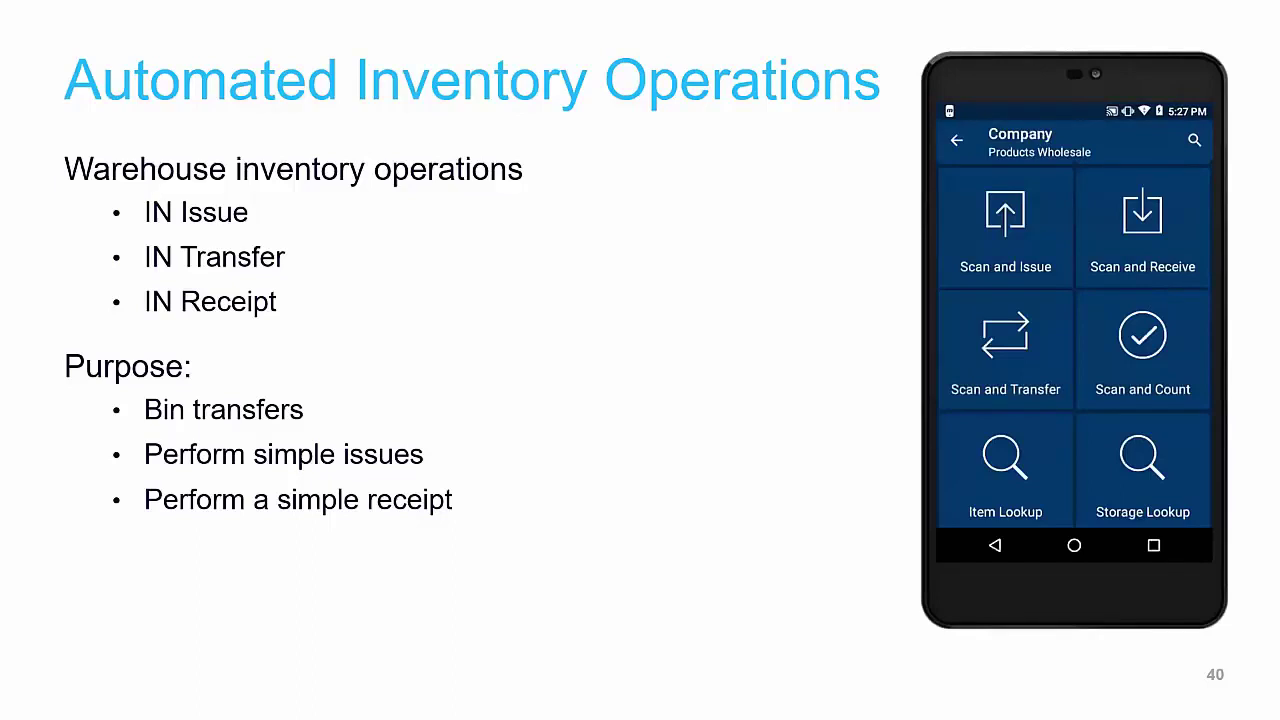
pyautogui.press('Right')
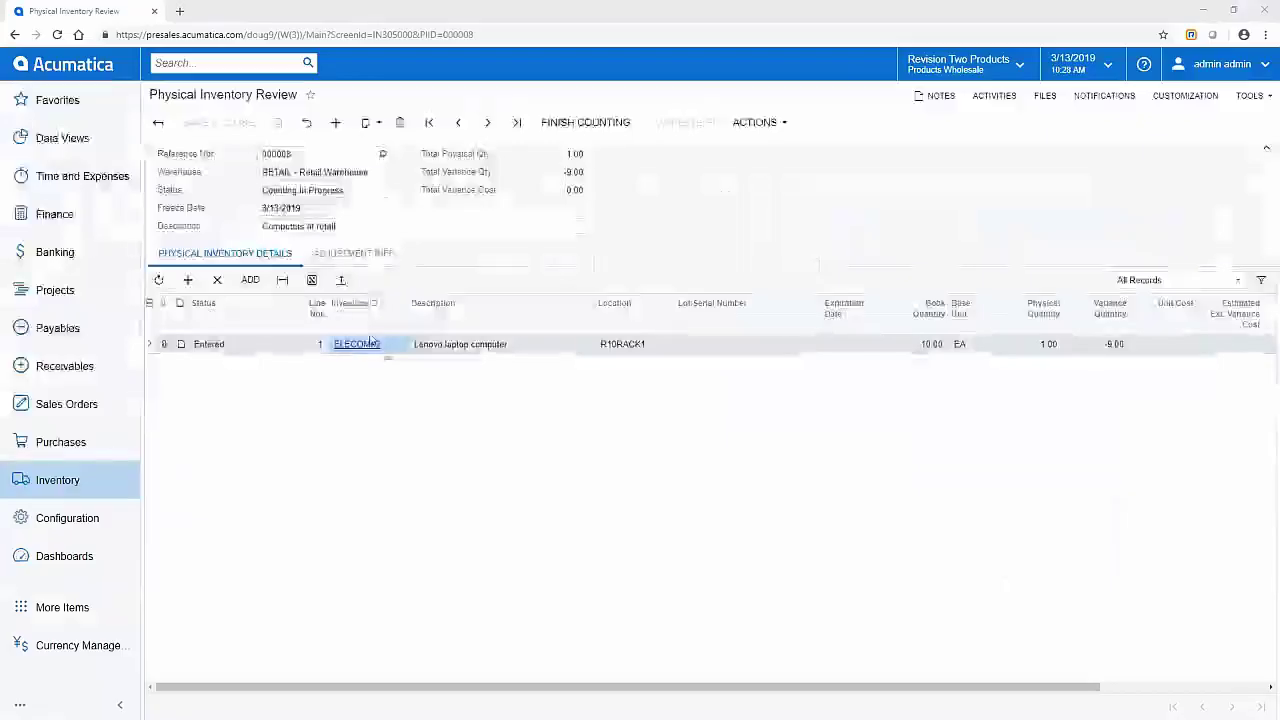
# Step: Open Inventory Allocation Details for item WIDGET01
pyautogui.click(69, 486)
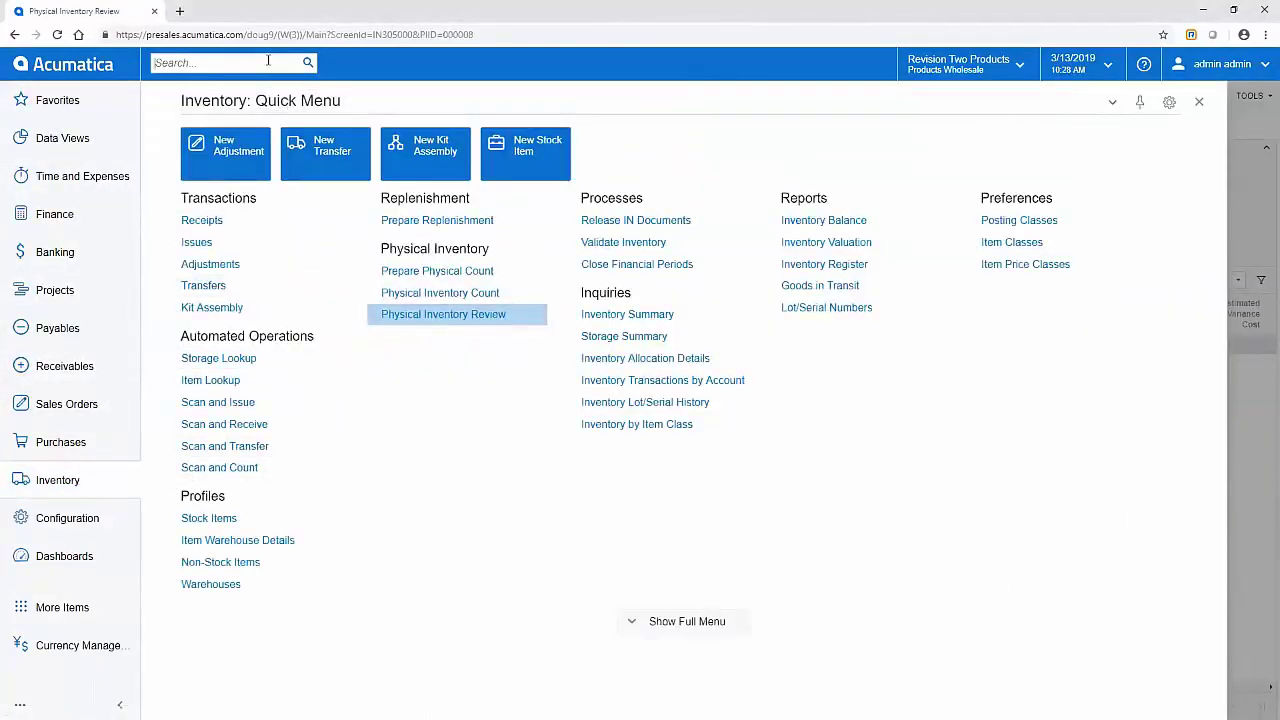
pyautogui.click(612, 359)
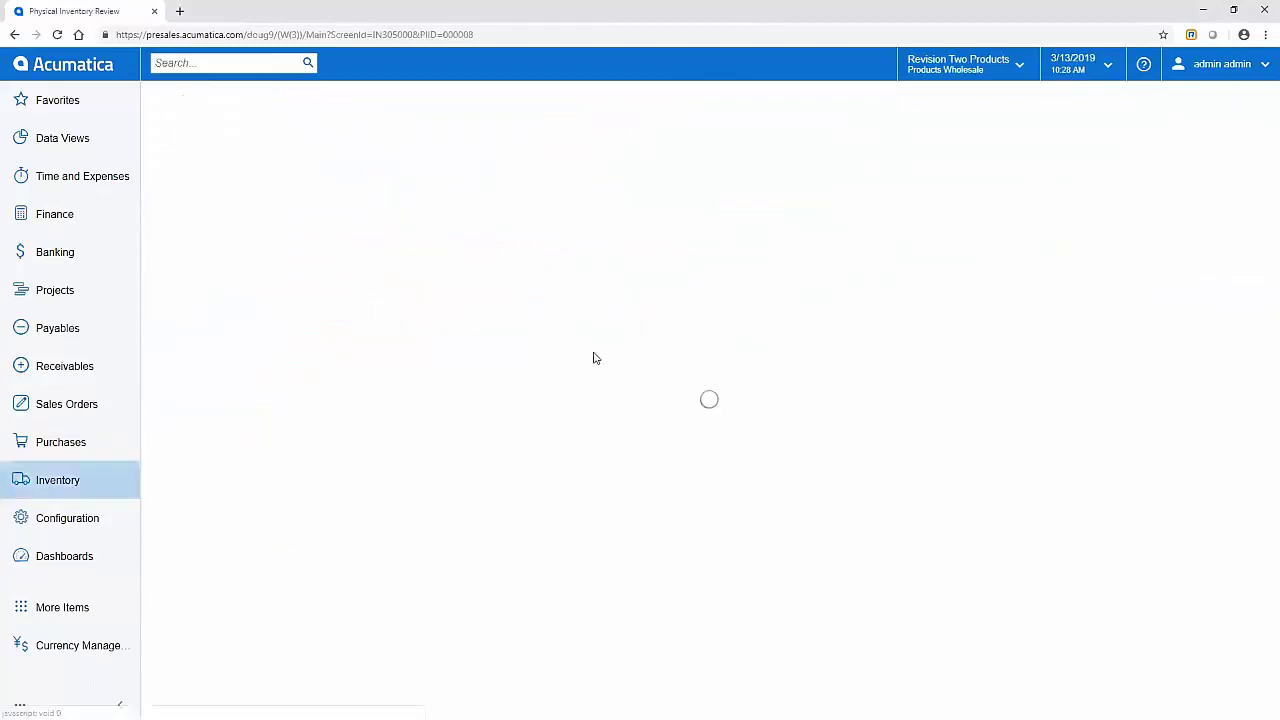
pyautogui.write('widget01')
pyautogui.press('Tab')
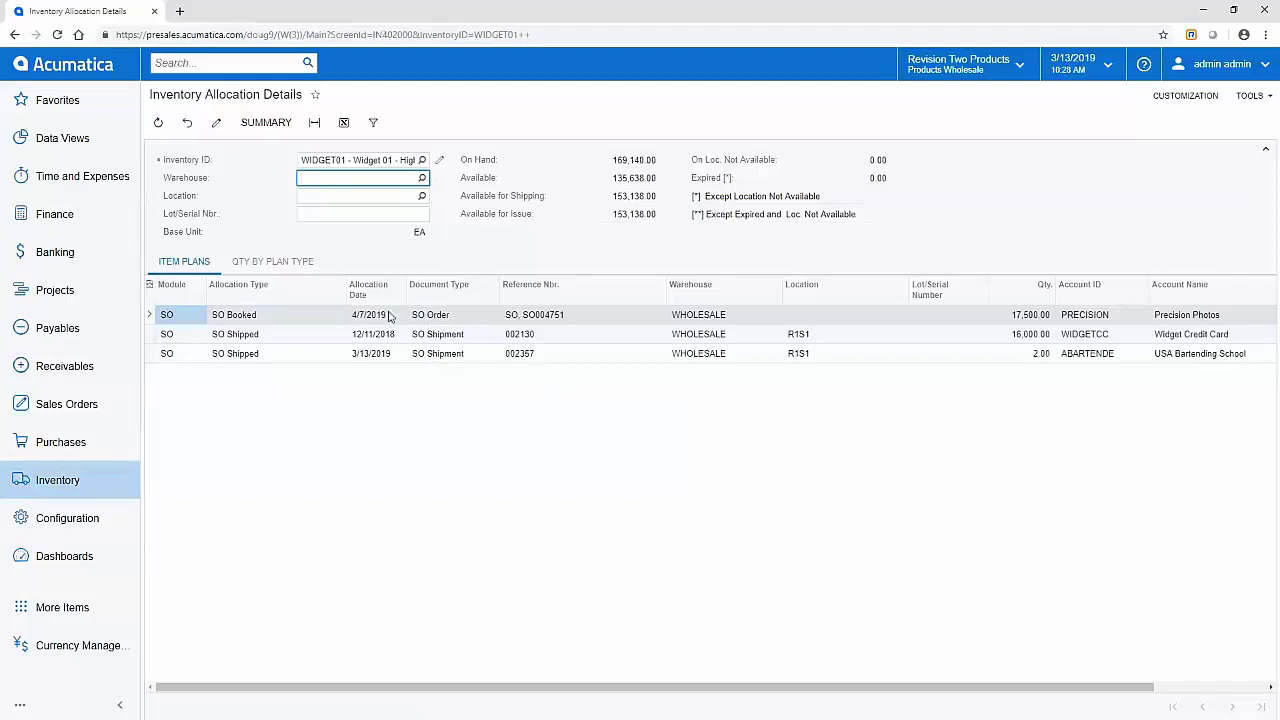
# Step: Show quantities by plan type, widen both Plan Type columns, and set both grids to All Records
pyautogui.click(263, 261)
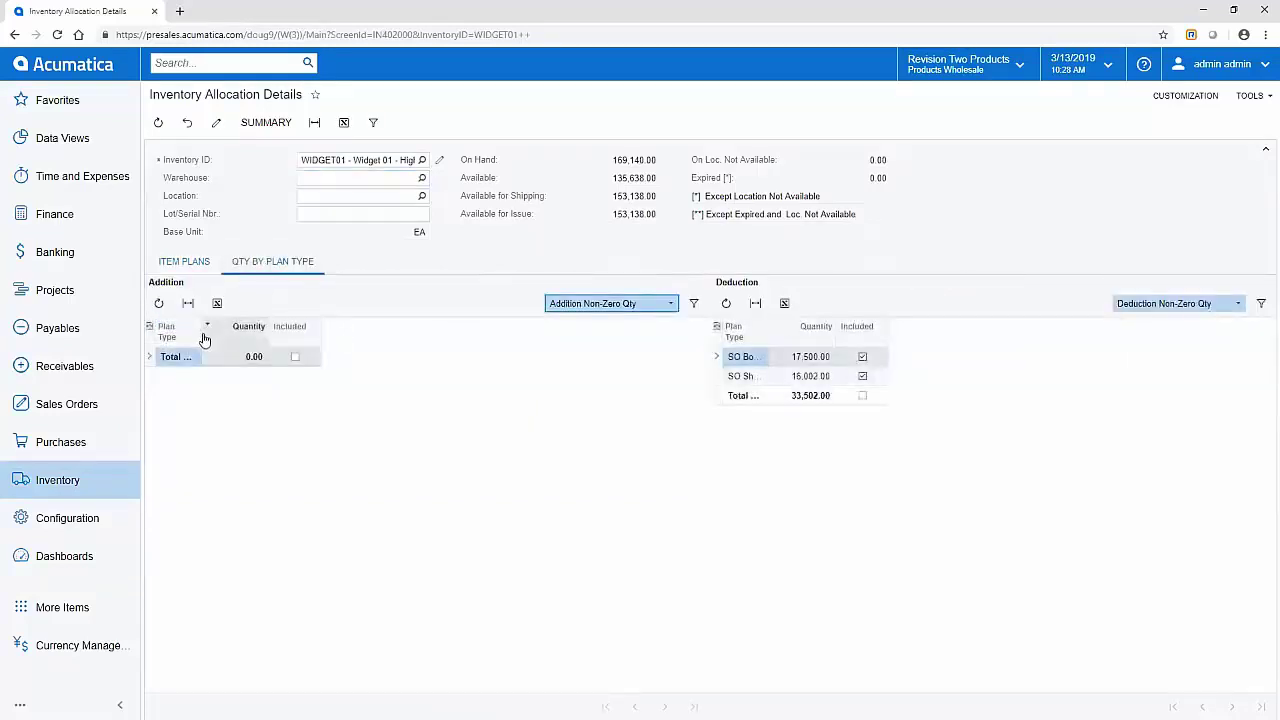
pyautogui.moveTo(205, 337); pyautogui.dragTo(269, 336)
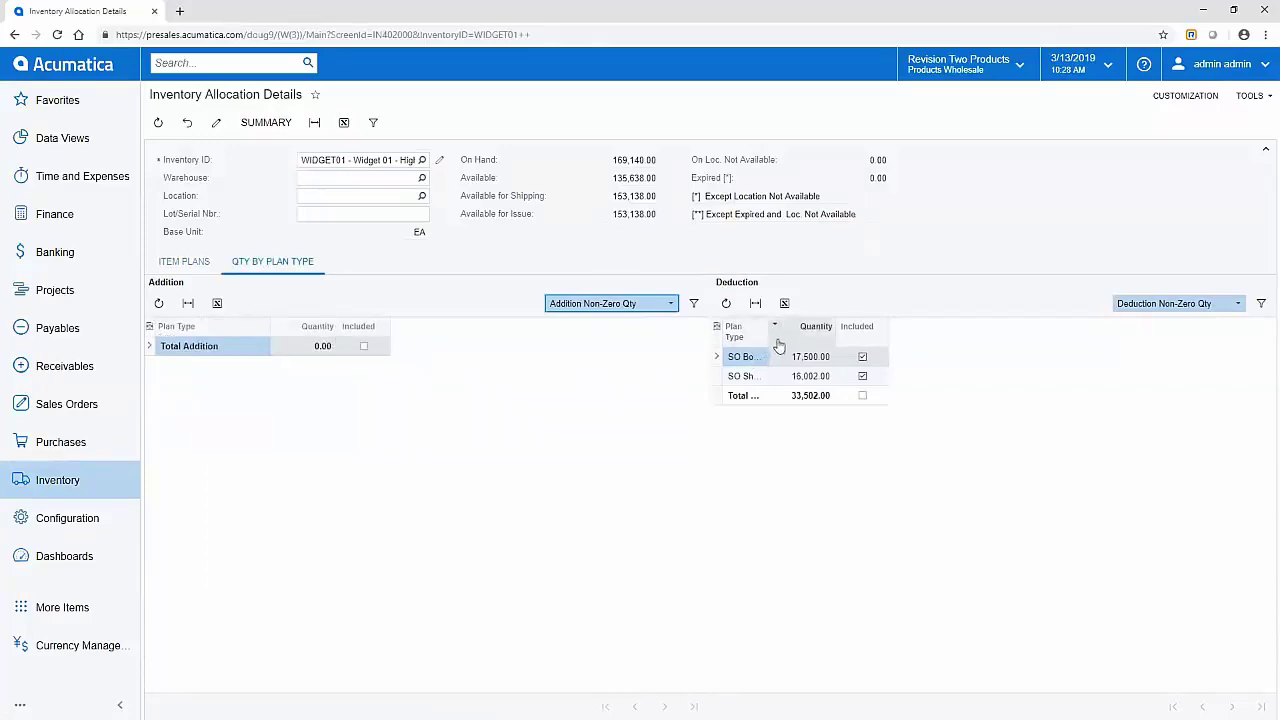
pyautogui.moveTo(768, 336); pyautogui.dragTo(883, 336)
pyautogui.click(1238, 303)
pyautogui.click(1145, 317)
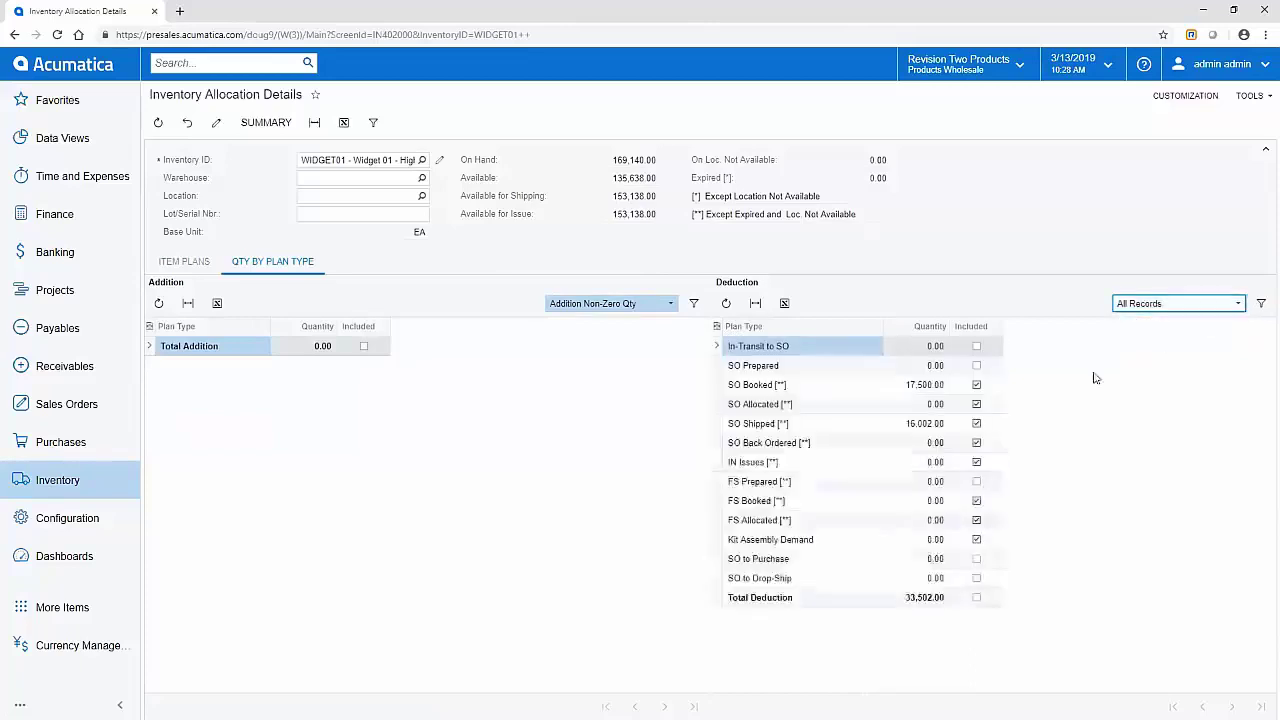
pyautogui.click(630, 306)
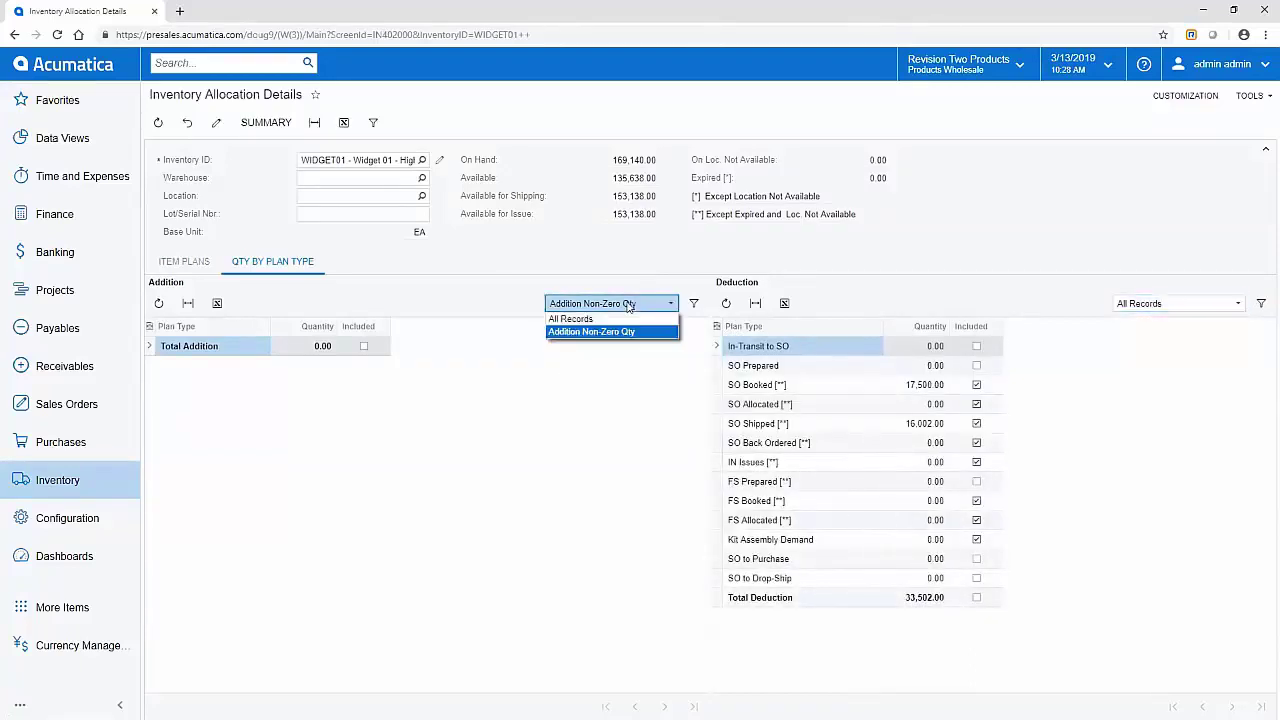
pyautogui.click(602, 326)
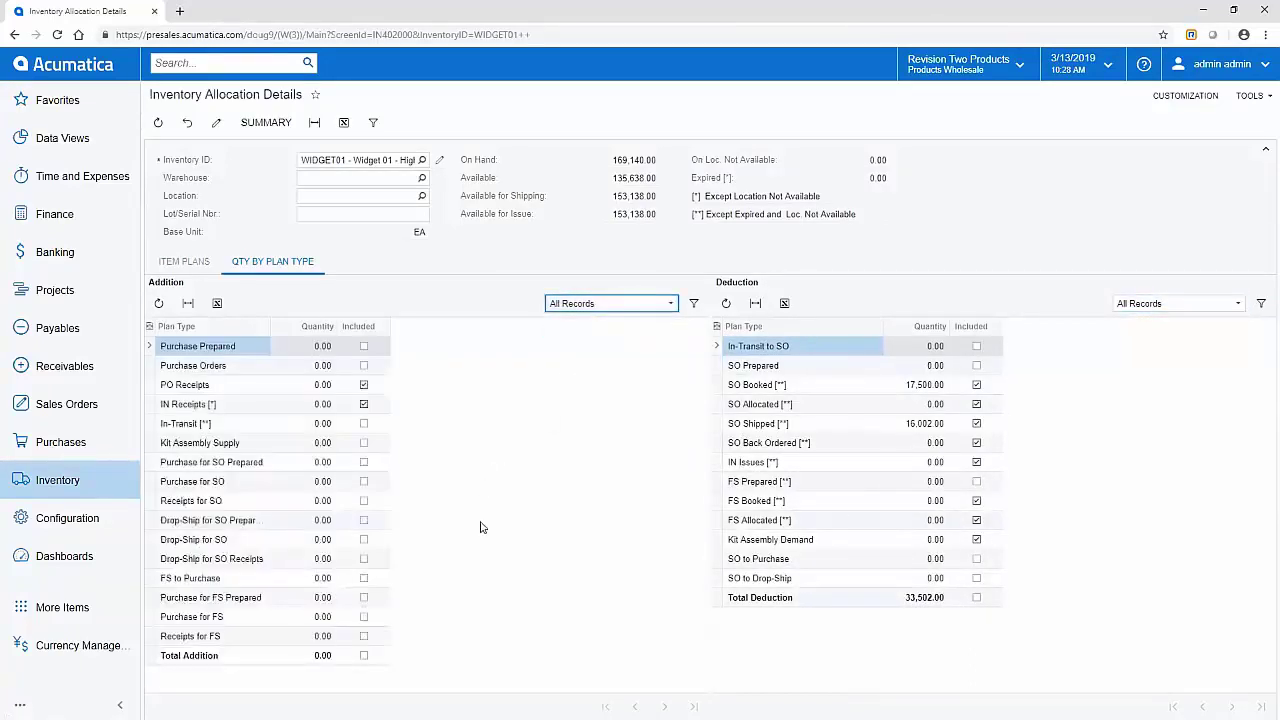